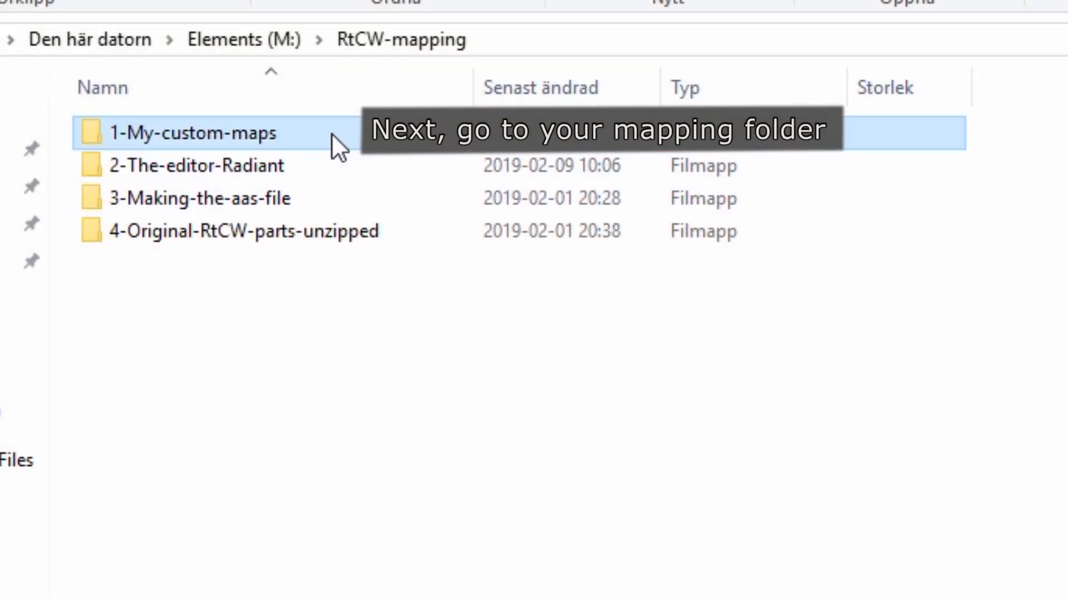
# - Open the 1-My-custom-maps folder inside the RtCW-mapping folder
pyautogui.doubleClick(331, 134)
pyautogui.doubleClick(331, 132)
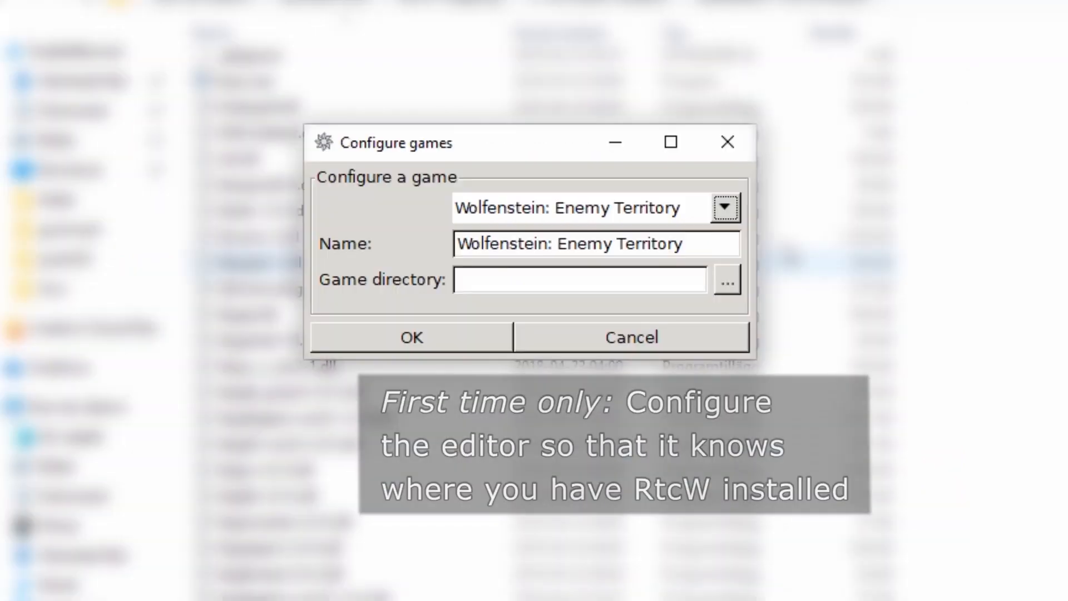
# - Configure the editor for Return To Castle Wolfenstein with Steam\steamapps\common\Return to Castle Wolfenstein on drive M: as the game directory
pyautogui.press('Down')
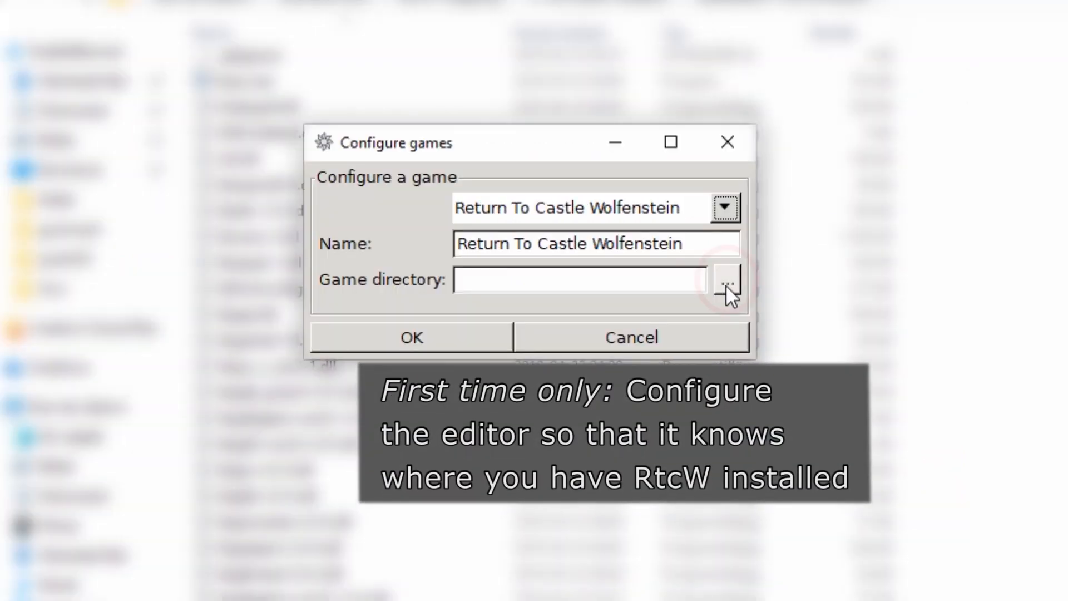
pyautogui.click(725, 283)
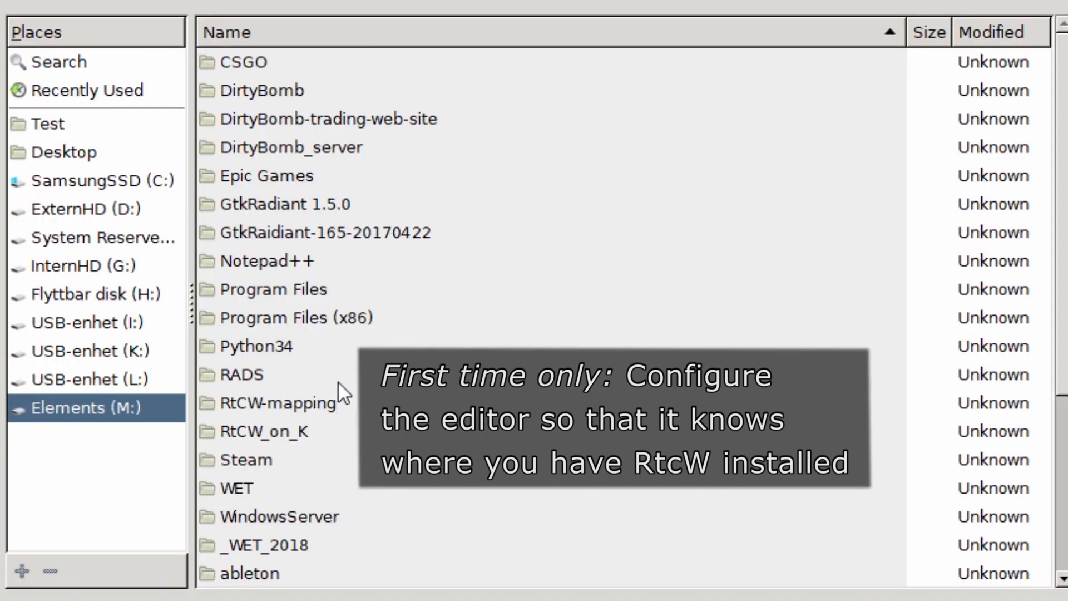
pyautogui.doubleClick(256, 461)
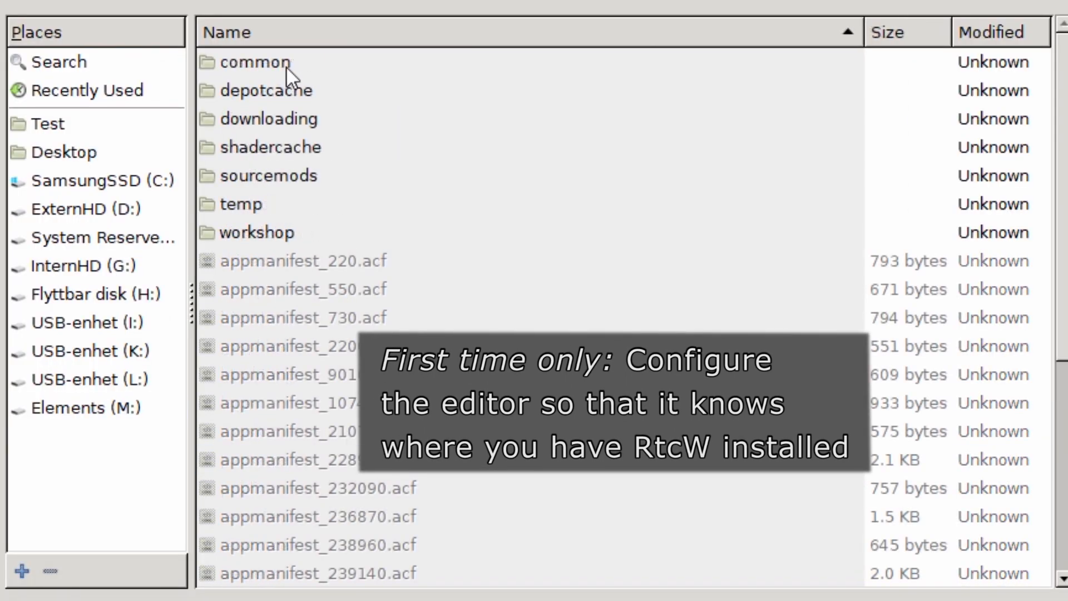
pyautogui.doubleClick(278, 62)
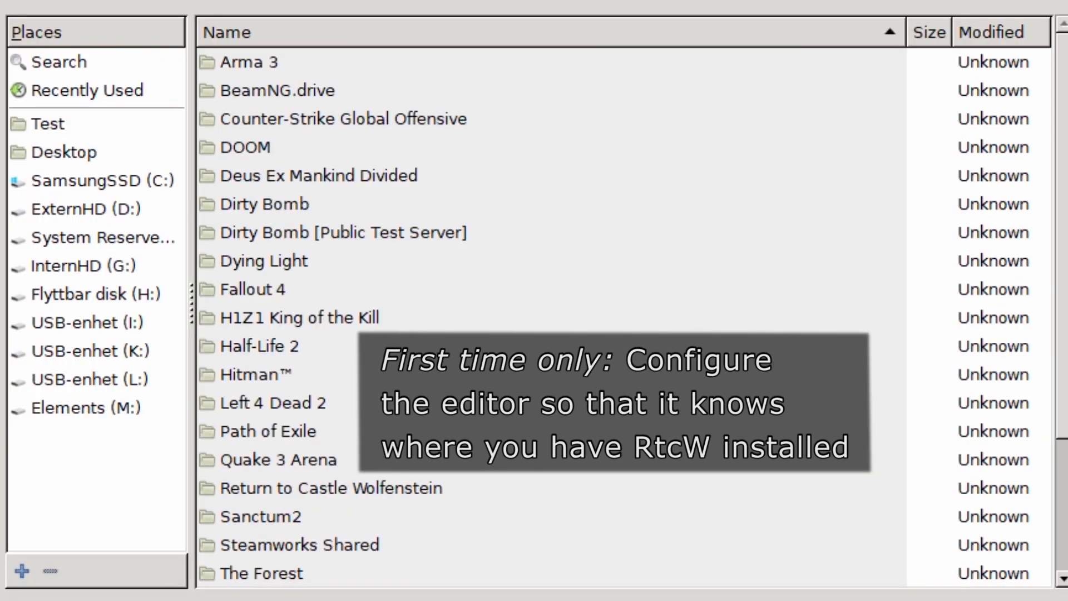
pyautogui.click(382, 488)
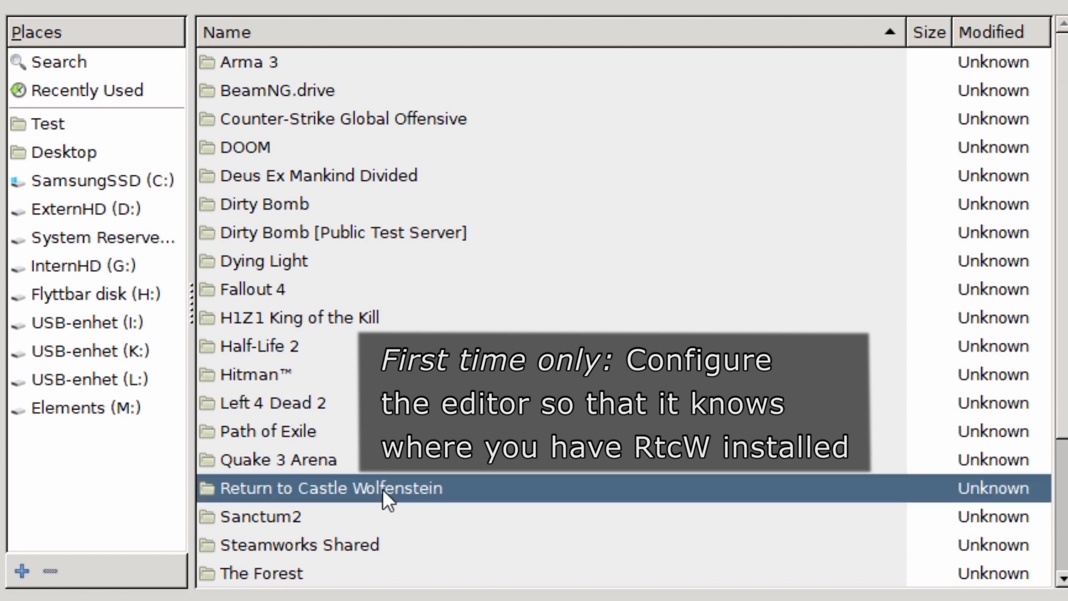
pyautogui.doubleClick(461, 487)
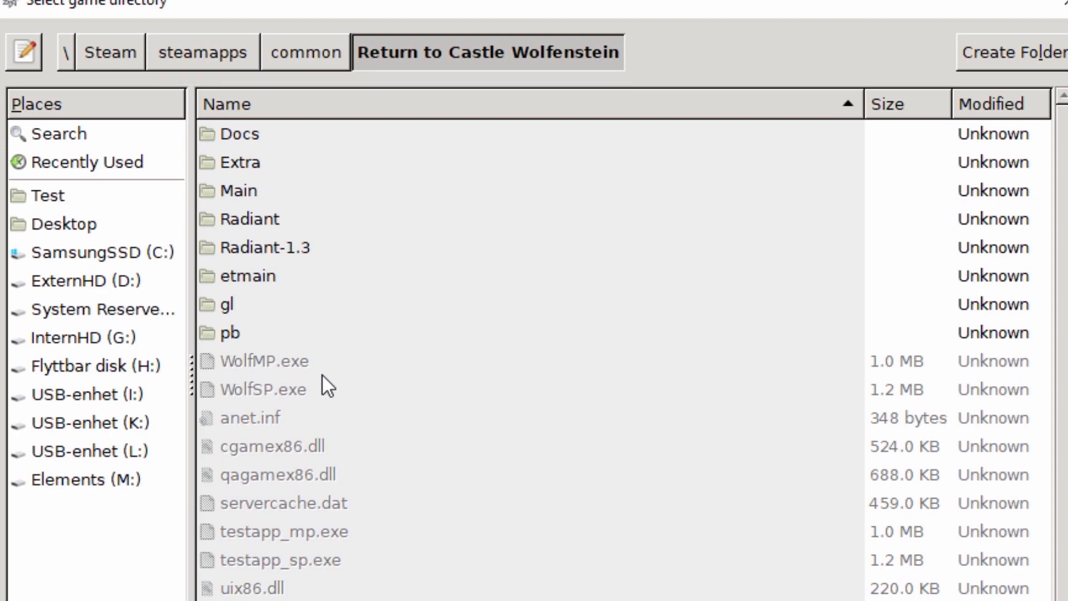
pyautogui.click(908, 551)
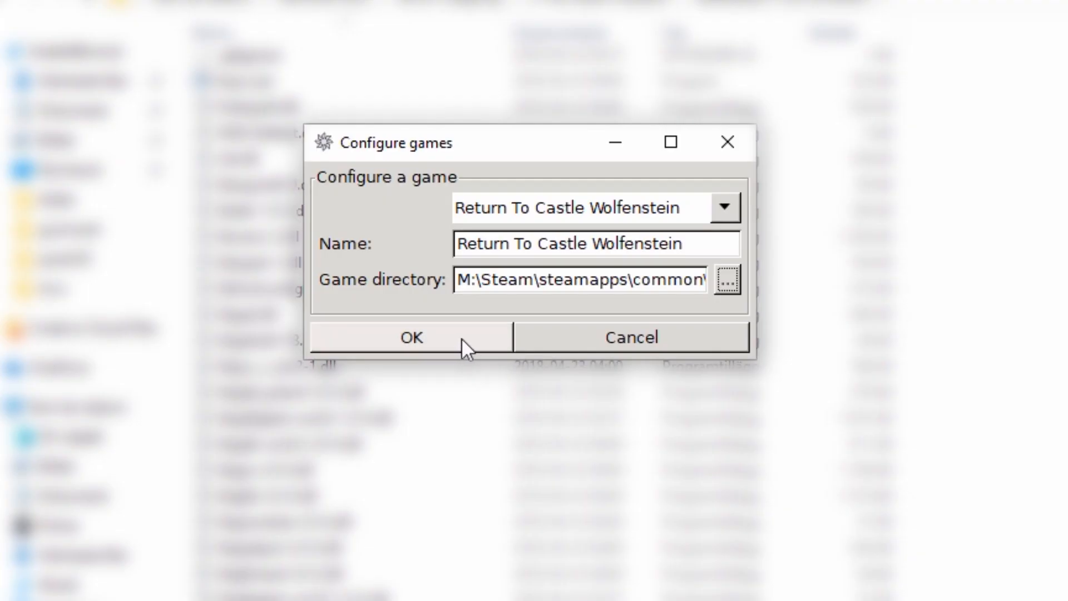
pyautogui.click(465, 345)
# - Enable auto-loading the selected game on startup and start the editor on Return To Castle Wolfenstein
pyautogui.click(318, 235)
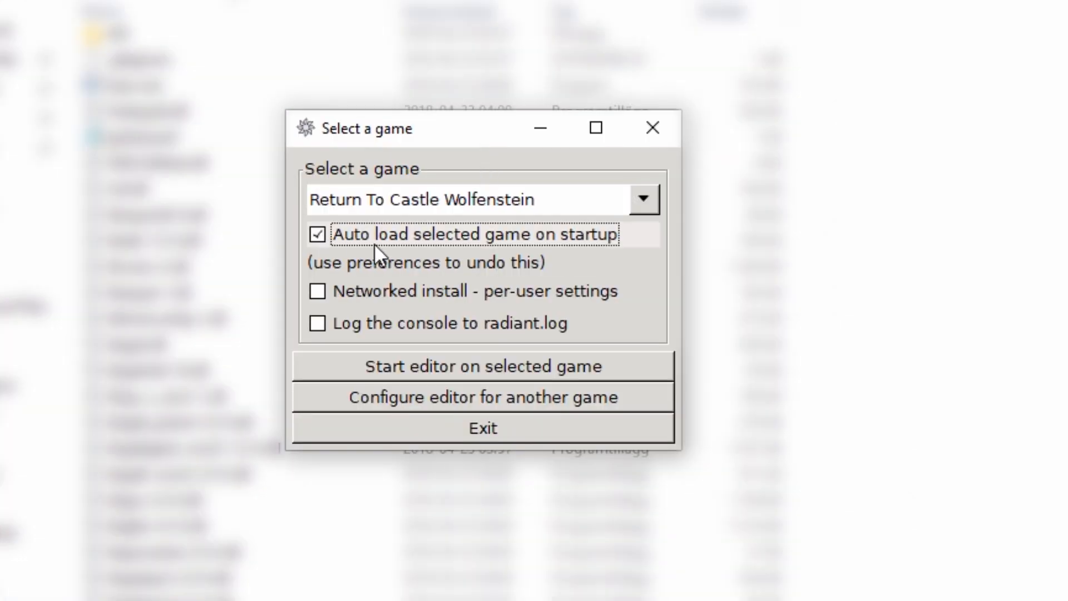
pyautogui.click(475, 368)
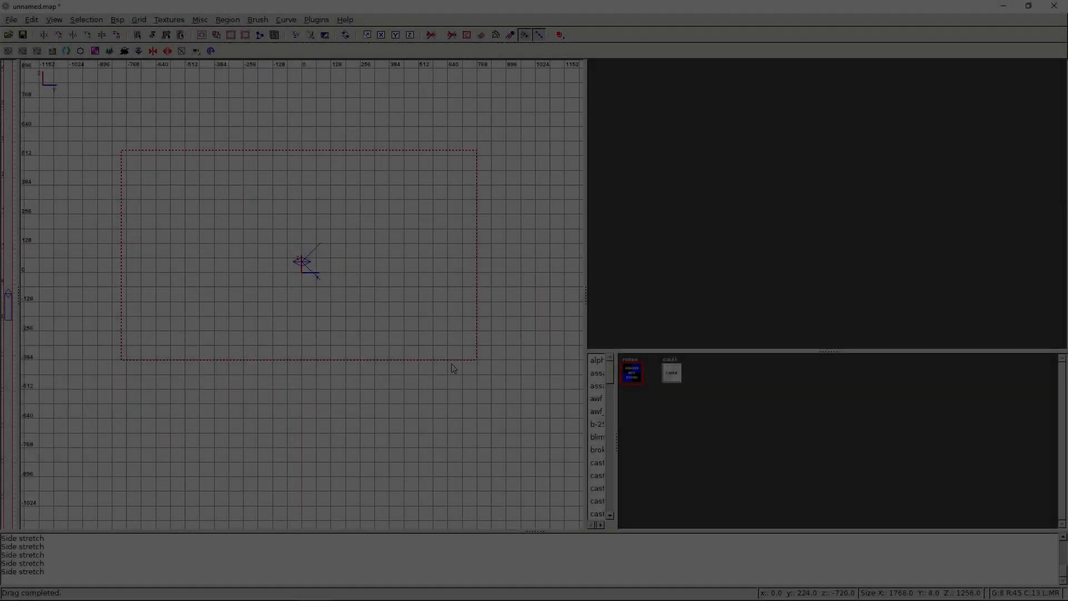
# - Turn the selected large caulk brush into a hollow room with Hollow Touch
pyautogui.press('Down')
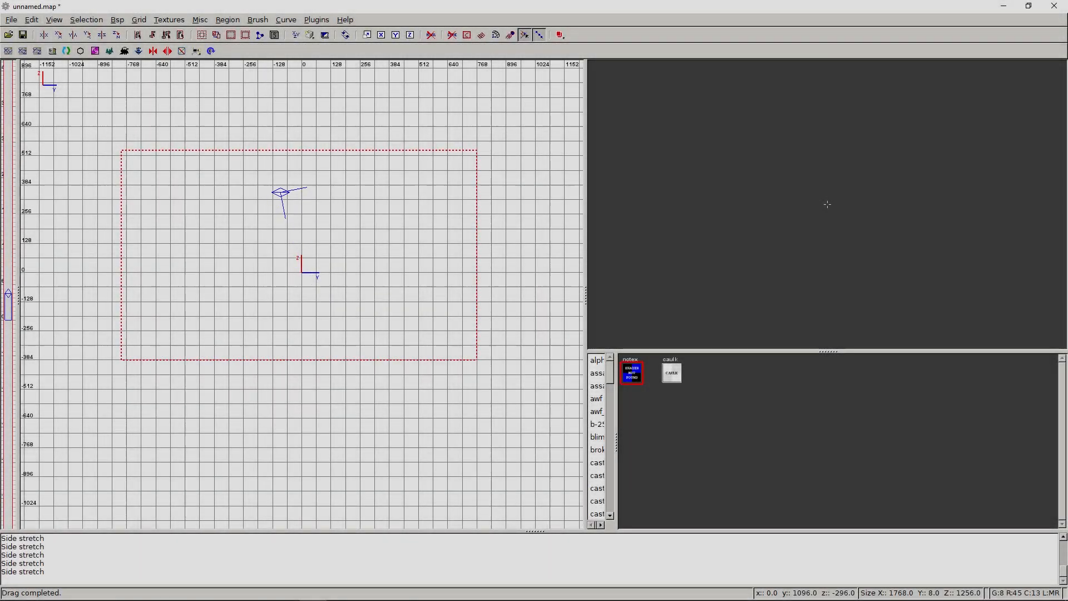
pyautogui.press('Right')
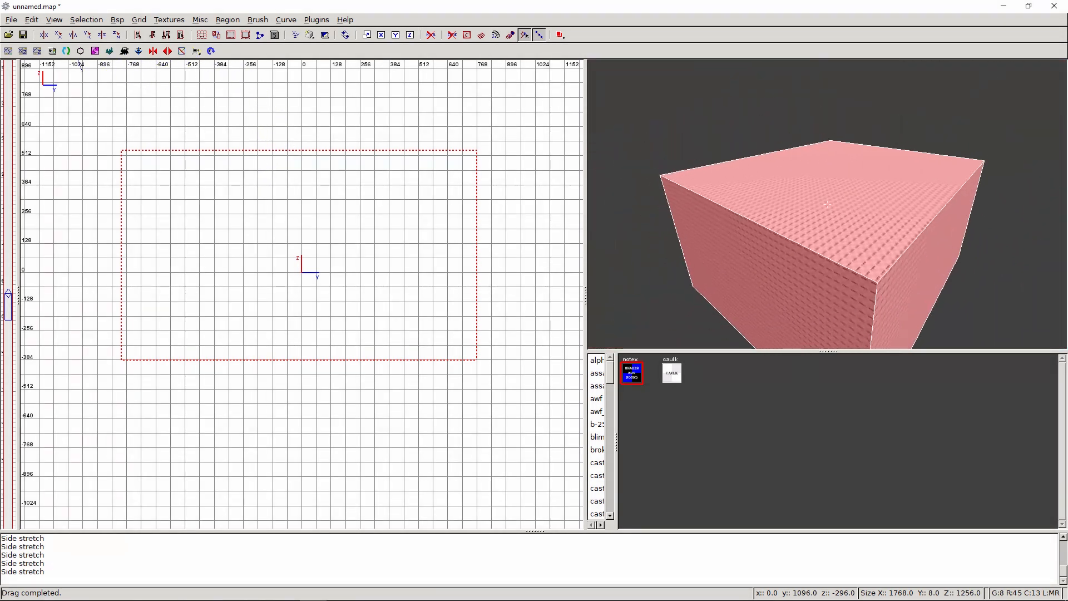
pyautogui.press('Down')
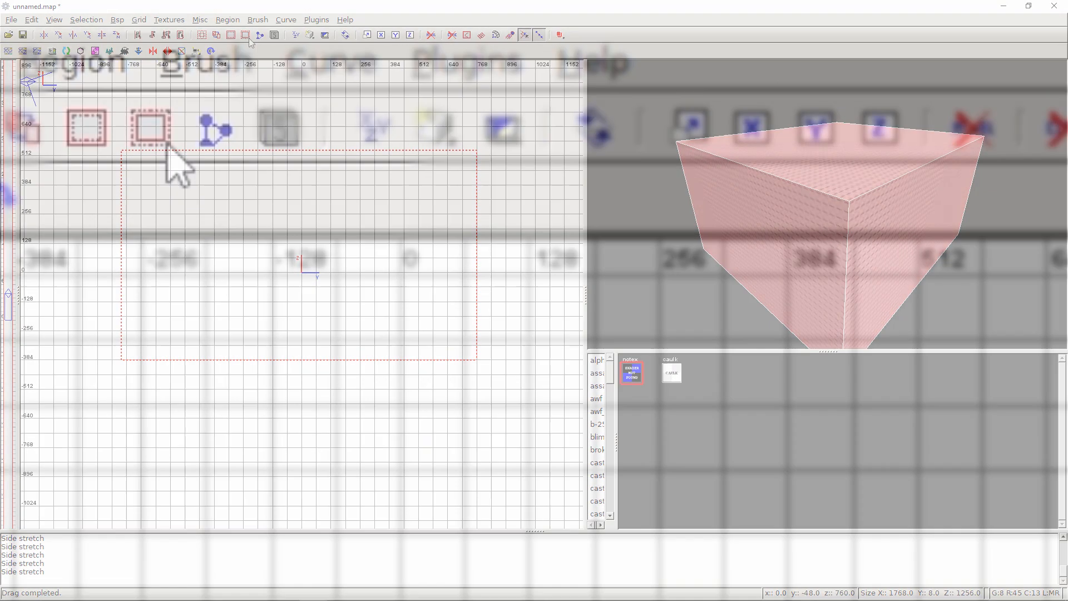
pyautogui.click(246, 35)
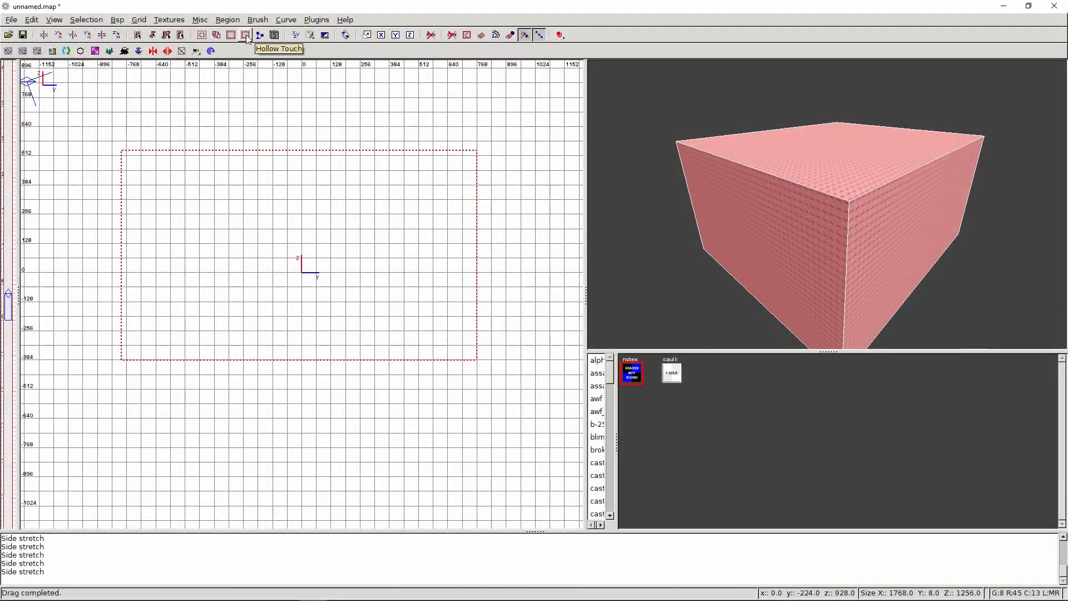
pyautogui.press('Up')
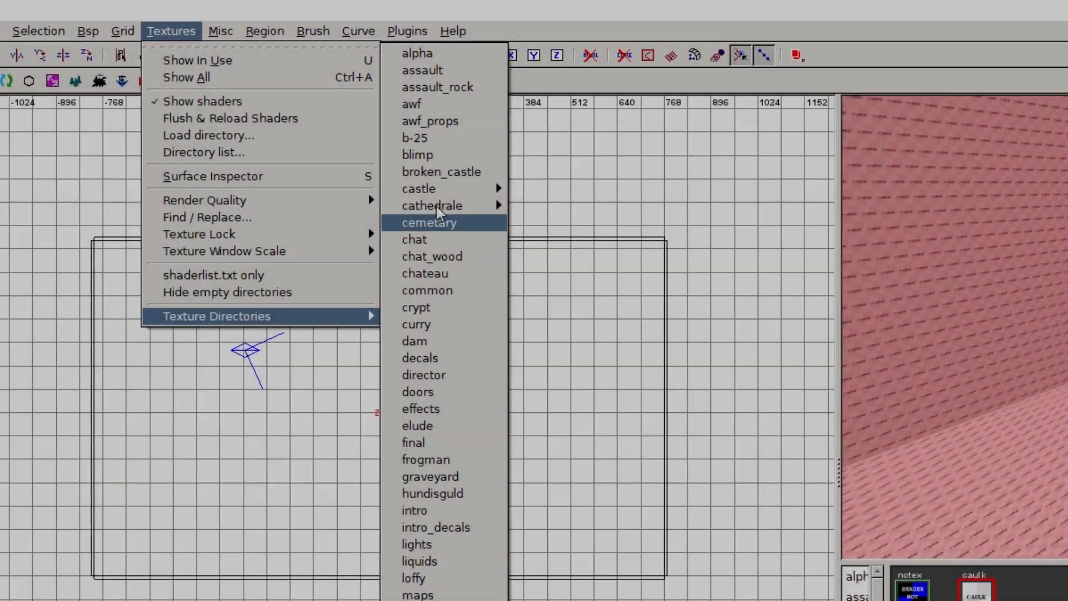
# - Load the castle_wall texture directory and apply the caslte_l_16 texture to the hollow room
pyautogui.moveTo(425, 192)
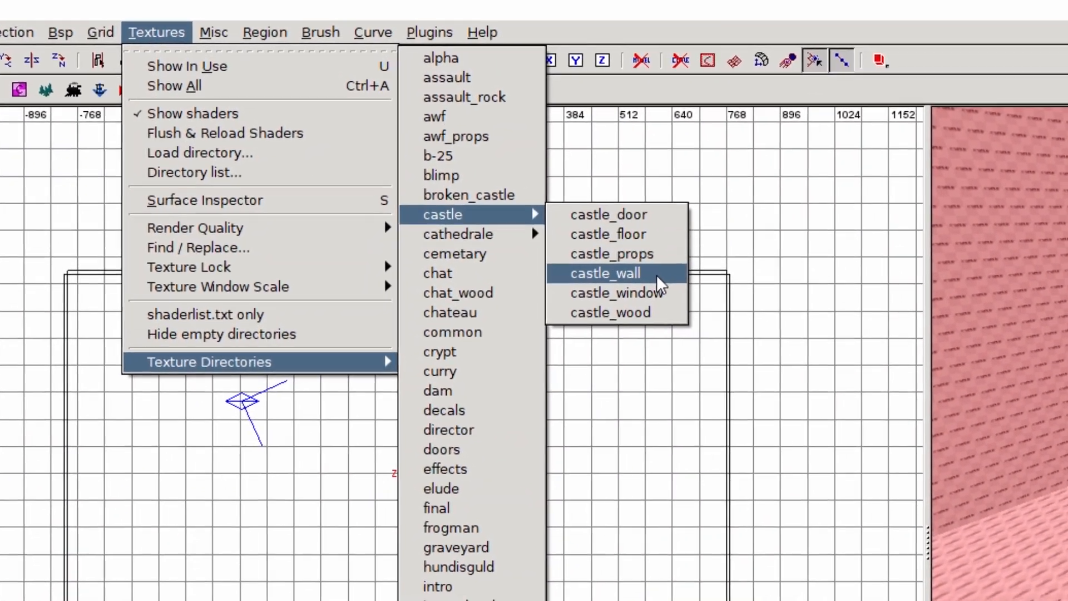
pyautogui.click(635, 281)
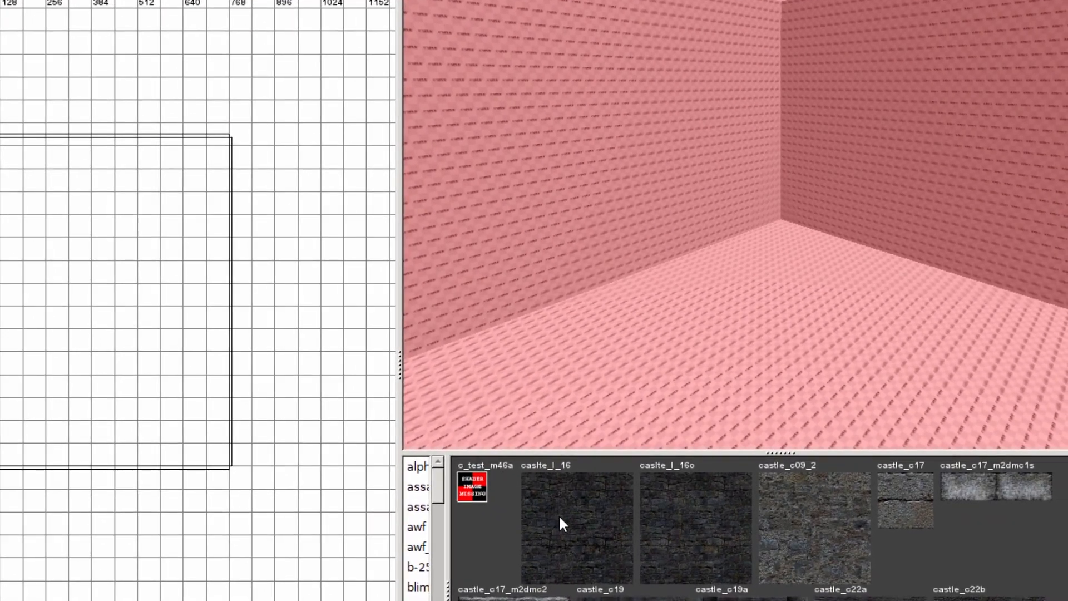
pyautogui.click(740, 588)
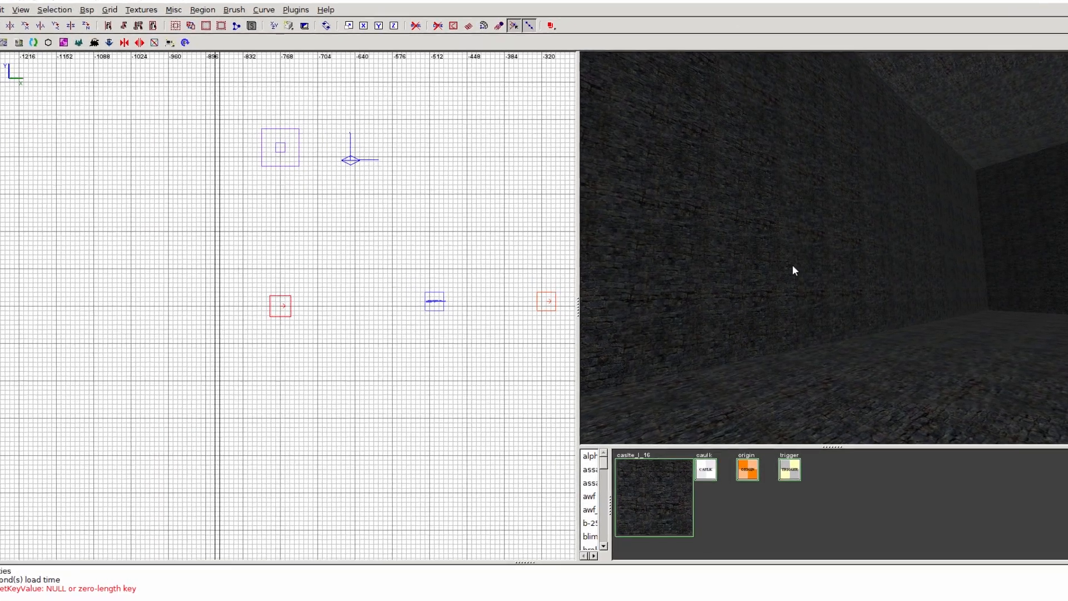
# - Select a room wall and add the key ambient with value 10 to its worldspawn entity
pyautogui.keyDown('shift'); pyautogui.click(794, 269); pyautogui.keyUp('shift')
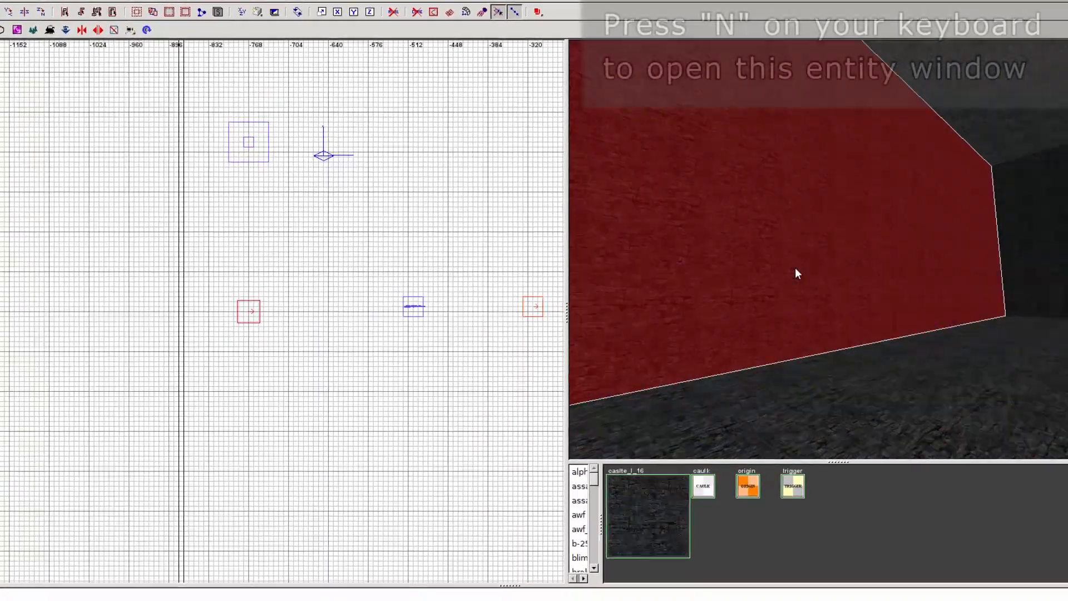
pyautogui.press('n')
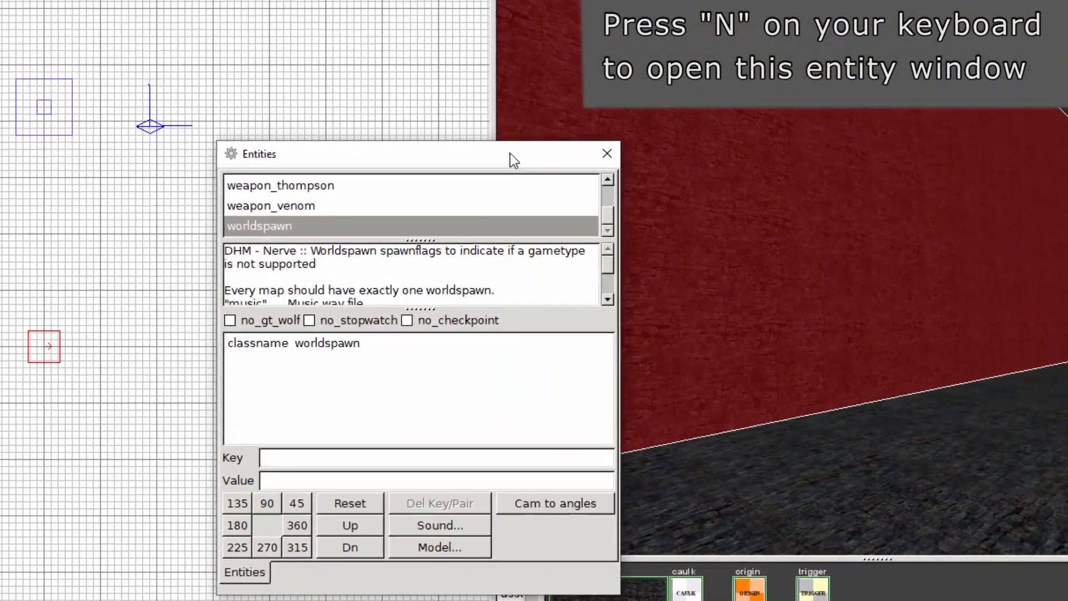
pyautogui.moveTo(548, 167); pyautogui.dragTo(667, 96)
pyautogui.click(389, 393)
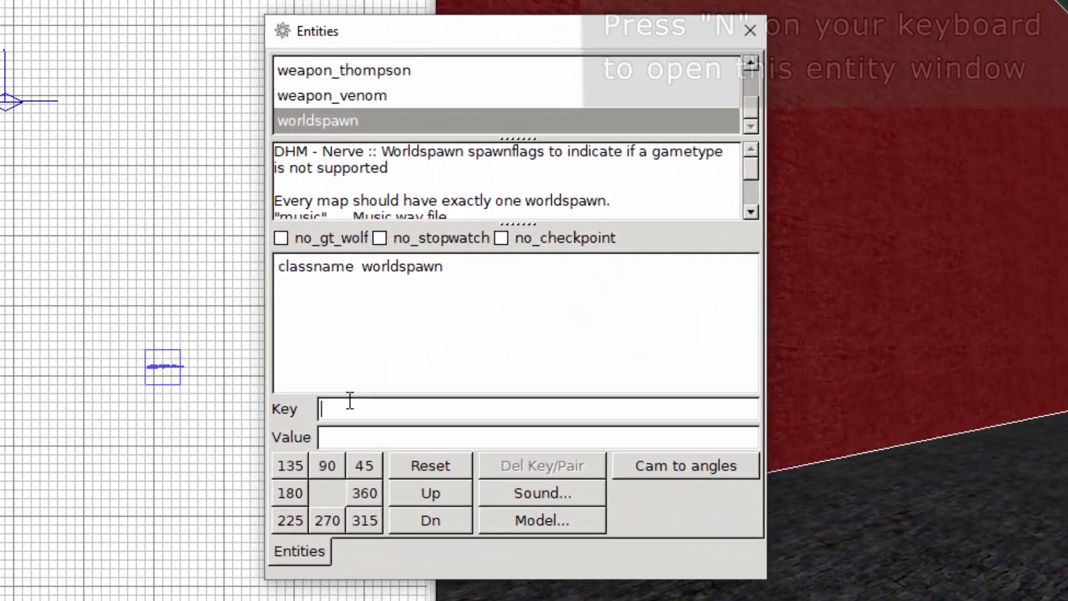
pyautogui.write('ambient')
pyautogui.press('Tab')
pyautogui.write('10')
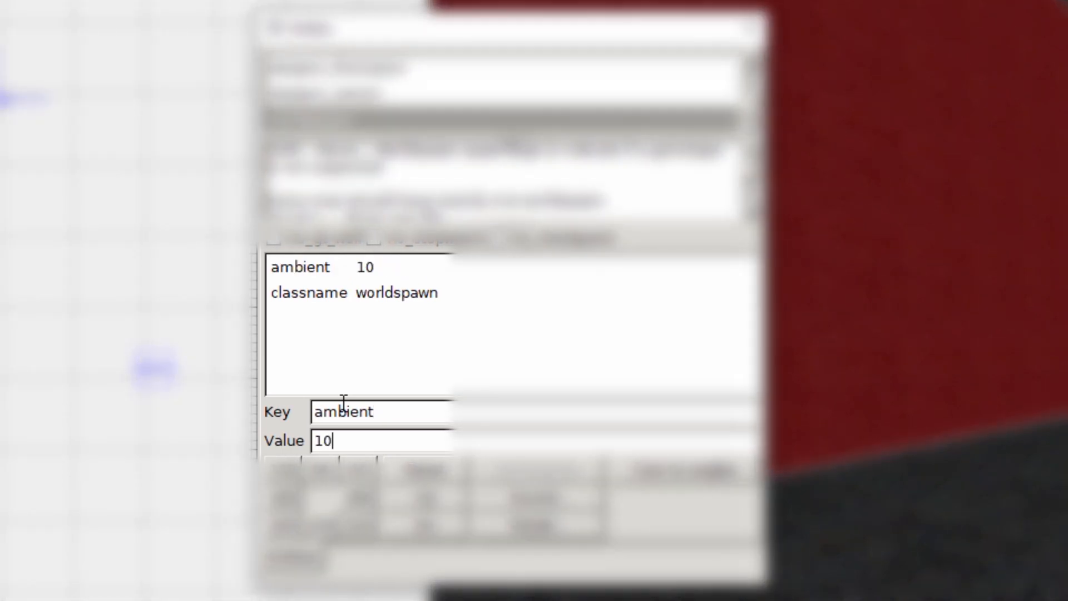
pyautogui.press('Return')
# - Add the key _color with value 1.0 1.0 1.0 to the worldspawn entity
pyautogui.write('_color')
pyautogui.press('Return')
pyautogui.write('1.0')
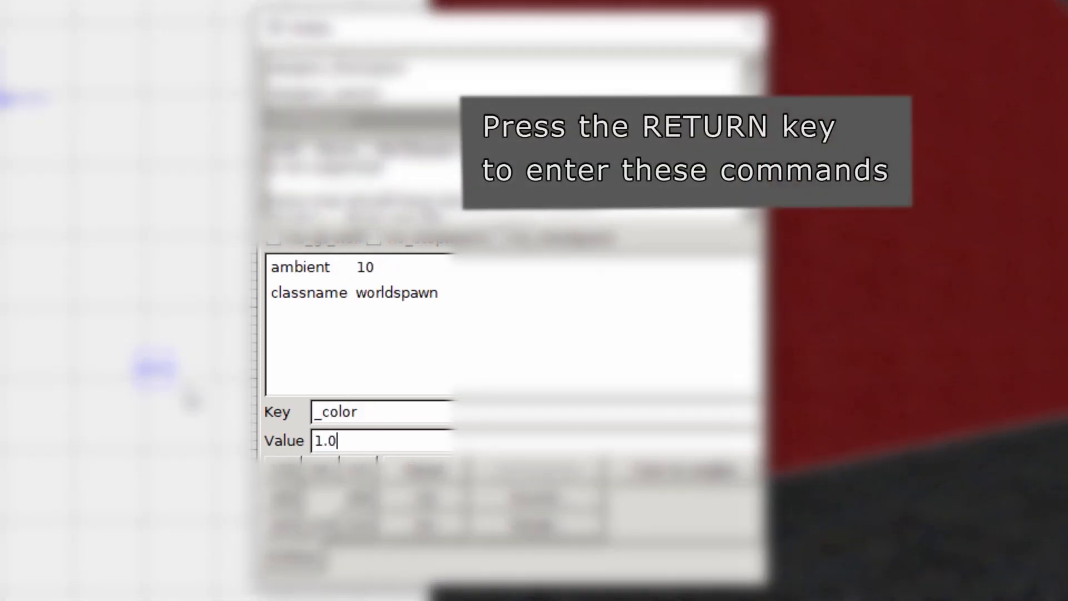
pyautogui.write(' 1.0 1.0')
pyautogui.press('Return')
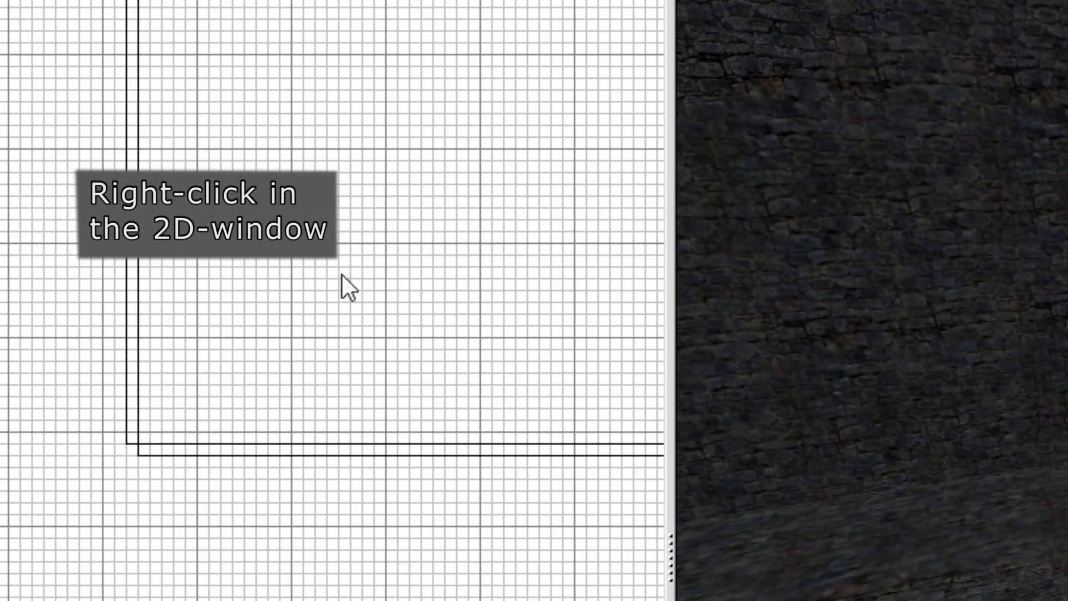
# - Place a light entity with intensity 300 inside the room near its lower-left corner and deselect it
pyautogui.rightClick(342, 272)
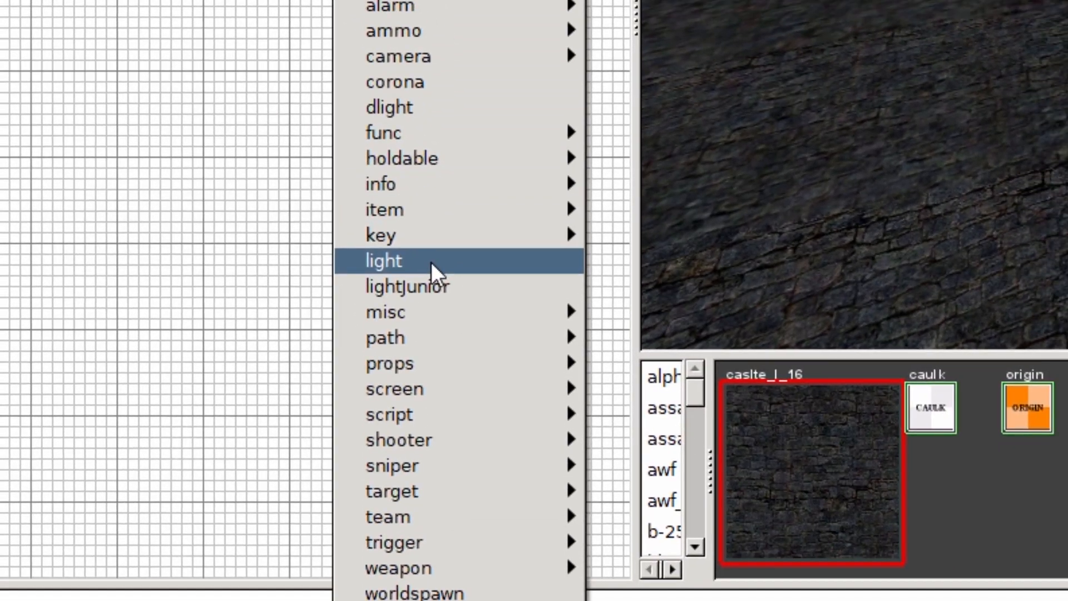
pyautogui.click(431, 262)
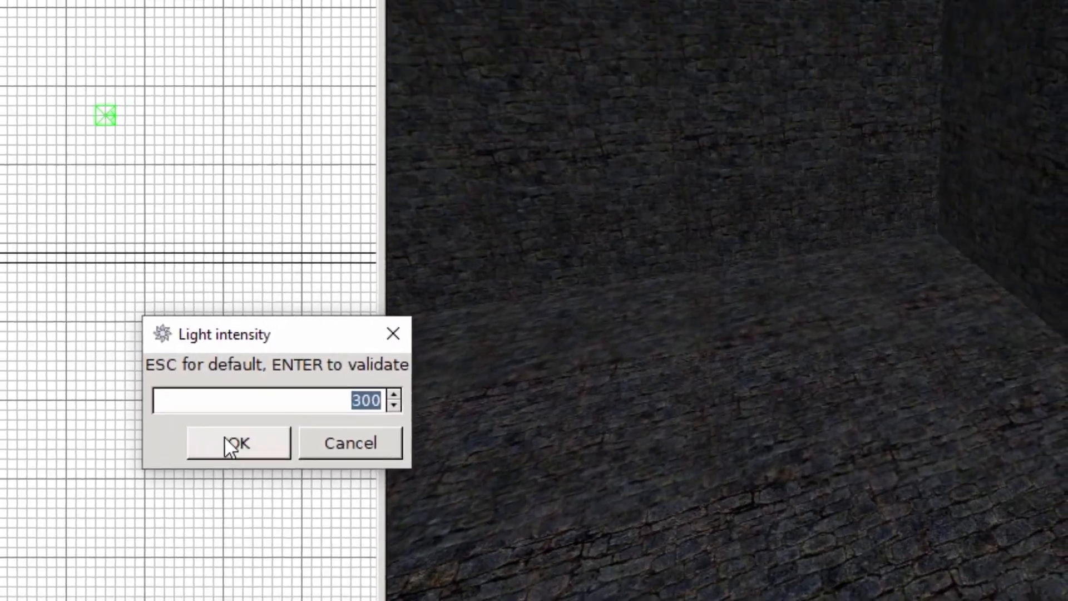
pyautogui.click(232, 443)
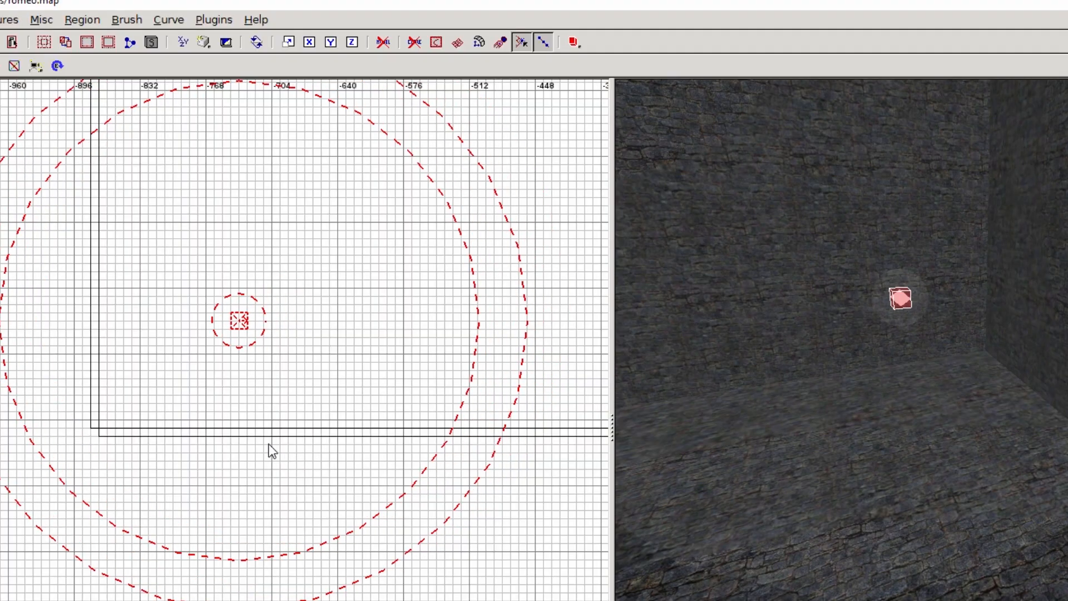
pyautogui.press('Escape')
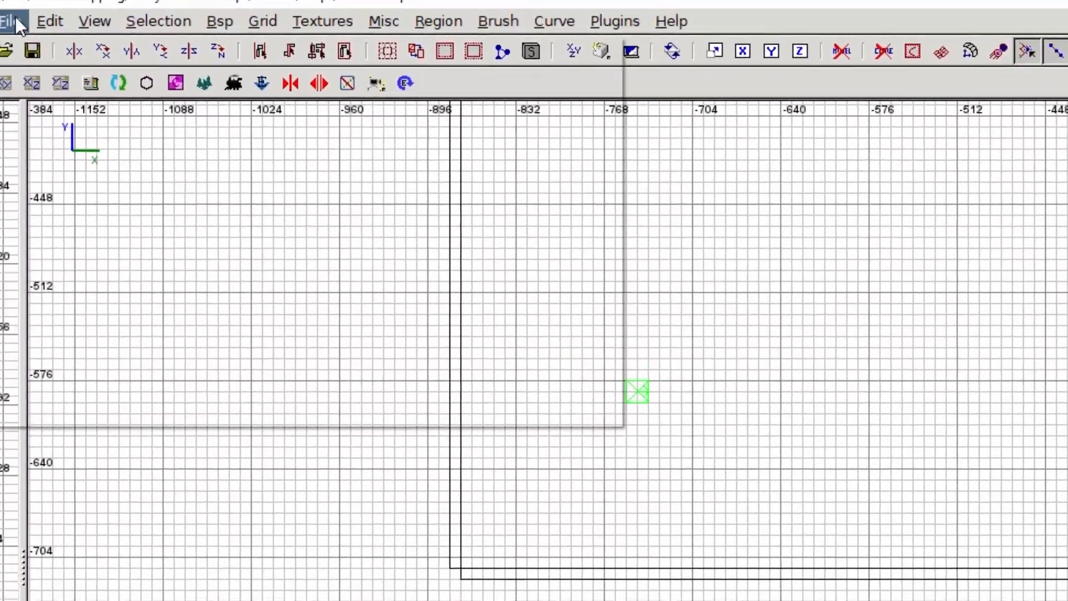
# - Save the romeo.map file
pyautogui.click(16, 20)
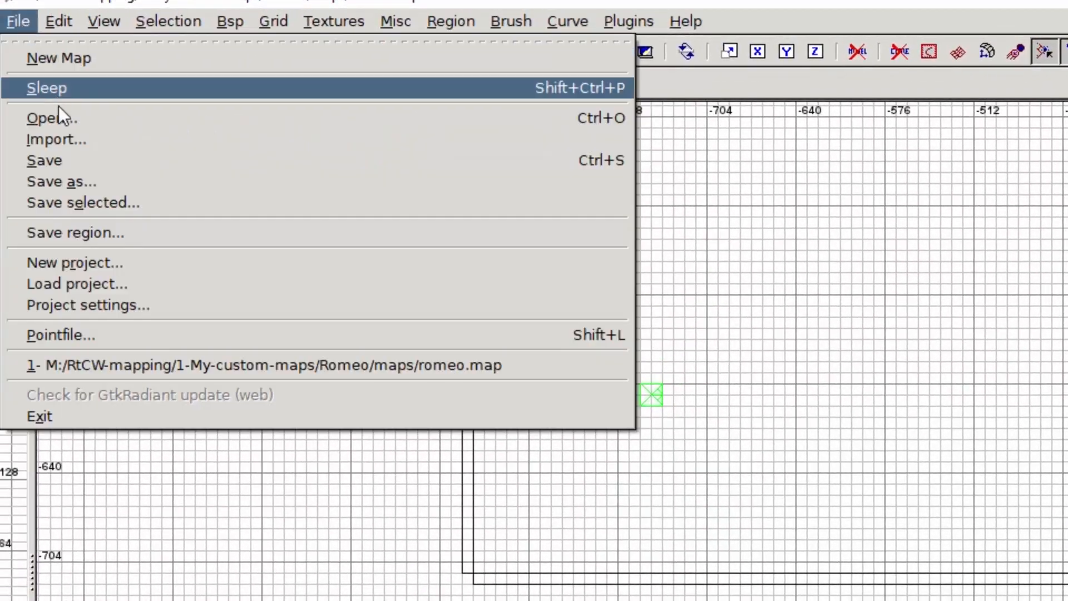
pyautogui.click(108, 161)
pyautogui.doubleClick(369, 261)
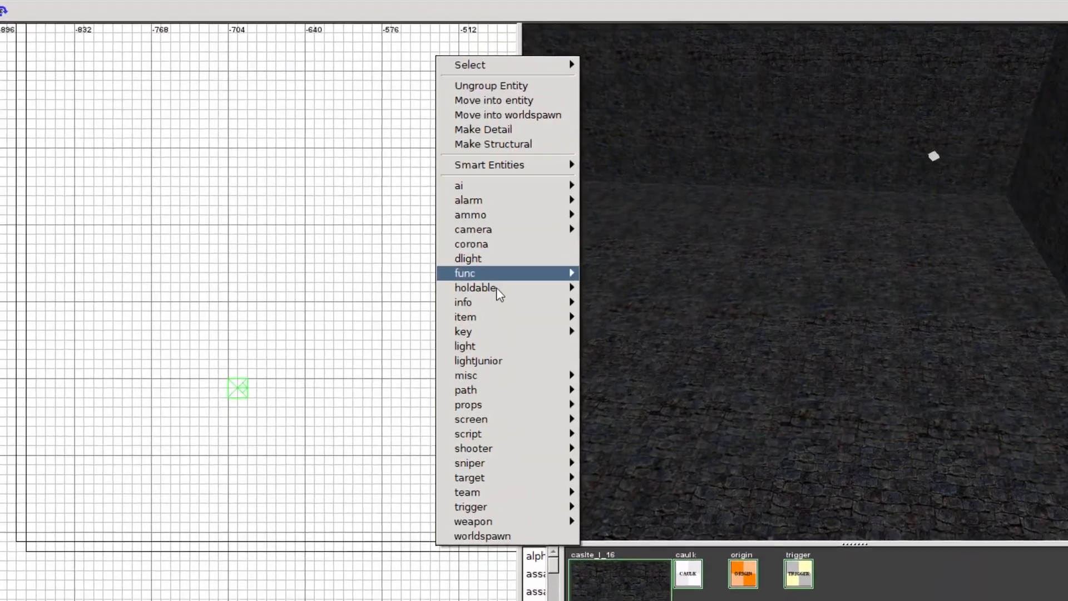
# - Add an info_player_start entity inside the room
pyautogui.moveTo(498, 285)
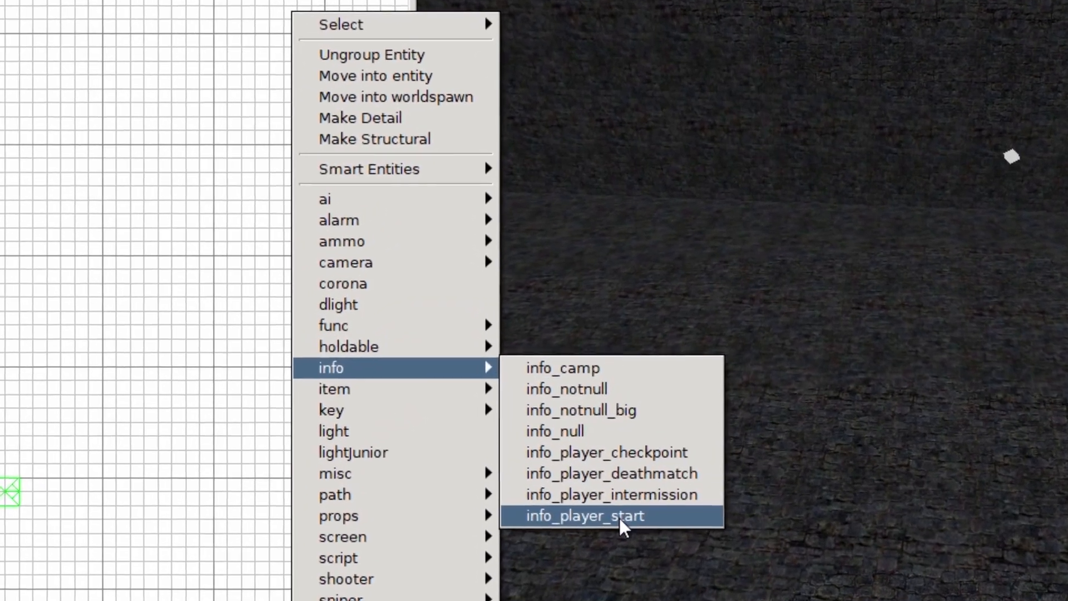
pyautogui.click(634, 488)
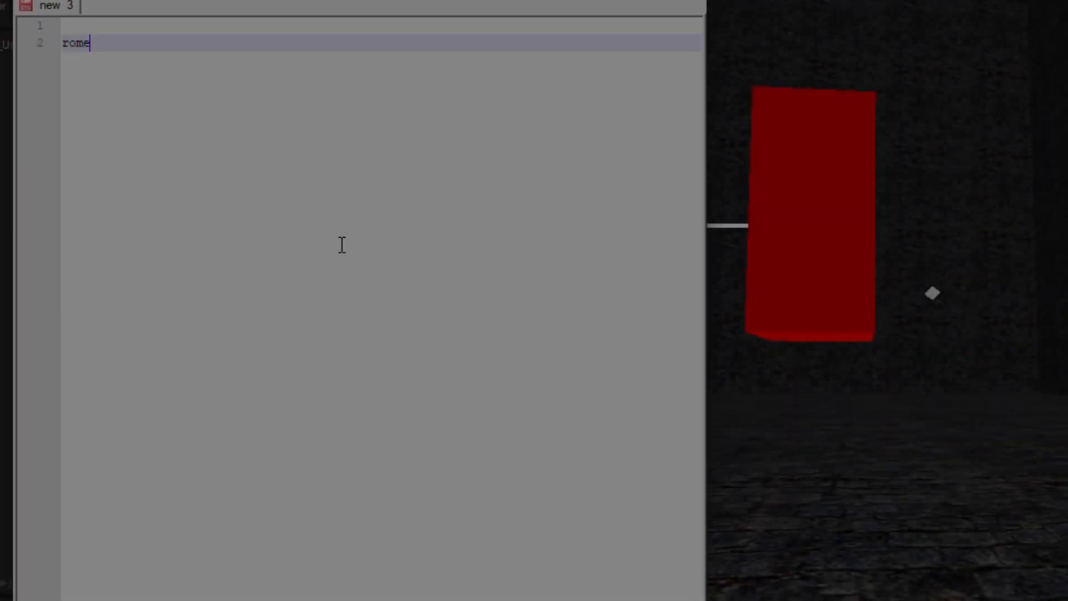
# - In Notepad++, write a script block named romeo_dummy with an empty pair of curly braces beneath it
pyautogui.write('o_dummy')
pyautogui.press('Return')
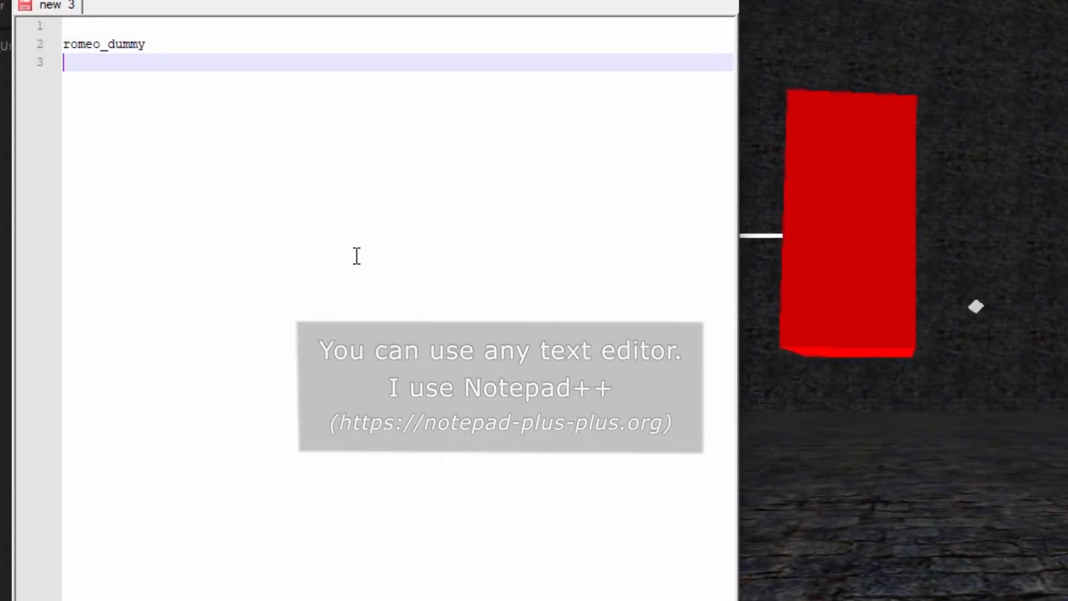
pyautogui.write('{')
pyautogui.press('Return')
pyautogui.press('Return')
pyautogui.write('}')
pyautogui.press('Return')
pyautogui.press('Return')
# - Add a comment line above the romeo_dummy block crediting the author of the brush scripting for the map Romeo
pyautogui.press('Up')
pyautogui.press('Up')
pyautogui.press('Up')
pyautogui.press('Up')
pyautogui.press('Up')
pyautogui.press('Up')
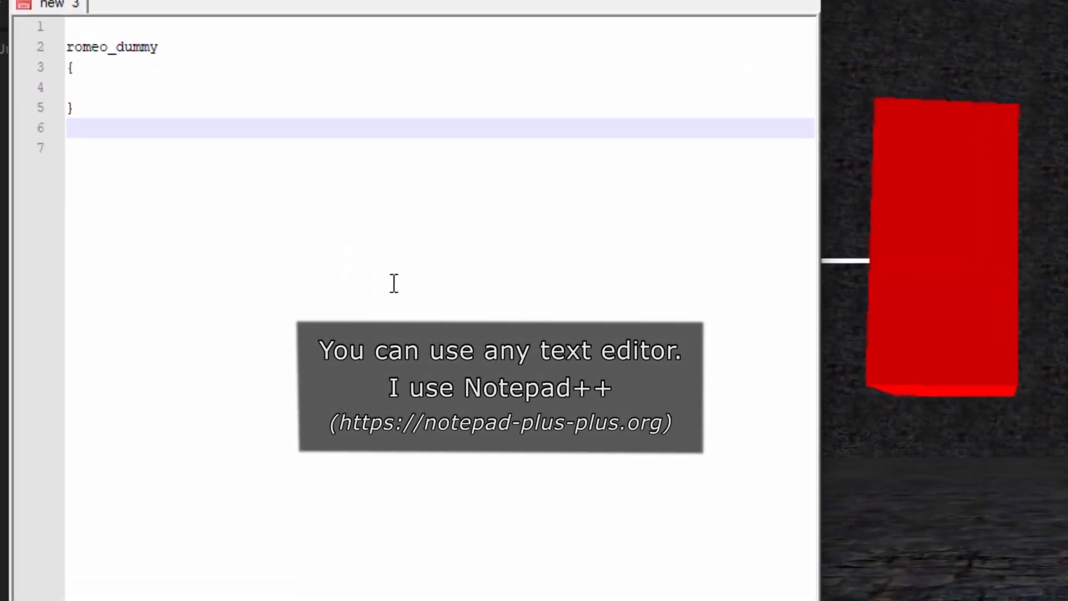
pyautogui.press('Return')
pyautogui.press('Return')
pyautogui.press('Up')
pyautogui.press('Up')
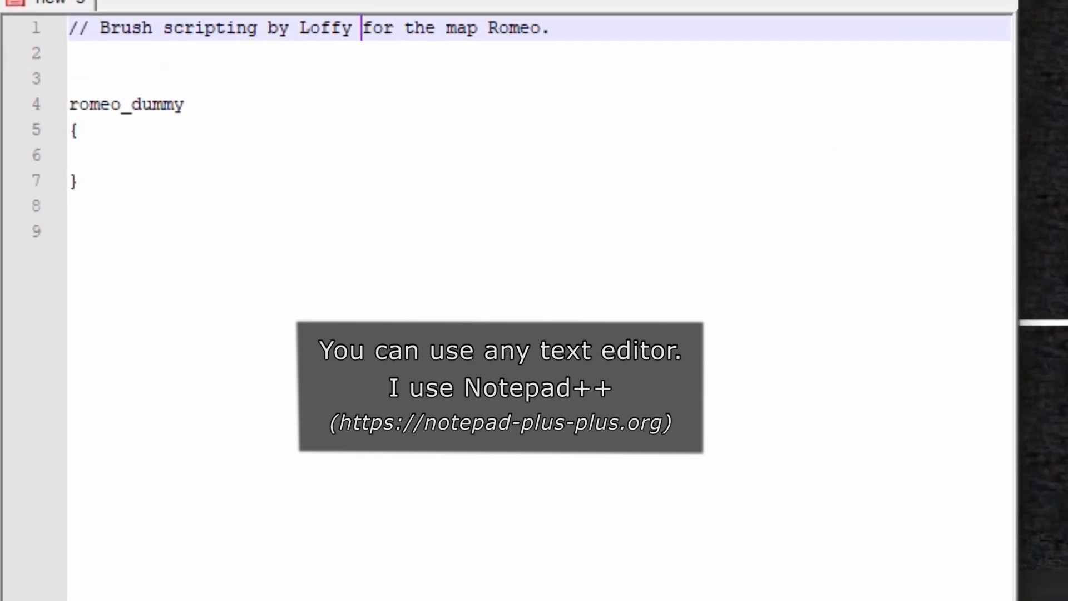
pyautogui.press('End')
pyautogui.press('Down')
pyautogui.press('Down')
pyautogui.press('Down')
pyautogui.press('Up')
pyautogui.press('Up')
pyautogui.press('Up')
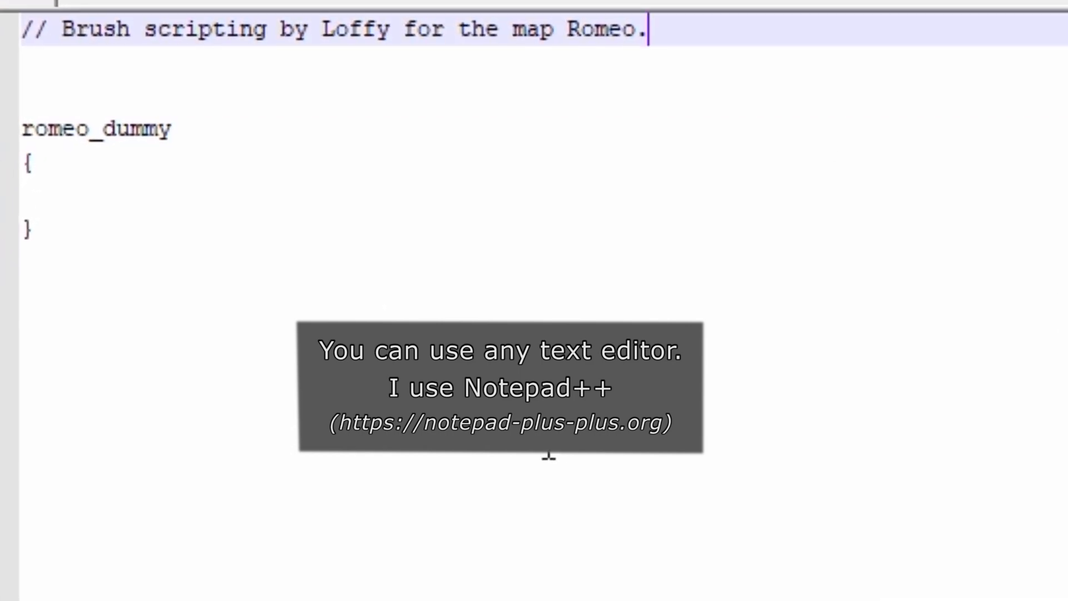
pyautogui.hotkey('ctrl', 'End')
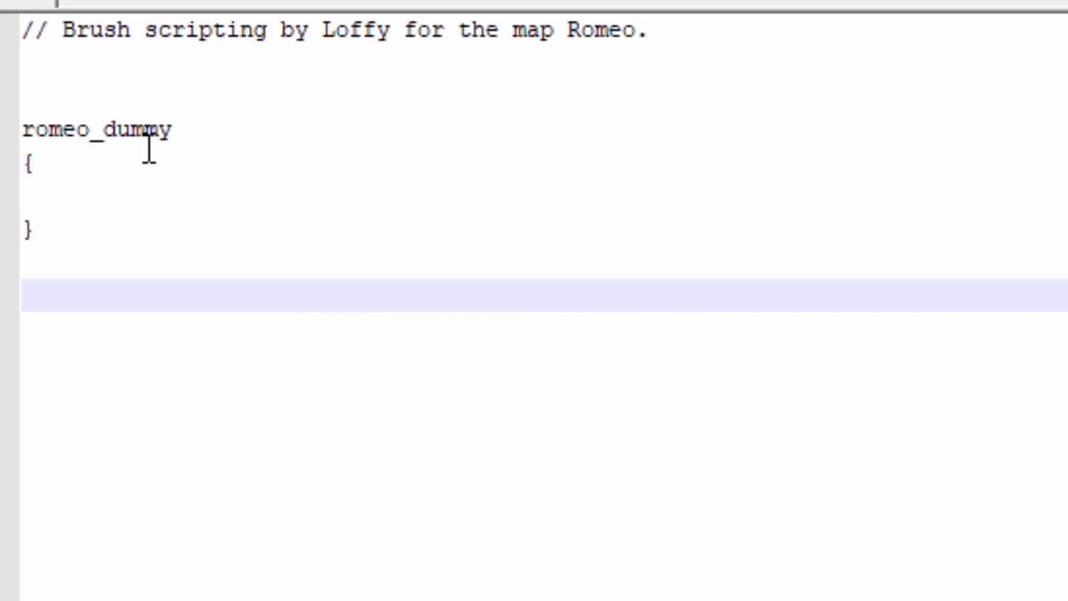
# - Save the text file as romeo.script in the maps folder and open that folder in File Explorer
pyautogui.hotkey('ctrl', 's')
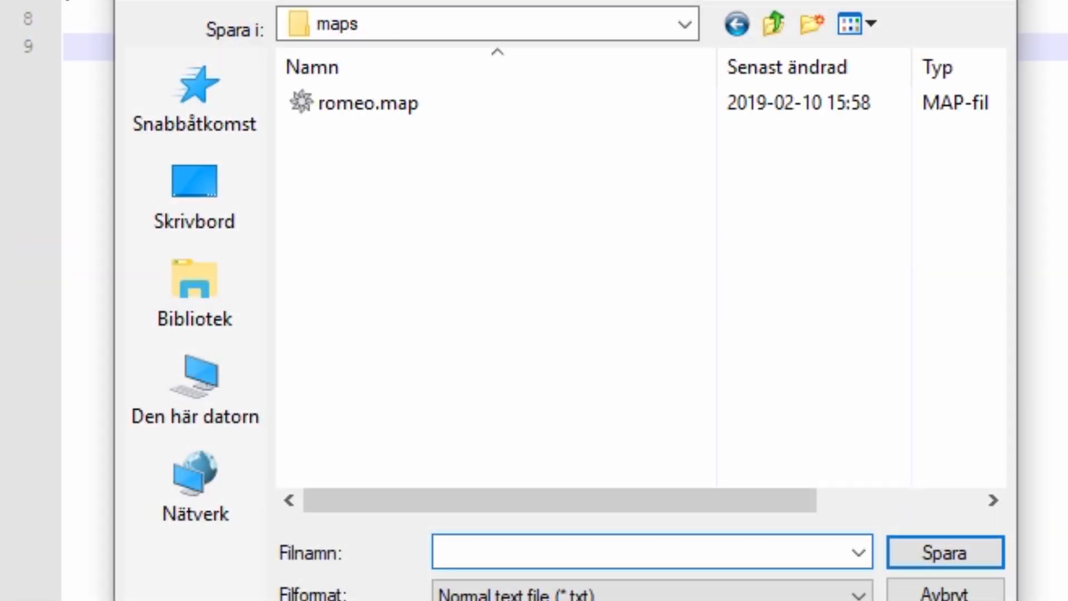
pyautogui.write('romeo.script')
pyautogui.click(966, 562)
pyautogui.hotkey('alt', 'Tab')
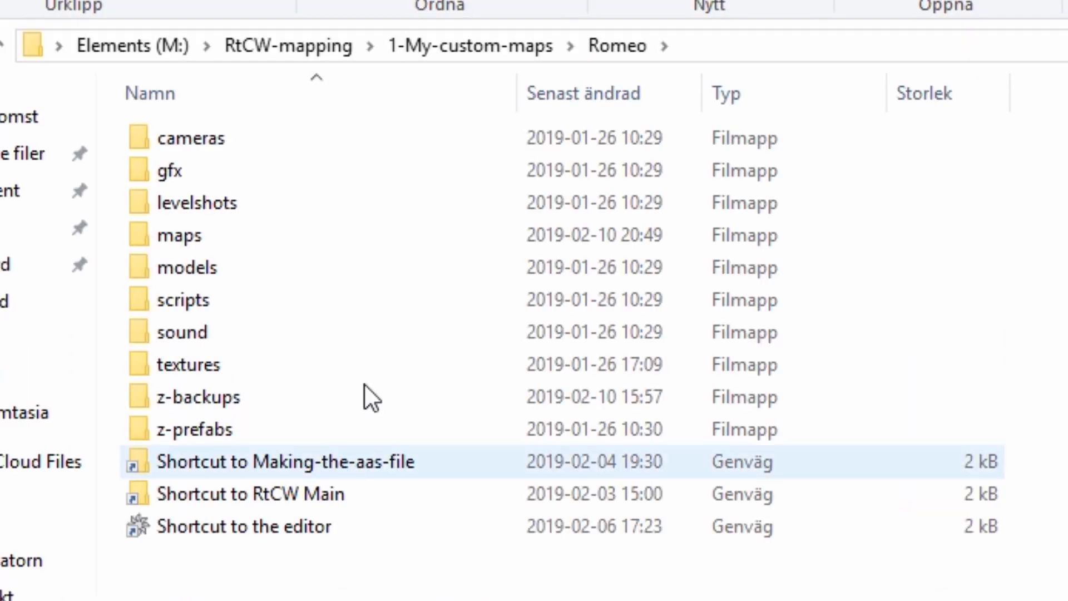
pyautogui.click(328, 234)
pyautogui.doubleClick(328, 233)
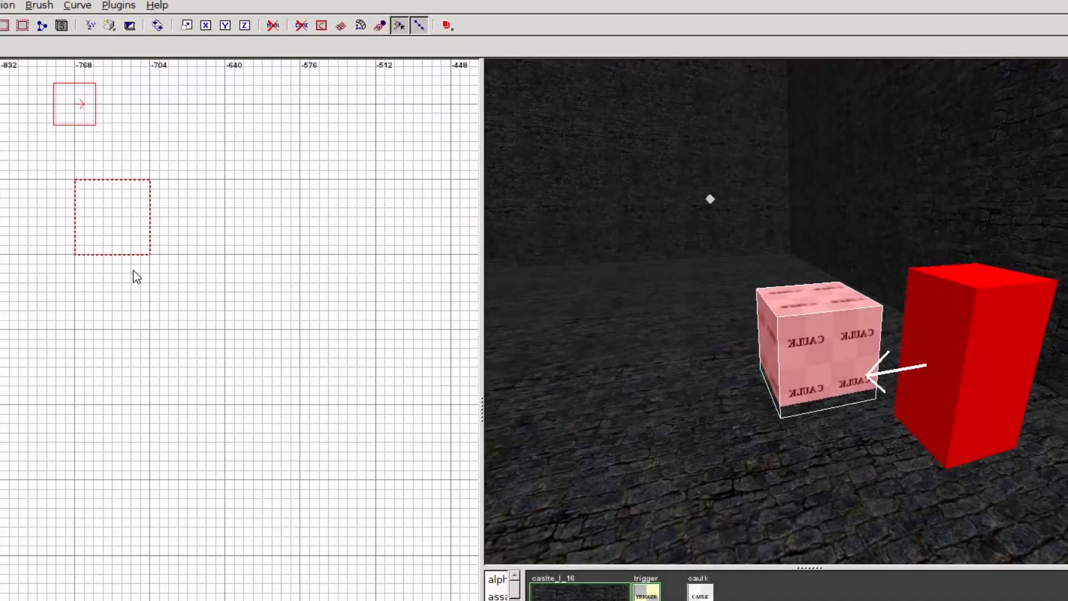
# - In the map editor, raise the selected caulk cube above the room's floor using the side view
pyautogui.hotkey('ctrl', 'Tab')
pyautogui.moveTo(98, 386); pyautogui.dragTo(99, 350)
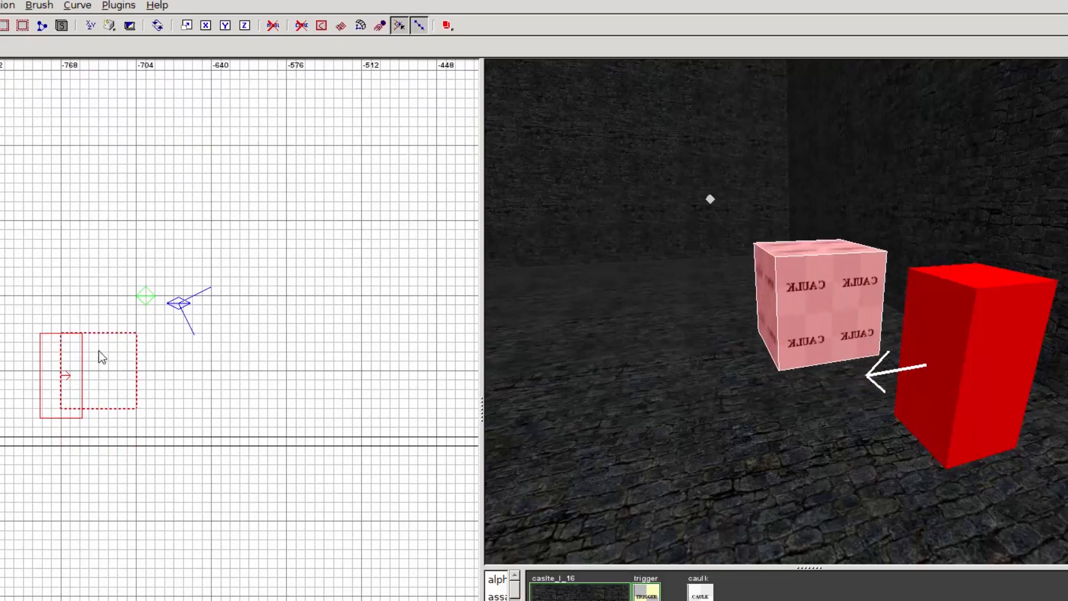
pyautogui.rightClick(439, 323)
pyautogui.moveTo(558, 600)
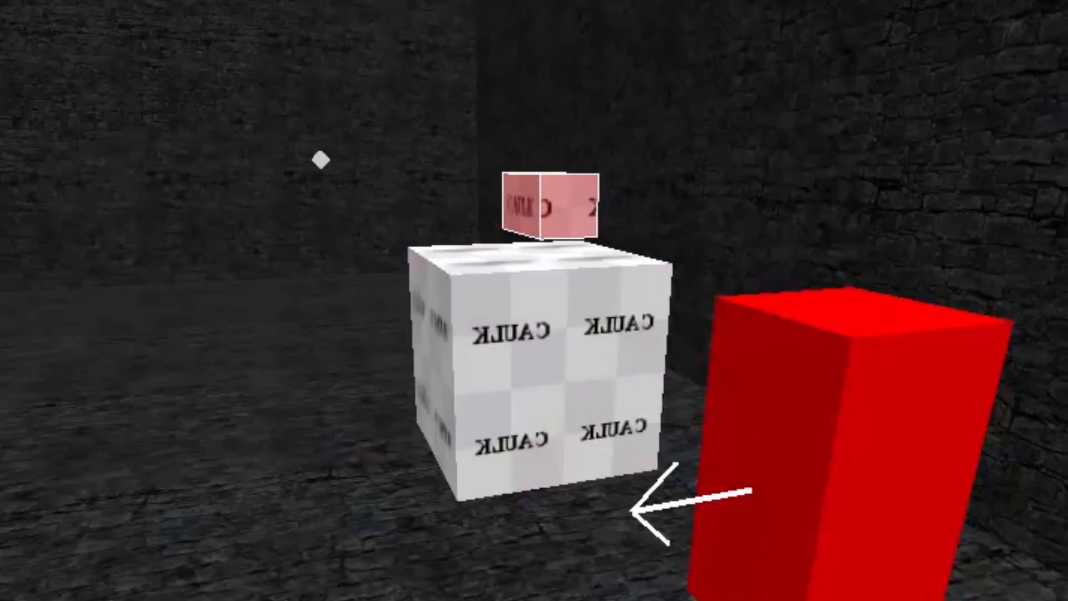
# - Load the common textures, apply the origin texture to the small brush above the caulk cube, and deselect it
pyautogui.click(60, 12)
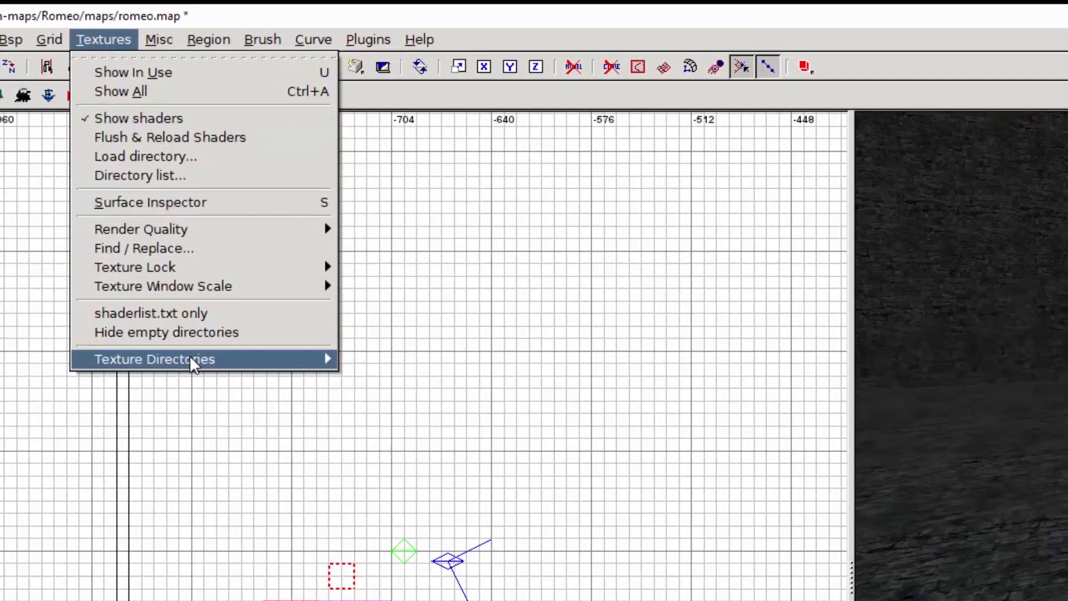
pyautogui.moveTo(344, 392)
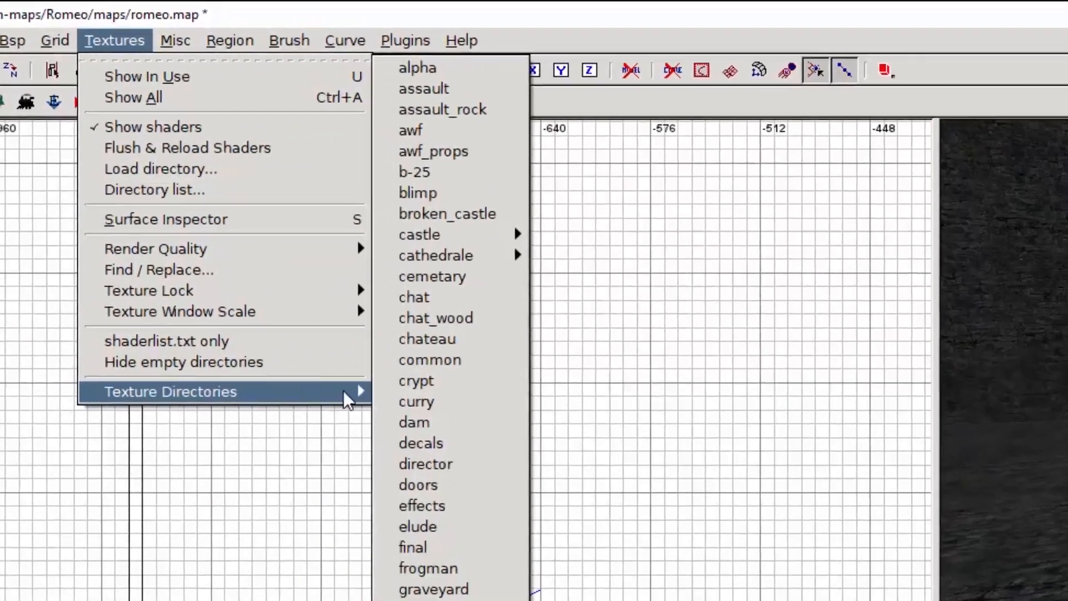
pyautogui.click(459, 360)
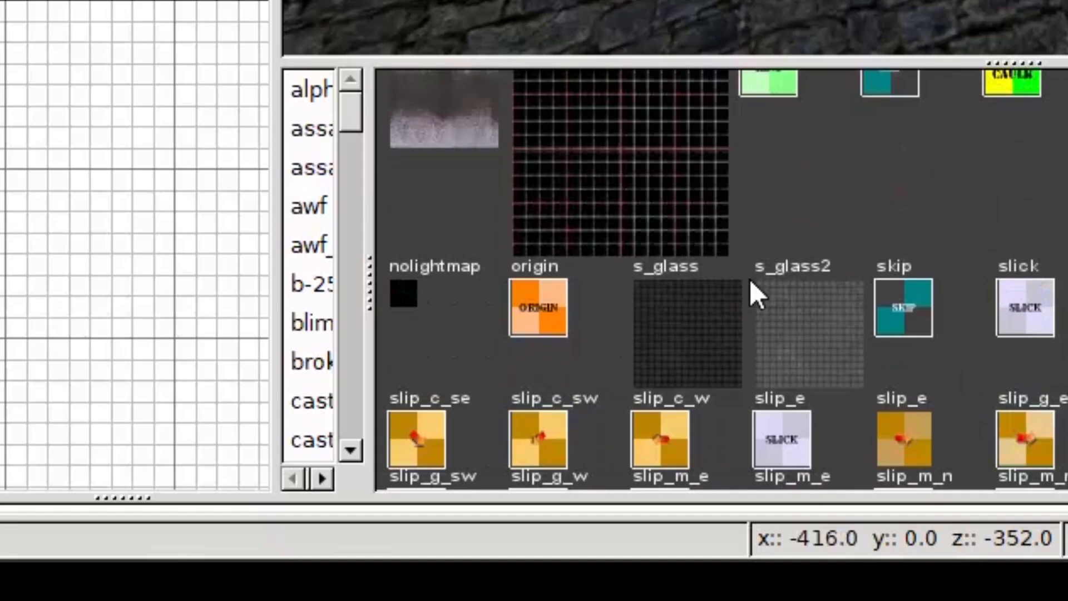
pyautogui.click(545, 305)
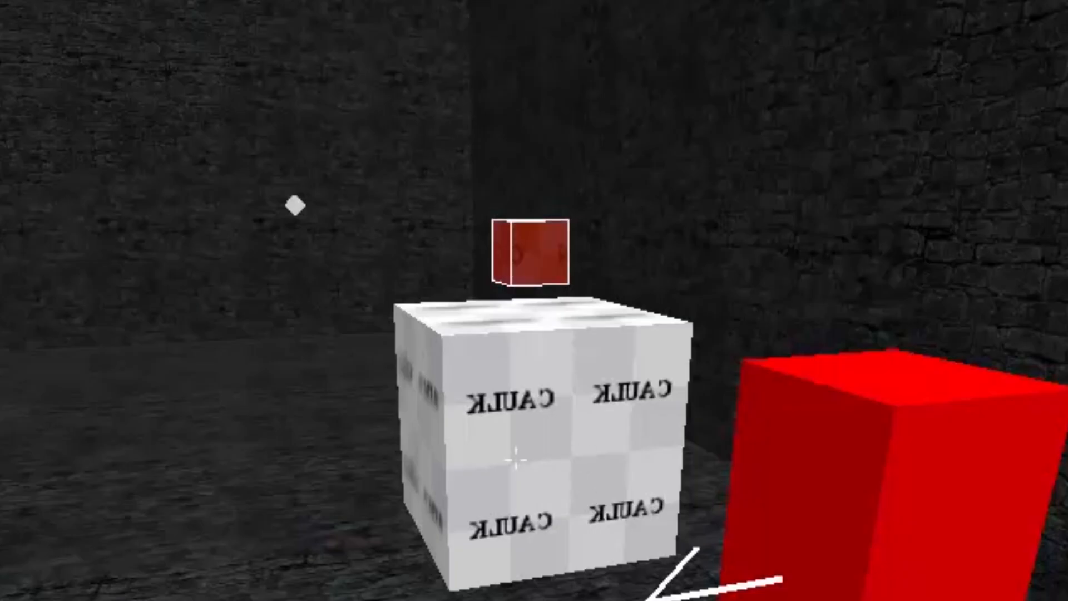
pyautogui.press('Escape')
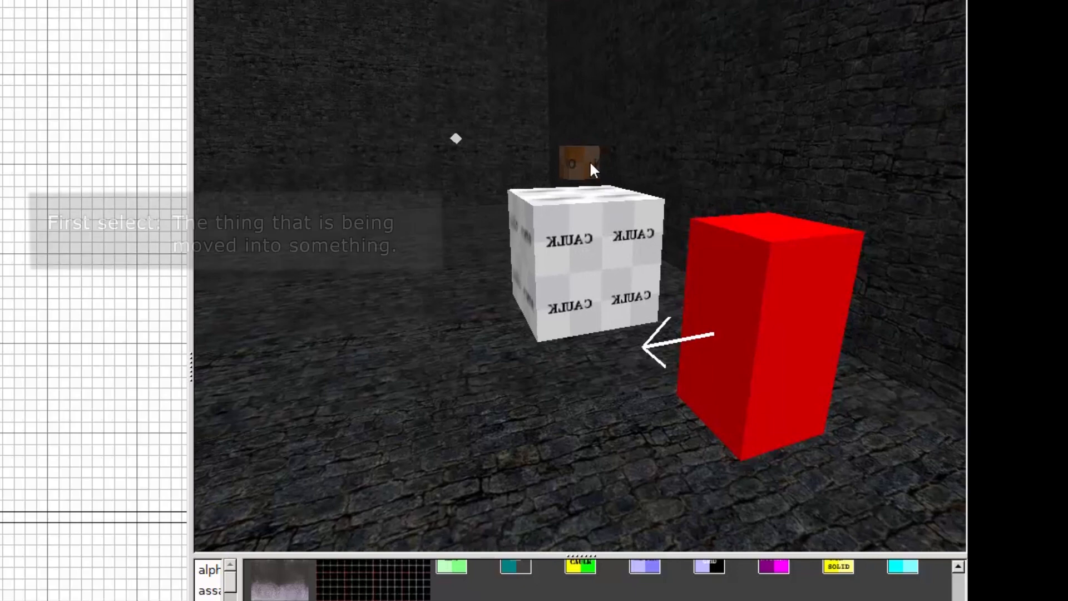
# - Select the origin brush first and the caulk cube second, and move the origin brush into the cube's script_mover entity
pyautogui.keyDown('shift'); pyautogui.click(546, 247); pyautogui.keyUp('shift')
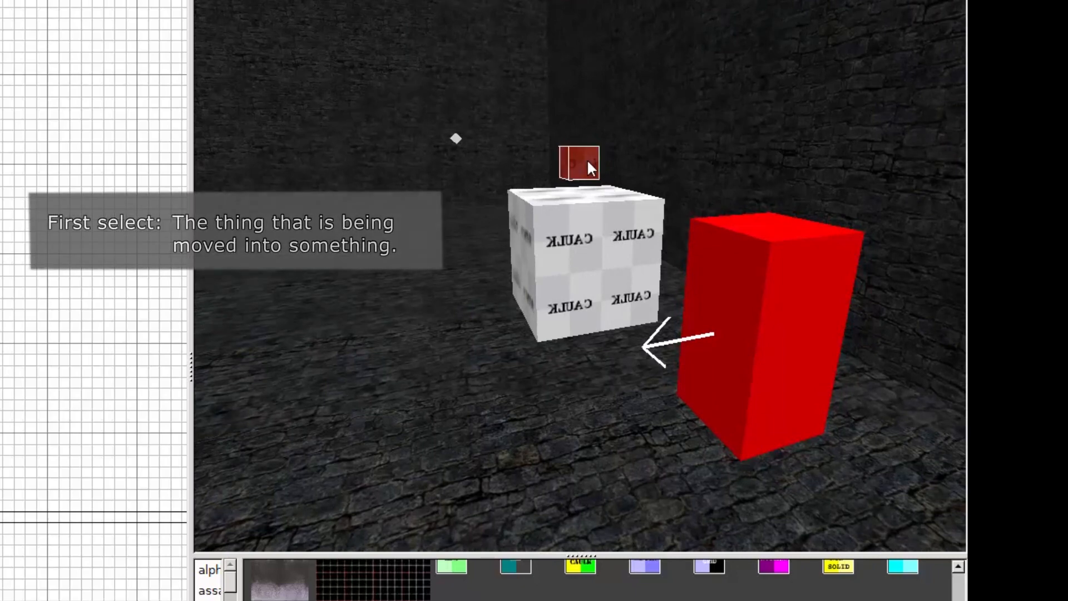
pyautogui.keyDown('shift'); pyautogui.click(596, 216); pyautogui.keyUp('shift')
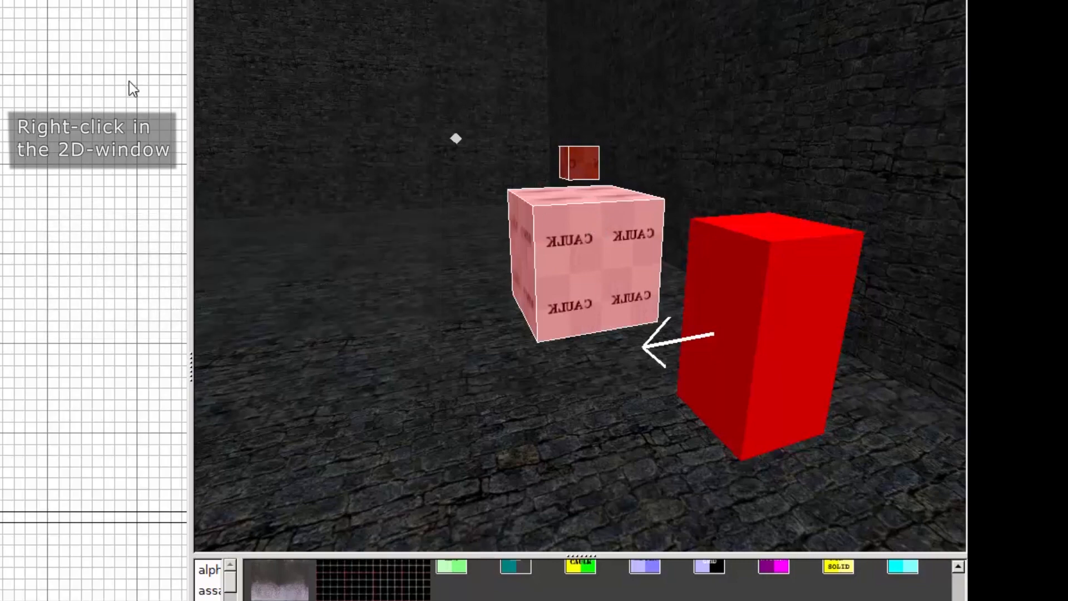
pyautogui.rightClick(129, 81)
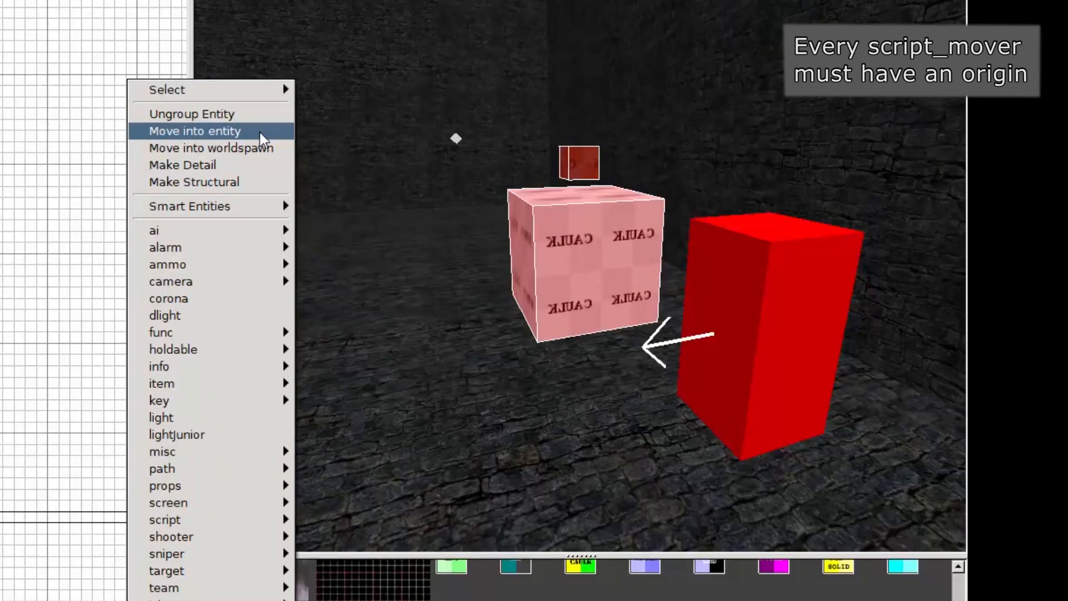
pyautogui.click(333, 250)
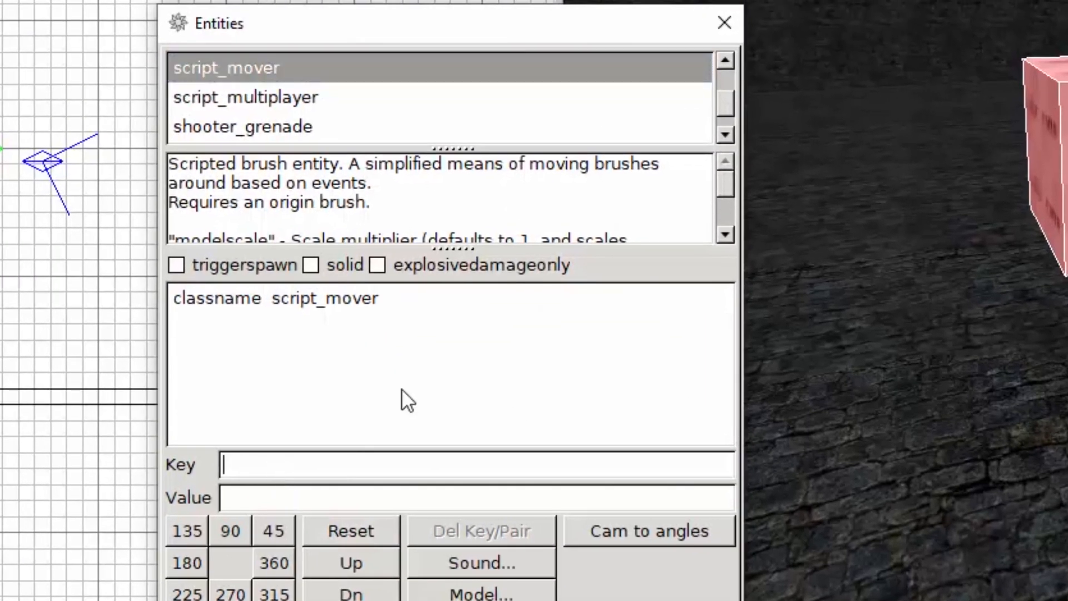
# - Give the script_mover entity the key scriptname with the value romeo_dummy
pyautogui.write('scriptname')
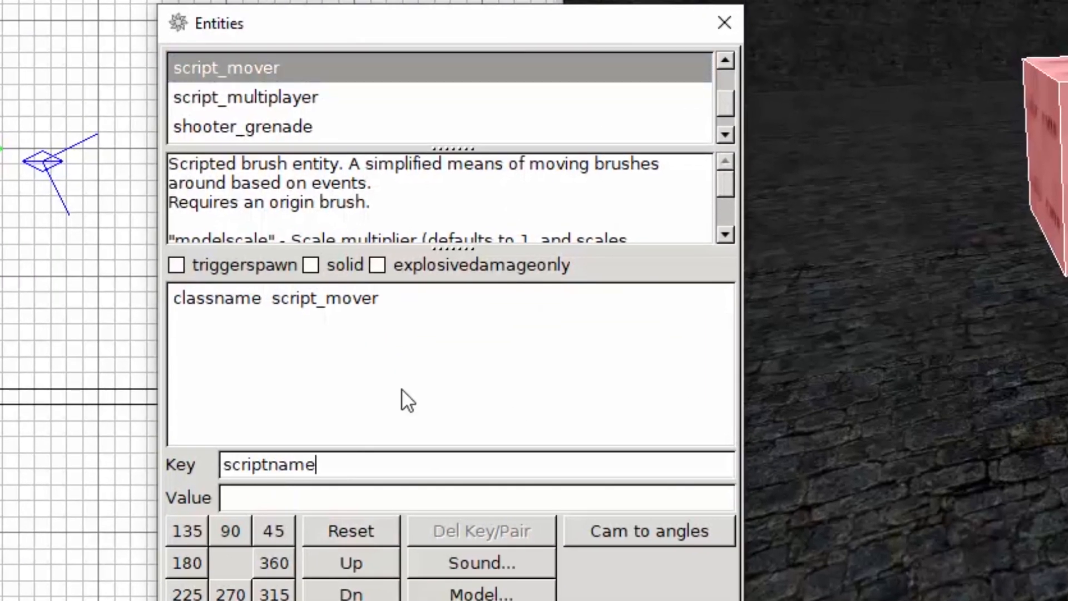
pyautogui.press('Tab')
pyautogui.write('romeo_dummy')
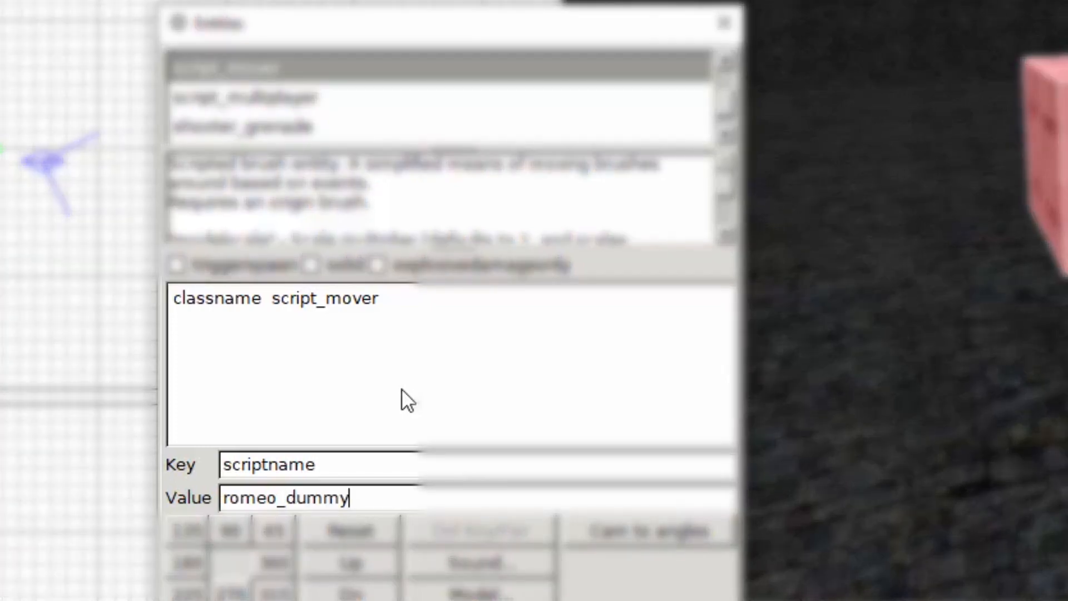
pyautogui.press('Return')
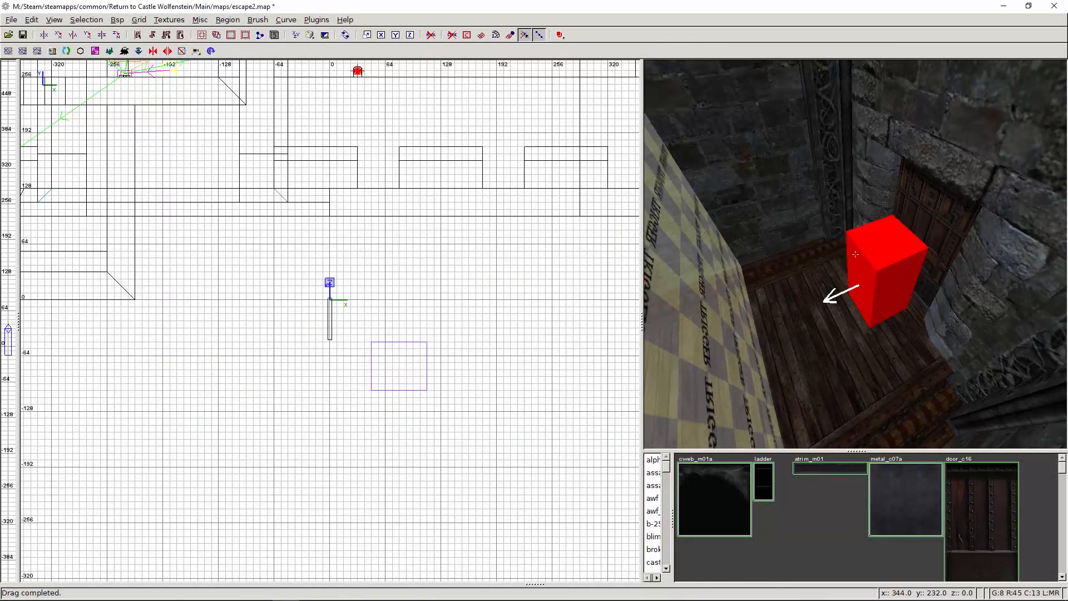
pyautogui.moveTo(890, 262)
pyautogui.mouseDown(button='right')
pyautogui.moveTo(855, 254)
pyautogui.moveTo(851, 218)
pyautogui.mouseUp(button='right')
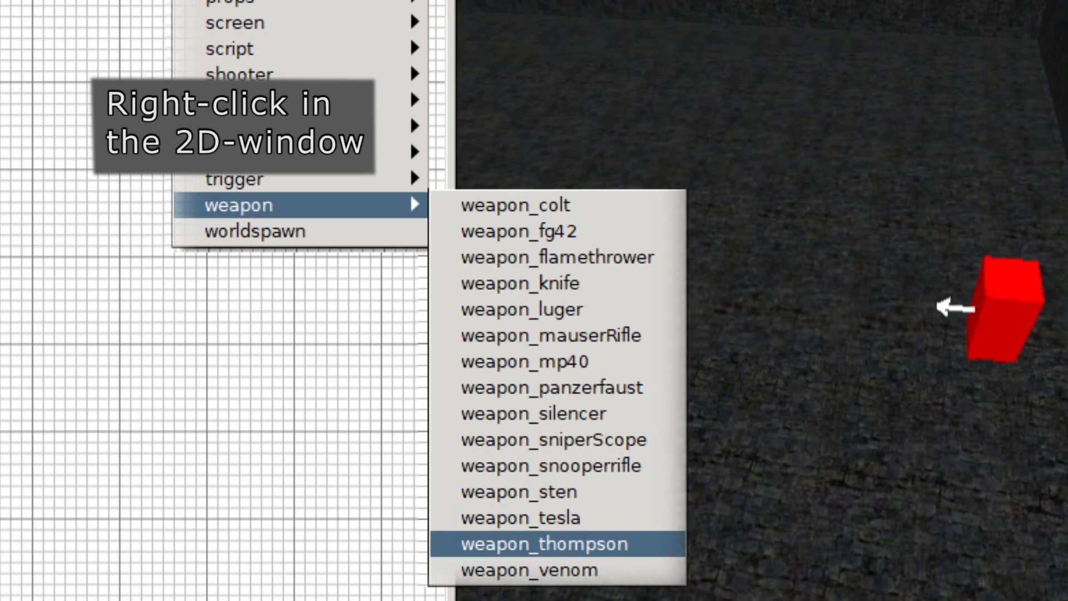
# - Add a weapon_thompson entity to the room and set its count key to 18
pyautogui.click(544, 543)
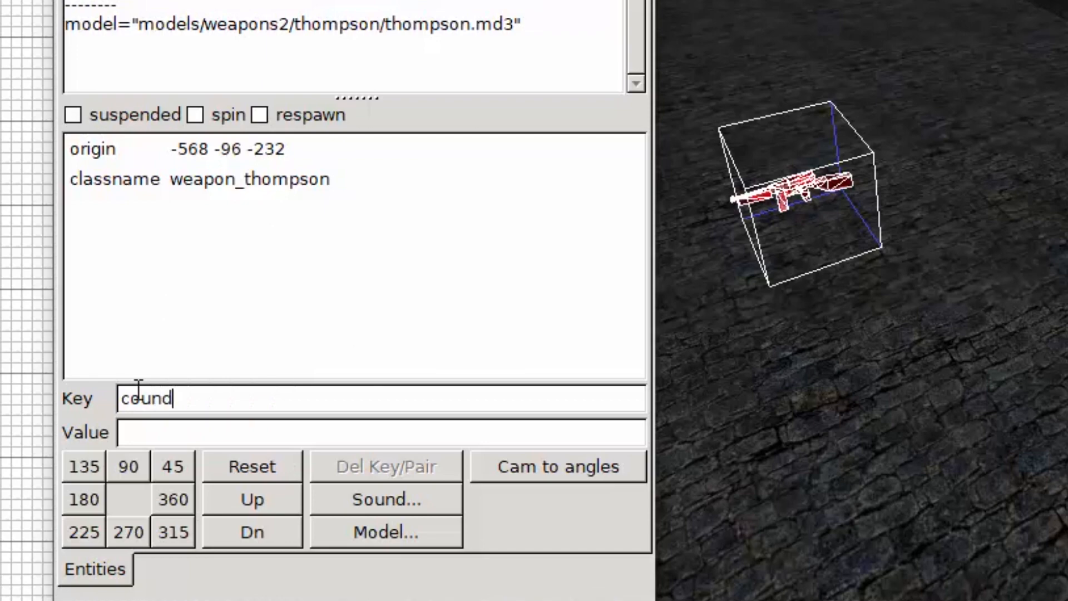
pyautogui.press('Tab')
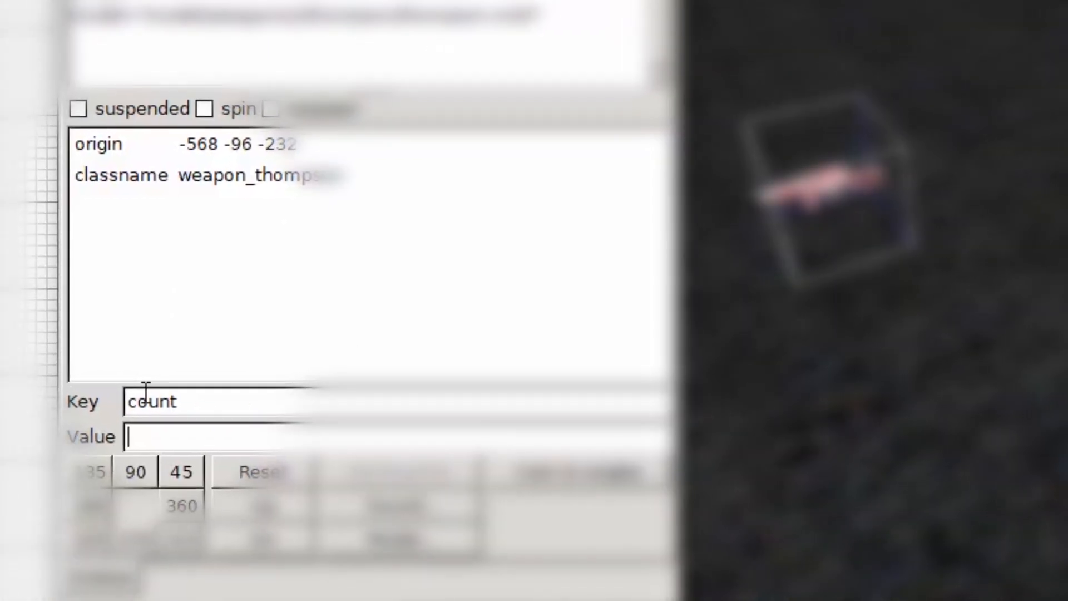
pyautogui.write('18')
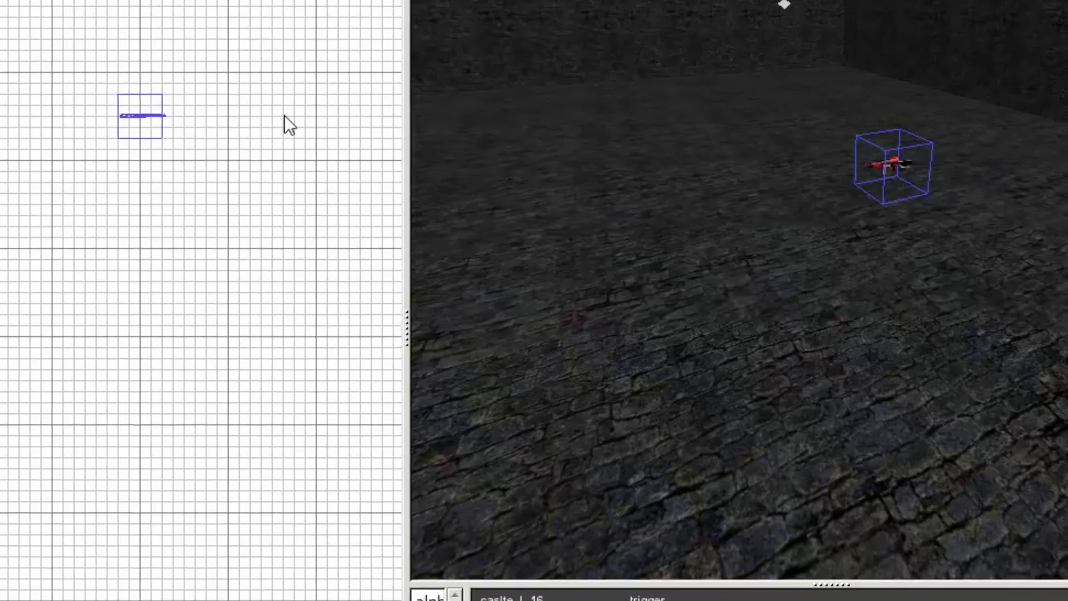
# - Add an ai_soldier entity to the room beside the Thompson weapon
pyautogui.rightClick(283, 124)
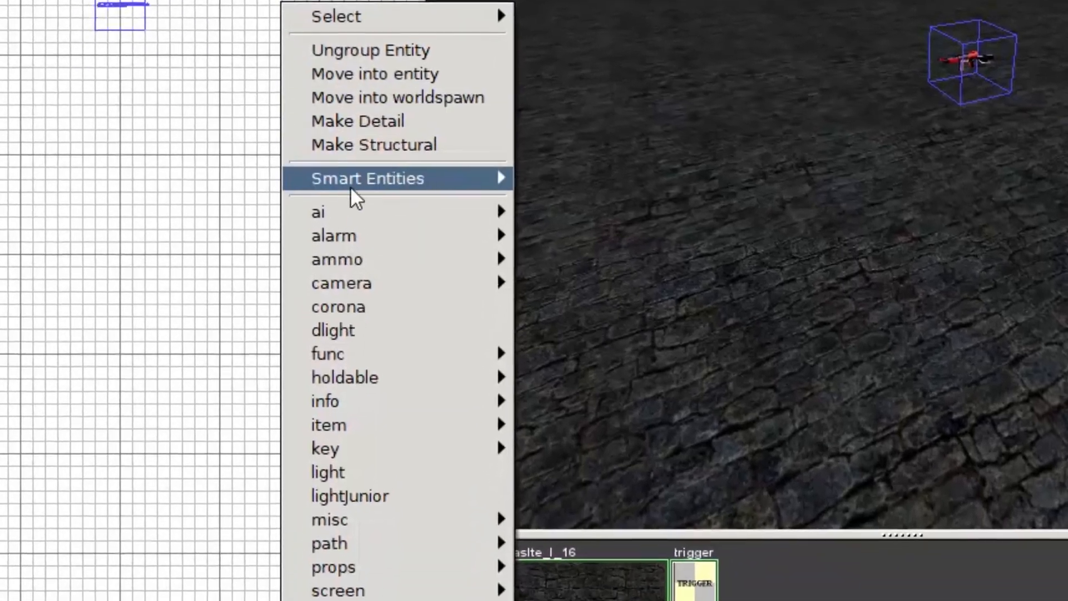
pyautogui.moveTo(376, 254)
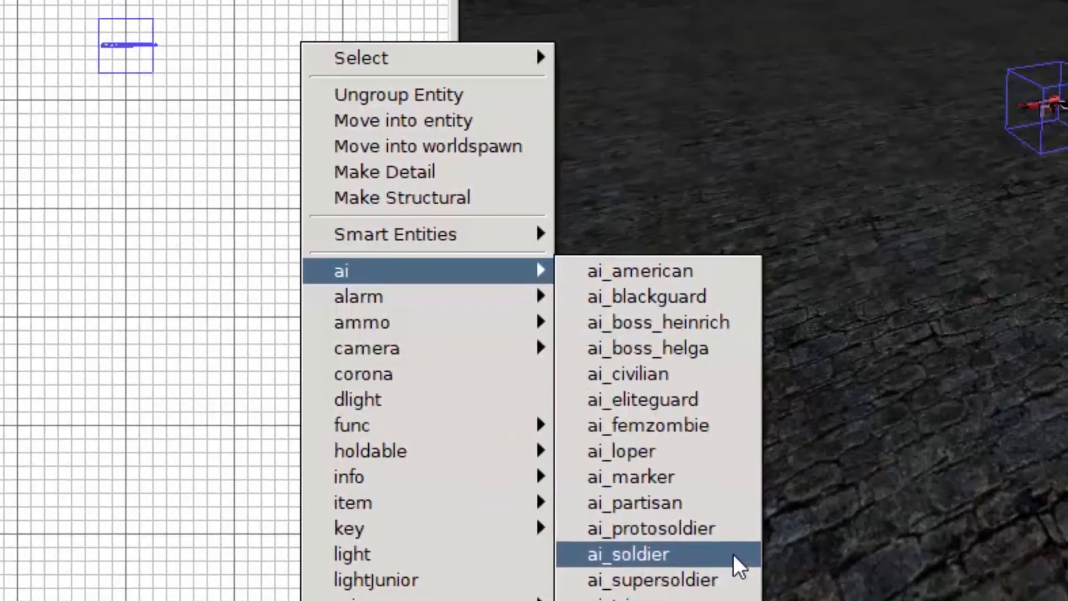
pyautogui.click(733, 463)
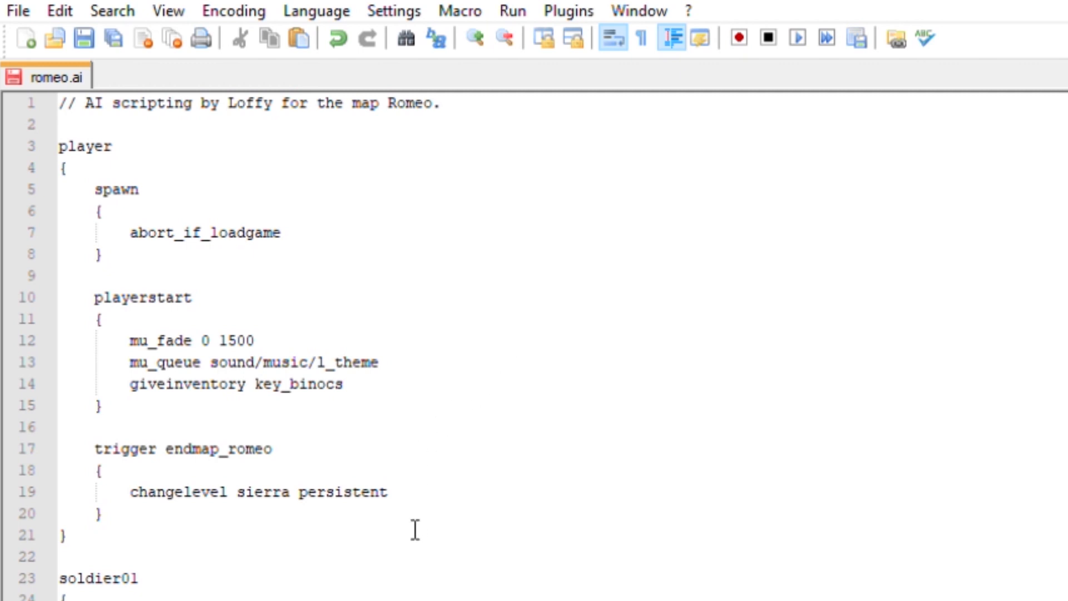
# - Examine the player and soldier01 blocks of the romeo.ai script in Notepad++
pyautogui.click(19, 573)
pyautogui.click(129, 550)
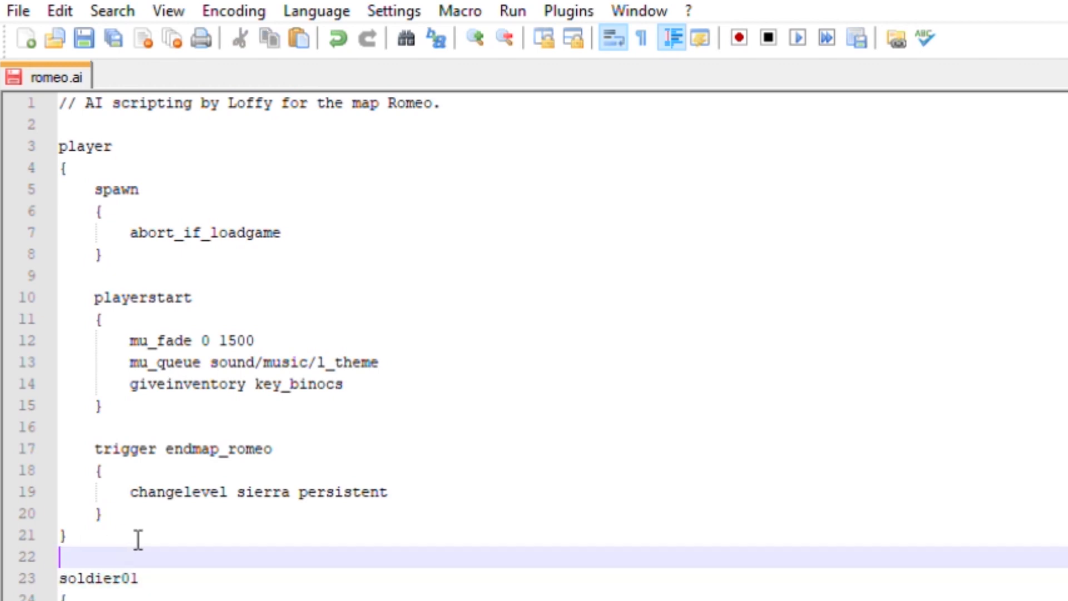
pyautogui.scroll(-4, 341, 565)
pyautogui.scroll(-3, 367, 568)
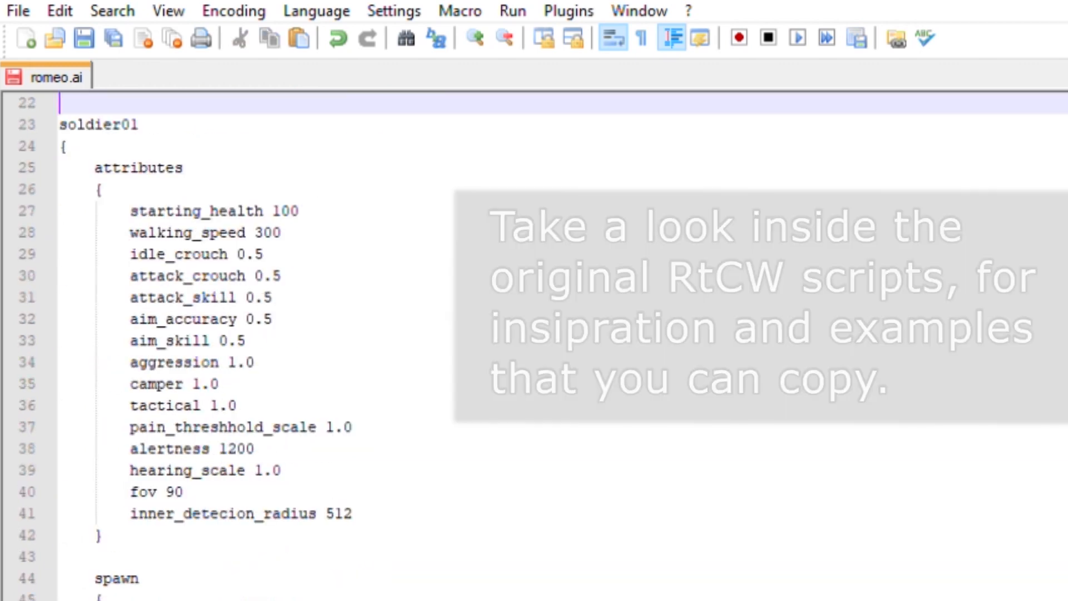
pyautogui.scroll(-3, 340, 22)
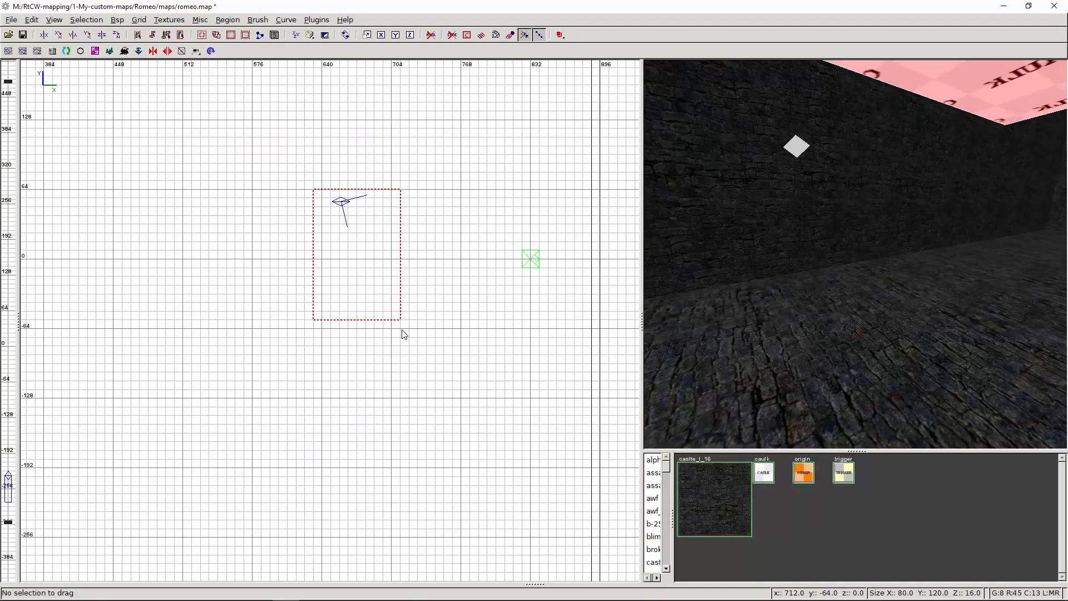
# - In the map editor, draw a caulk brush about 136 by 136 units and shape it into a low box on the floor
pyautogui.moveTo(402, 330); pyautogui.dragTo(465, 336)
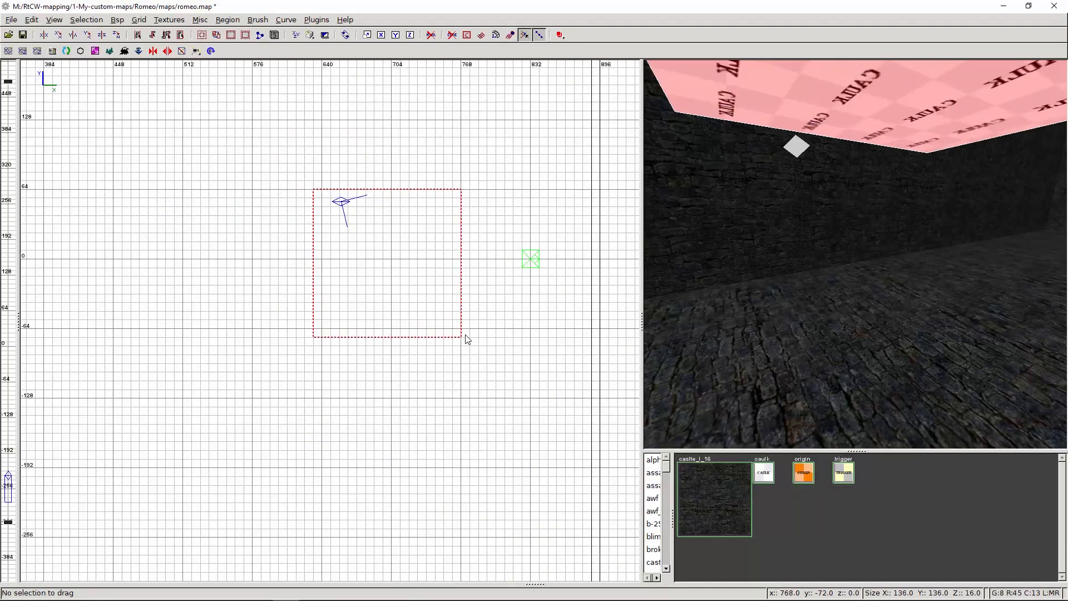
pyautogui.hotkey('ctrl', 'Tab')
pyautogui.moveTo(386, 390); pyautogui.dragTo(377, 434)
pyautogui.moveTo(374, 304); pyautogui.dragTo(374, 382)
pyautogui.rightClick(727, 353)
pyautogui.scroll(-2, 856, 254)
pyautogui.rightClick(856, 255)
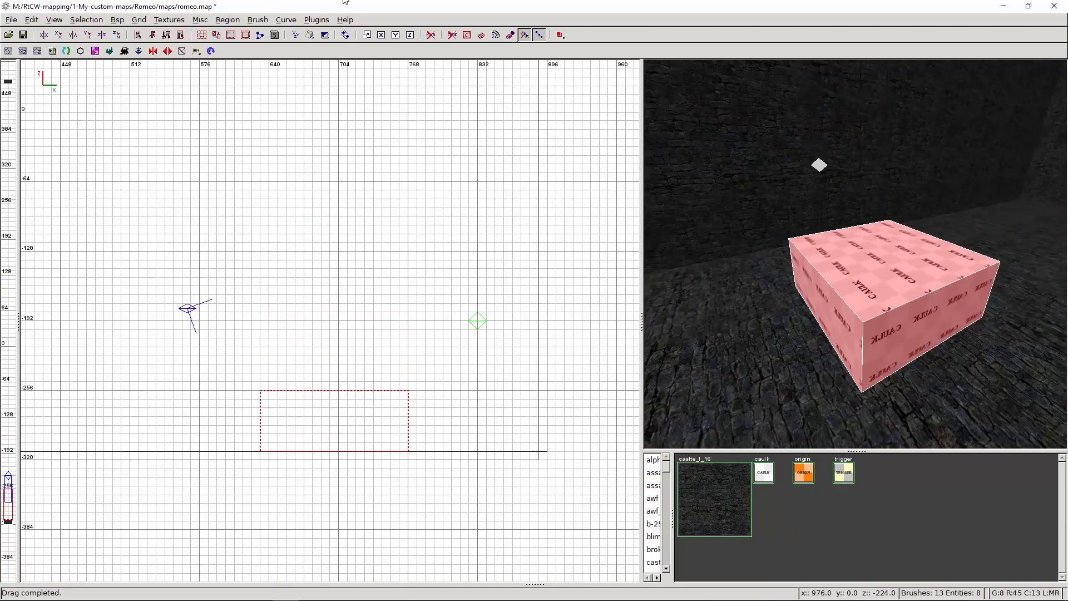
# - Apply the trigger texture from the common directory to the low box and convert the box into a func_invisible_user entity
pyautogui.click(162, 20)
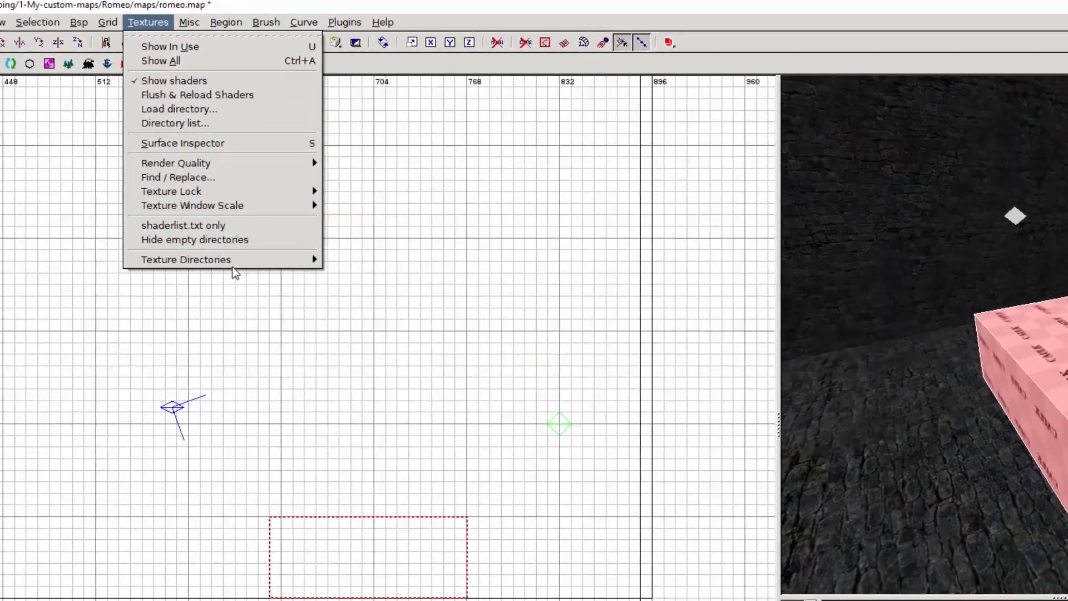
pyautogui.moveTo(235, 200)
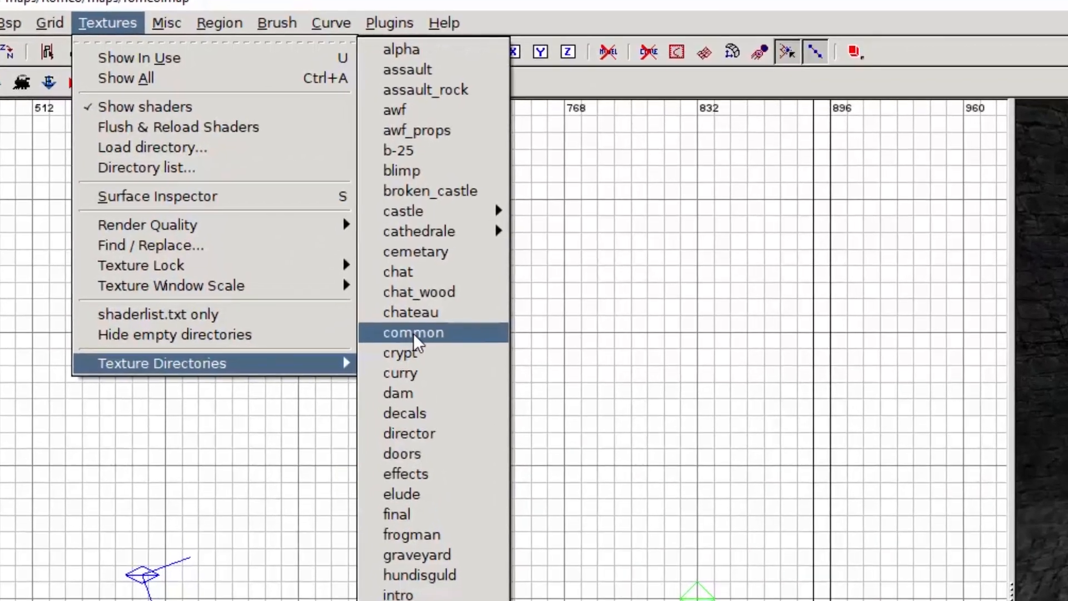
pyautogui.click(392, 287)
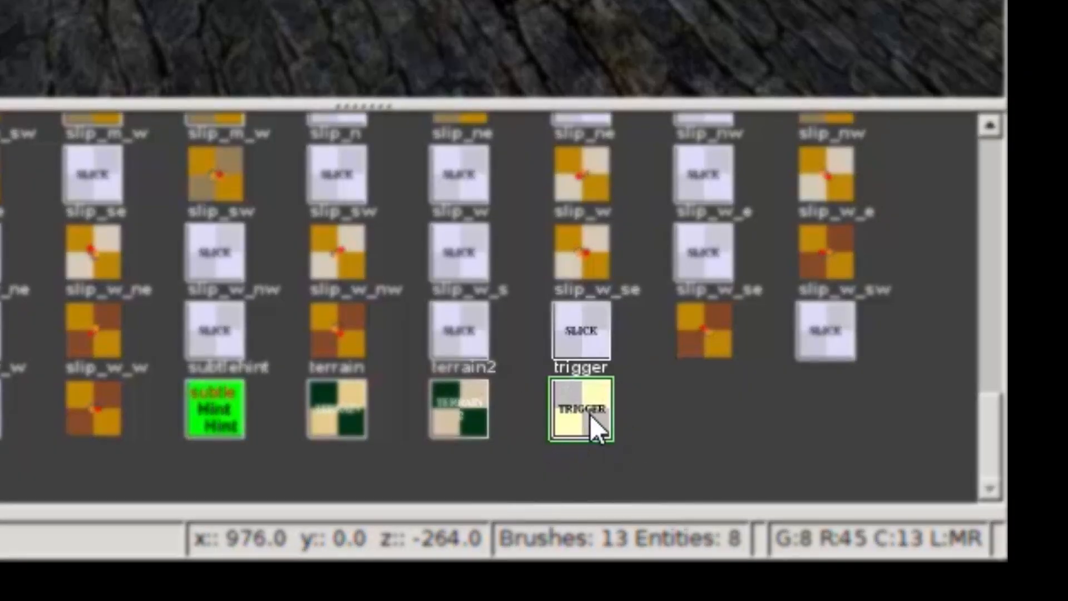
pyautogui.click(590, 416)
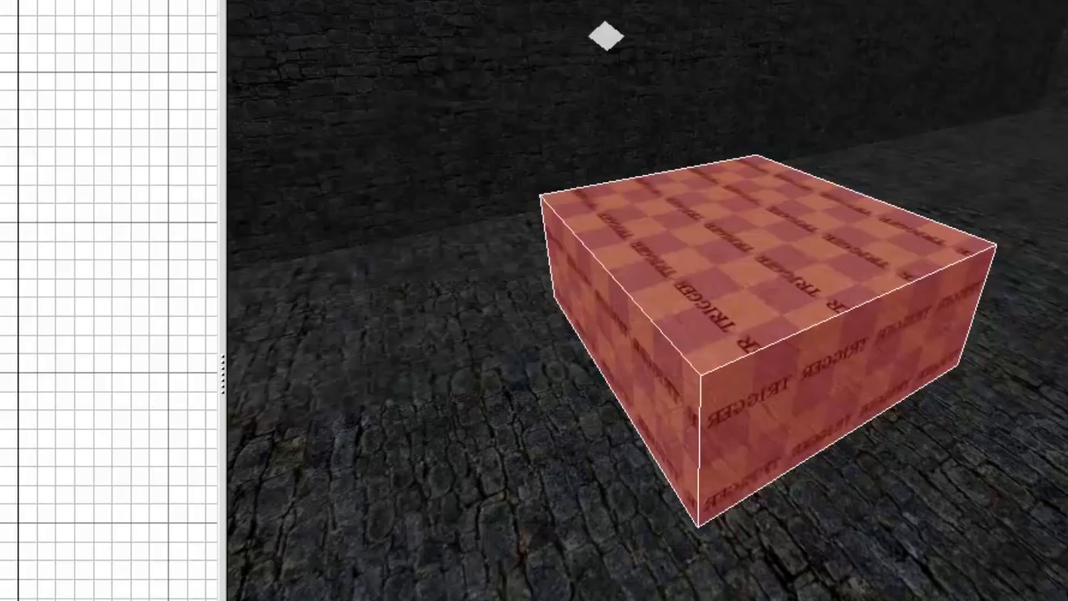
pyautogui.rightClick(103, 25)
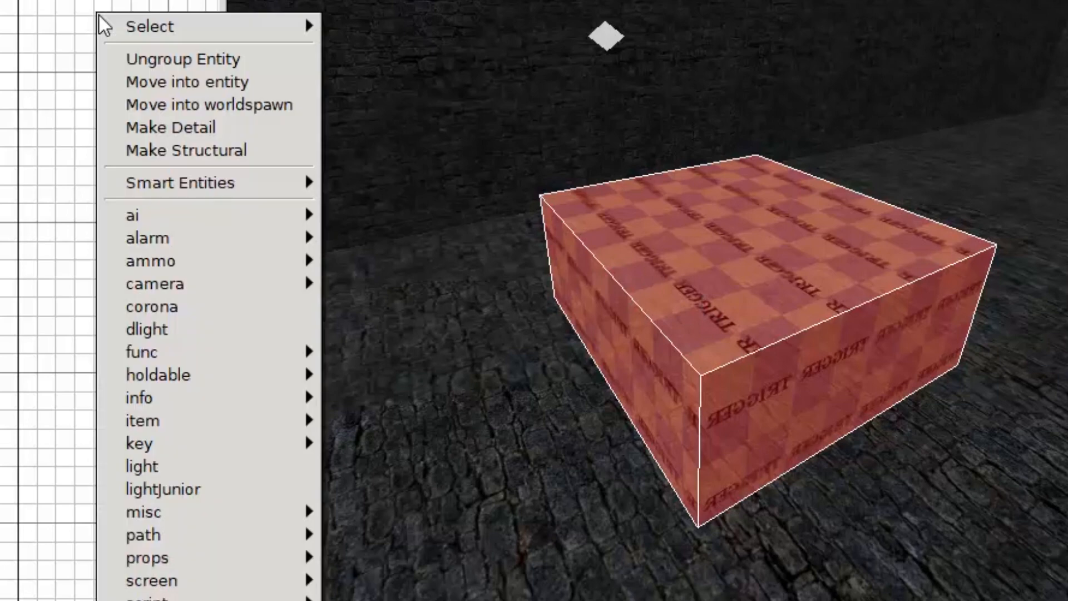
pyautogui.moveTo(206, 356)
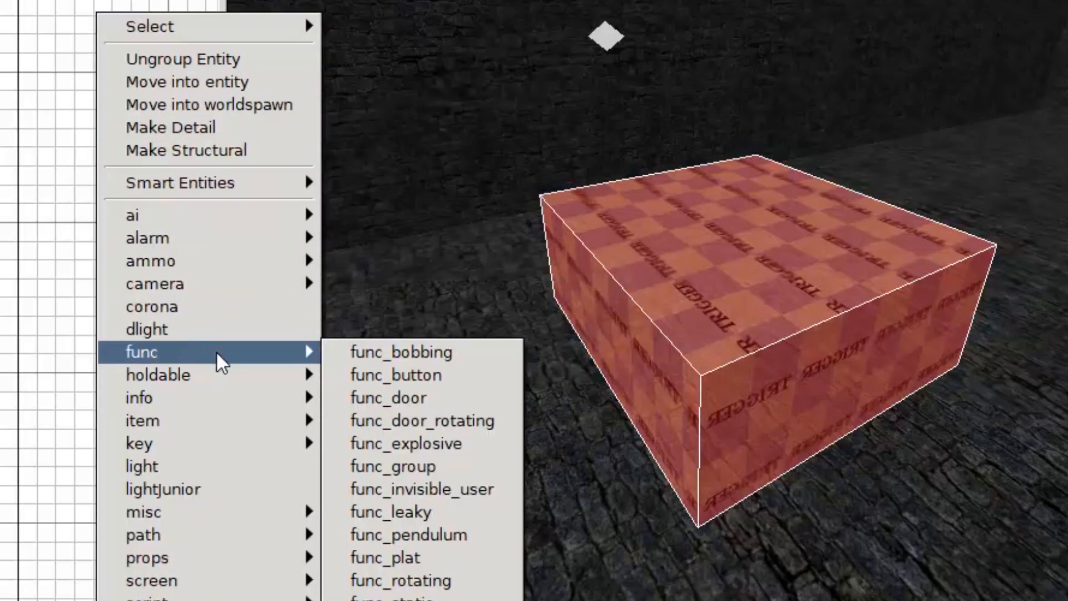
pyautogui.click(506, 492)
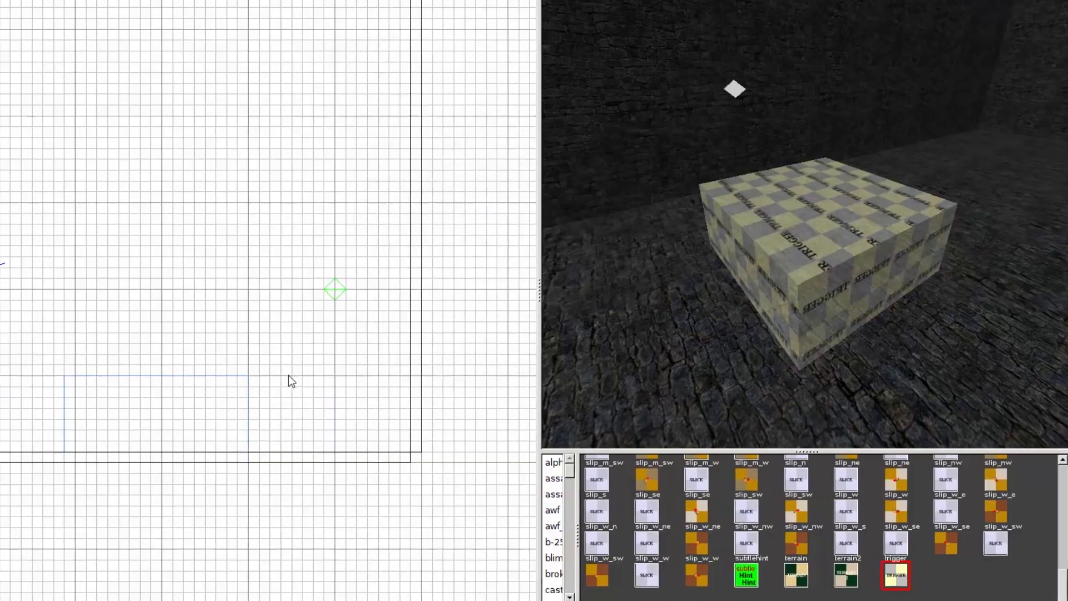
# - Draw a trigger-textured brush between the low box and the nearby wall and convert it into an ai_trigger entity
pyautogui.moveTo(288, 376); pyautogui.dragTo(391, 451)
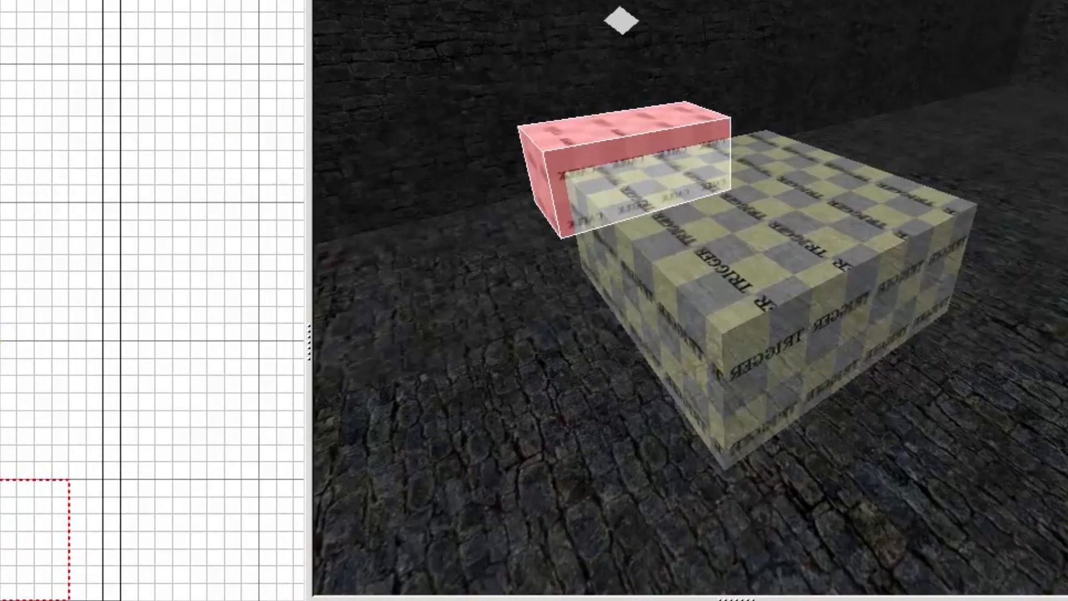
pyautogui.rightClick(106, 9)
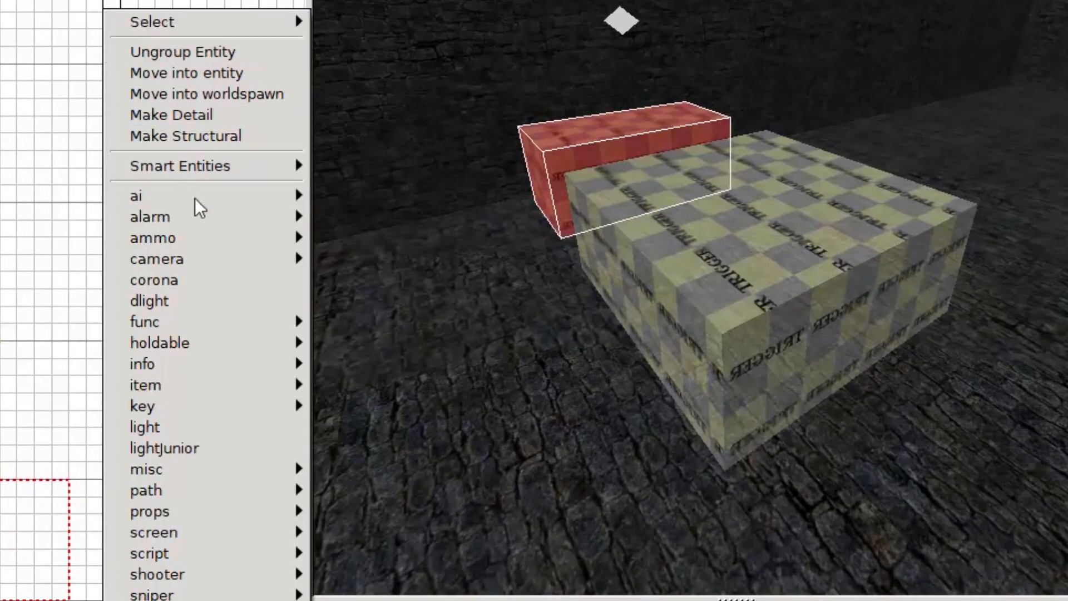
pyautogui.moveTo(216, 200)
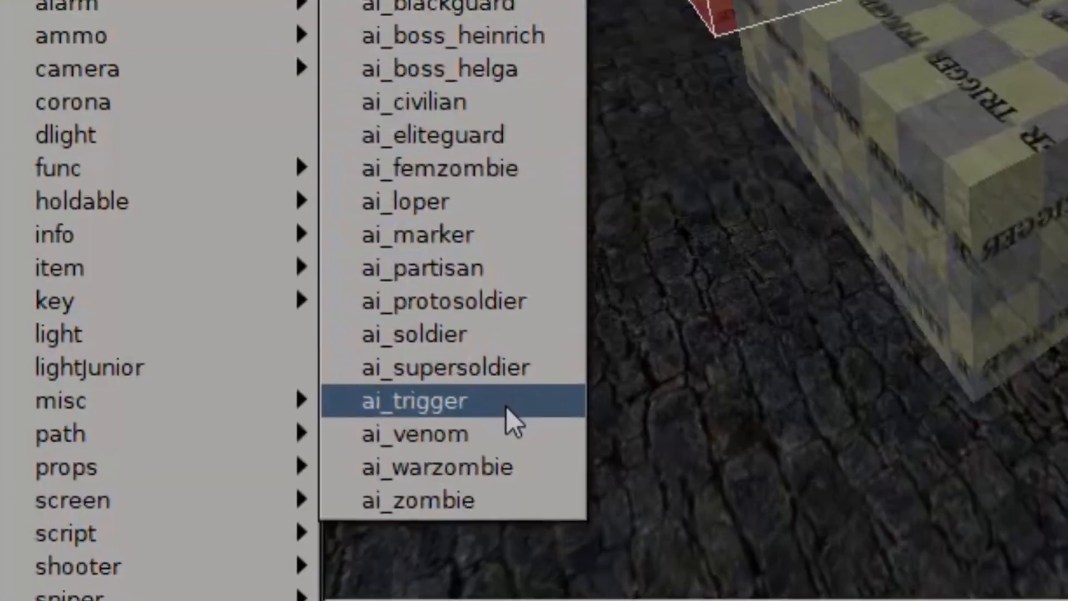
pyautogui.click(479, 427)
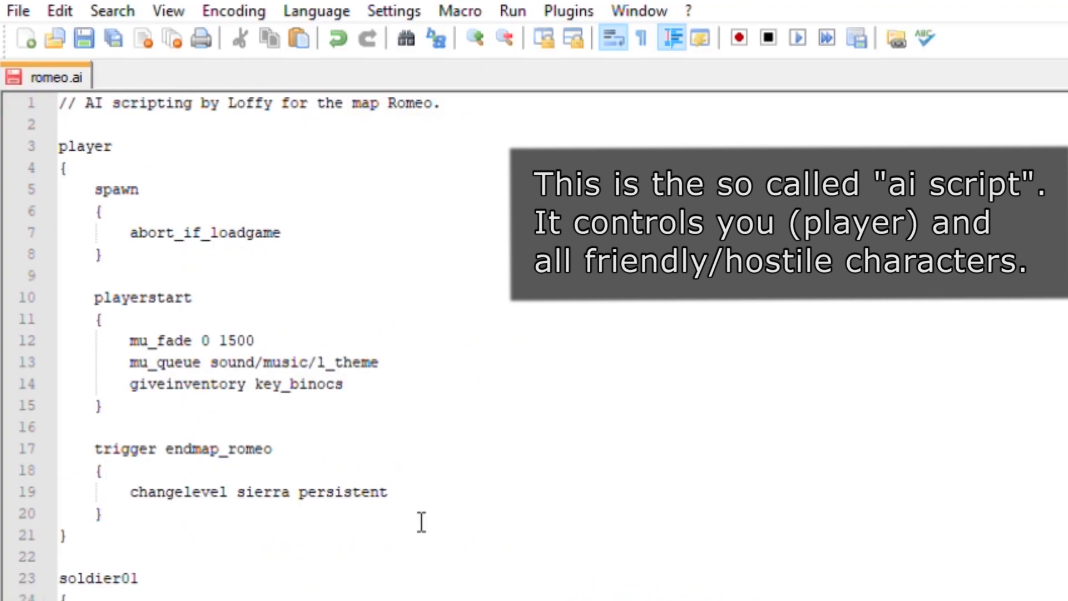
pyautogui.click(182, 573)
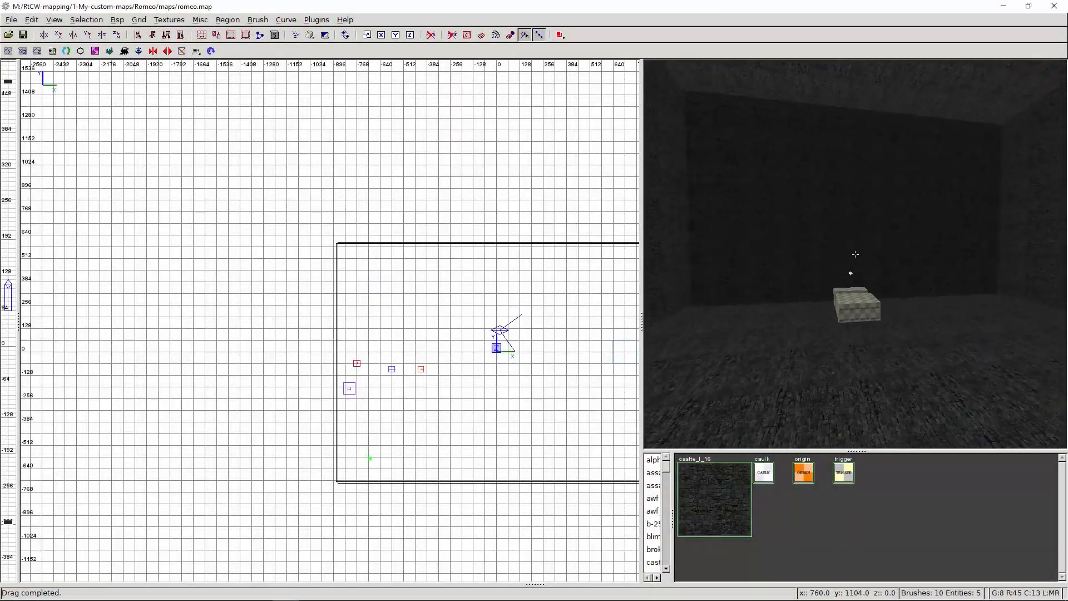
# - In the map editor, draw a stone-textured pillar about 248 by 64 units beside the trigger boxes and make it detail
pyautogui.scroll(-2, 412, 169)
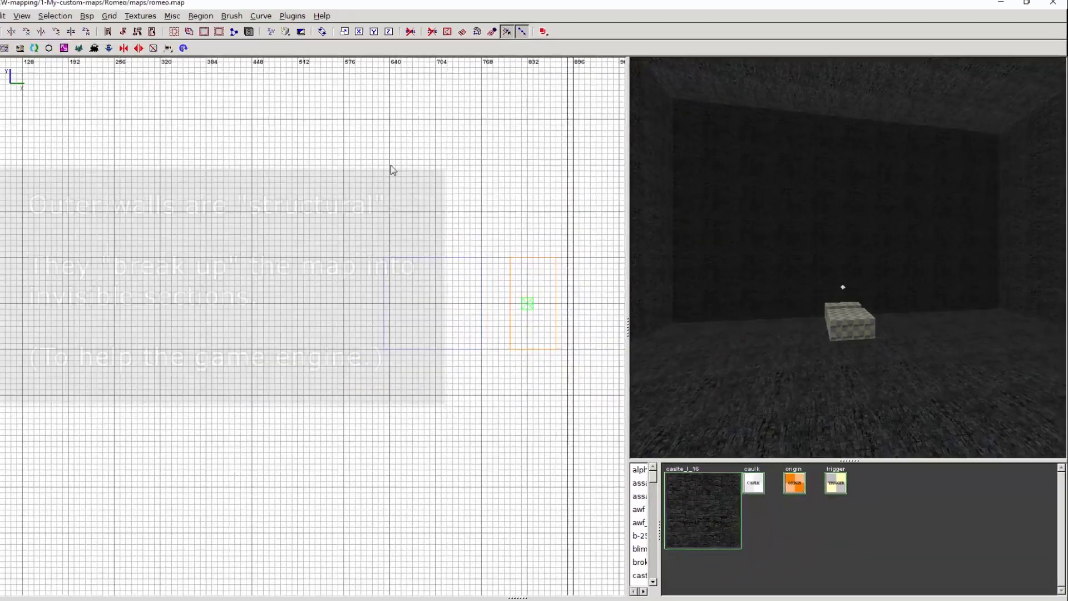
pyautogui.moveTo(411, 165); pyautogui.dragTo(583, 214)
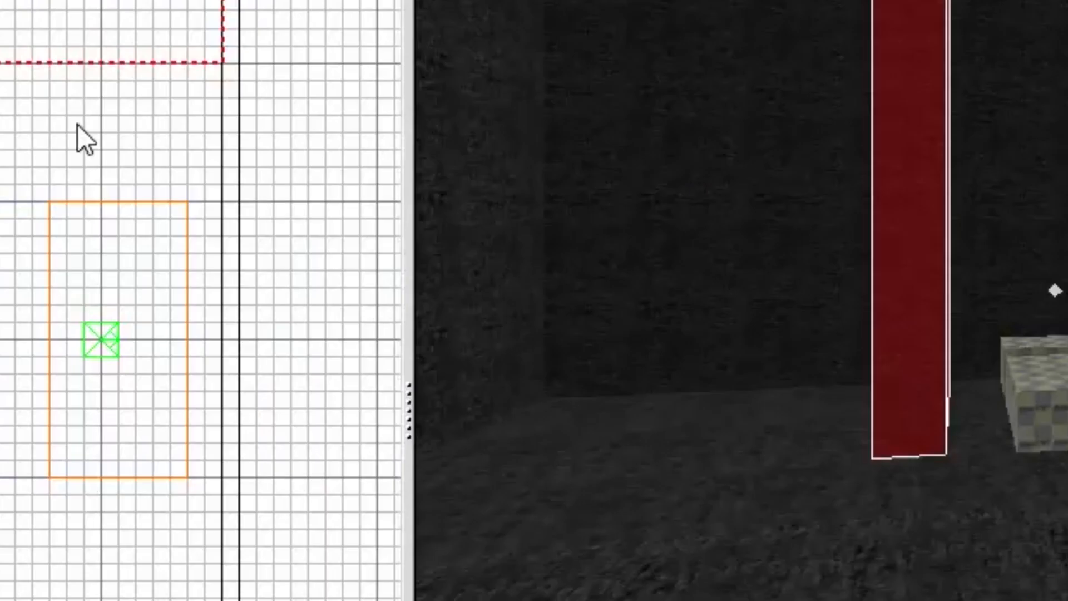
pyautogui.rightClick(536, 229)
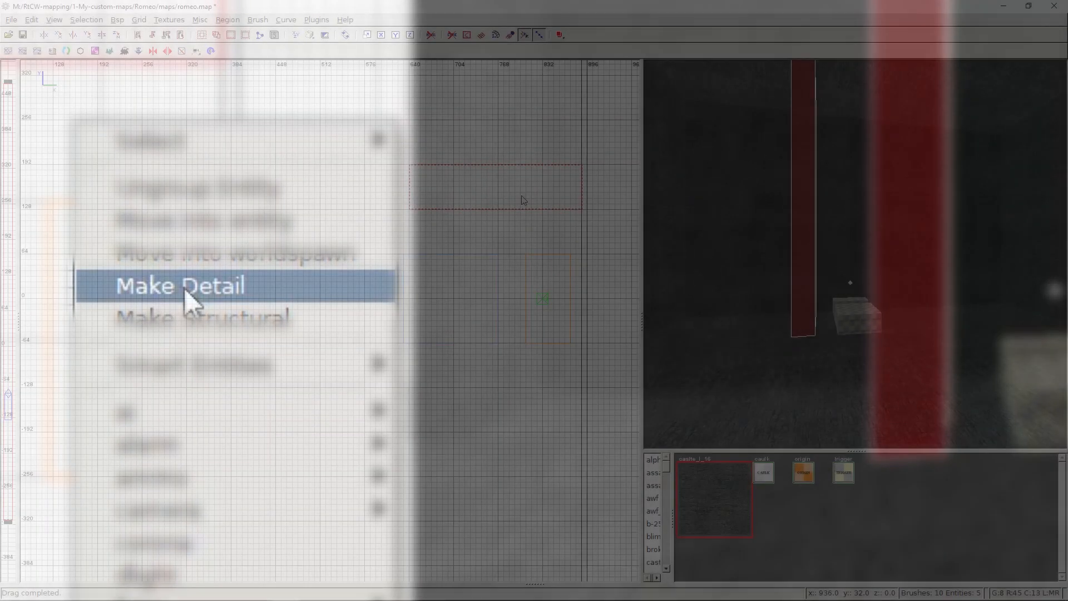
pyautogui.click(185, 288)
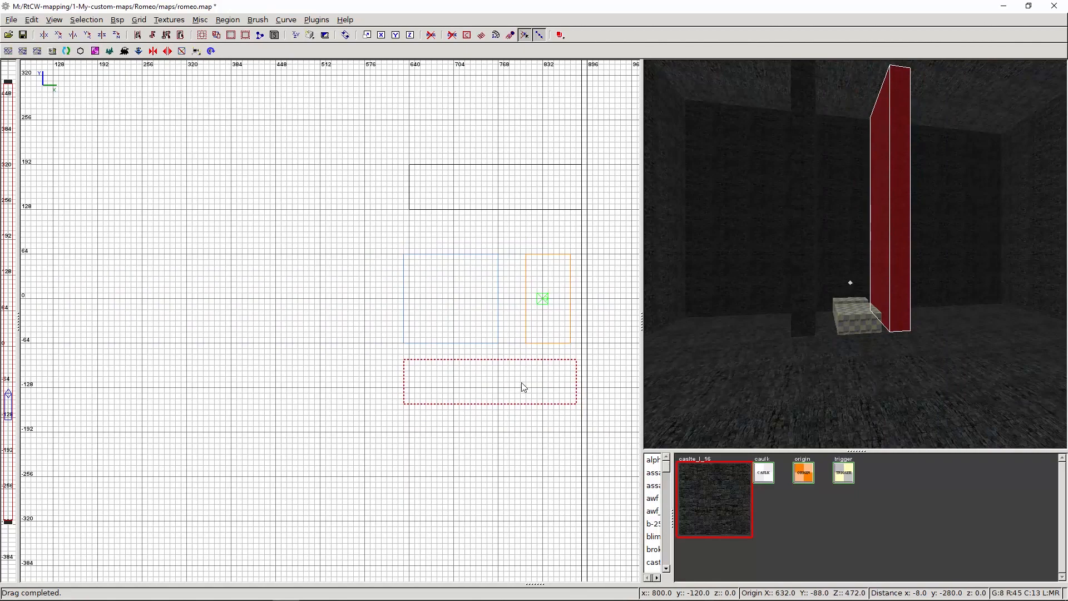
# - Duplicate the pillar to the opposite side of the trigger boxes and place a rotated, about 32-unit-thick copy against the room's lower wall
pyautogui.scroll(-4, 450, 261)
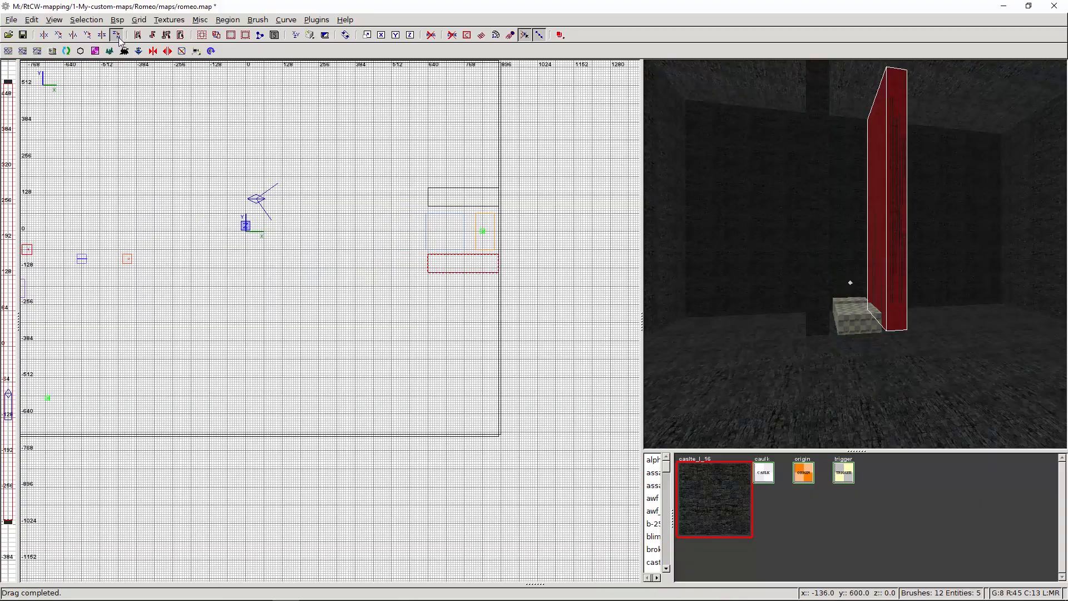
pyautogui.click(490, 194)
pyautogui.moveTo(473, 273)
pyautogui.mouseDown()
pyautogui.moveTo(400, 406)
pyautogui.moveTo(432, 404)
pyautogui.mouseUp()
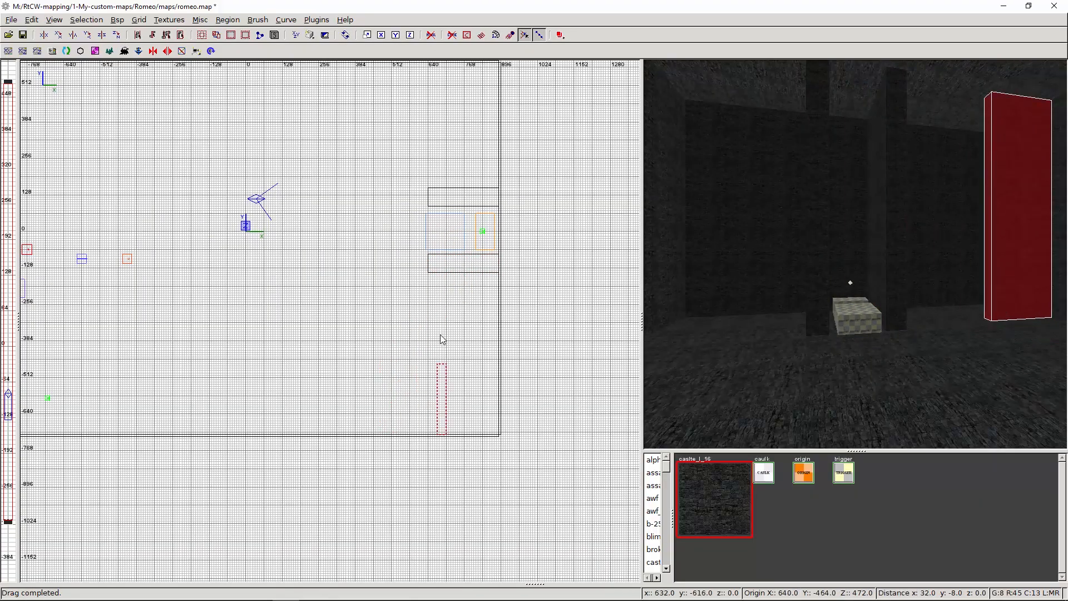
pyautogui.press('Escape')
# - Duplicate the ai_soldier entity and place the copy beside the original soldier
pyautogui.rightClick(855, 254)
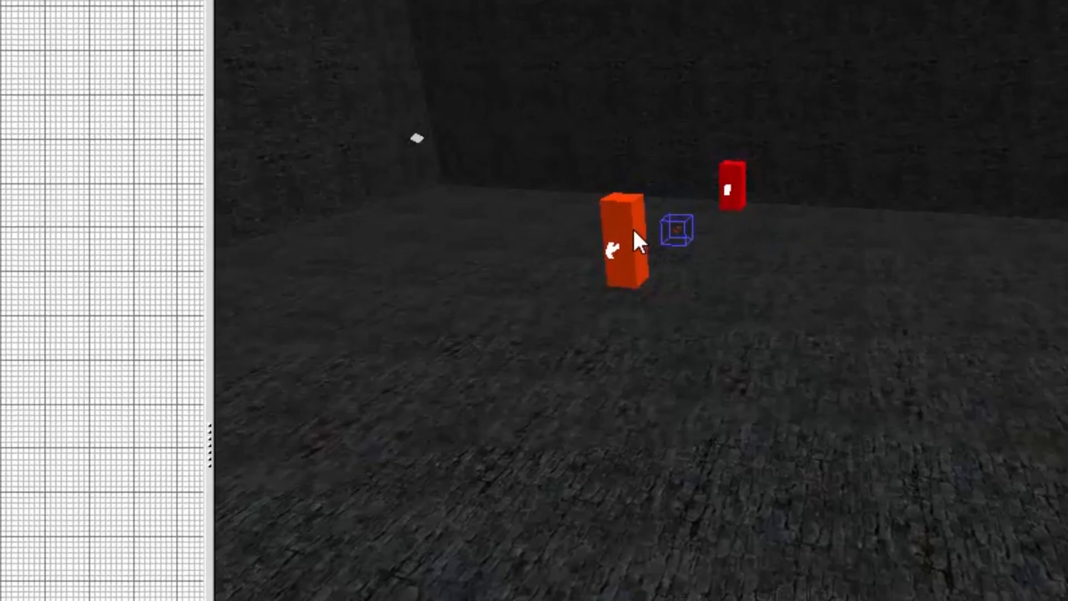
pyautogui.press('space')
pyautogui.press('Escape')
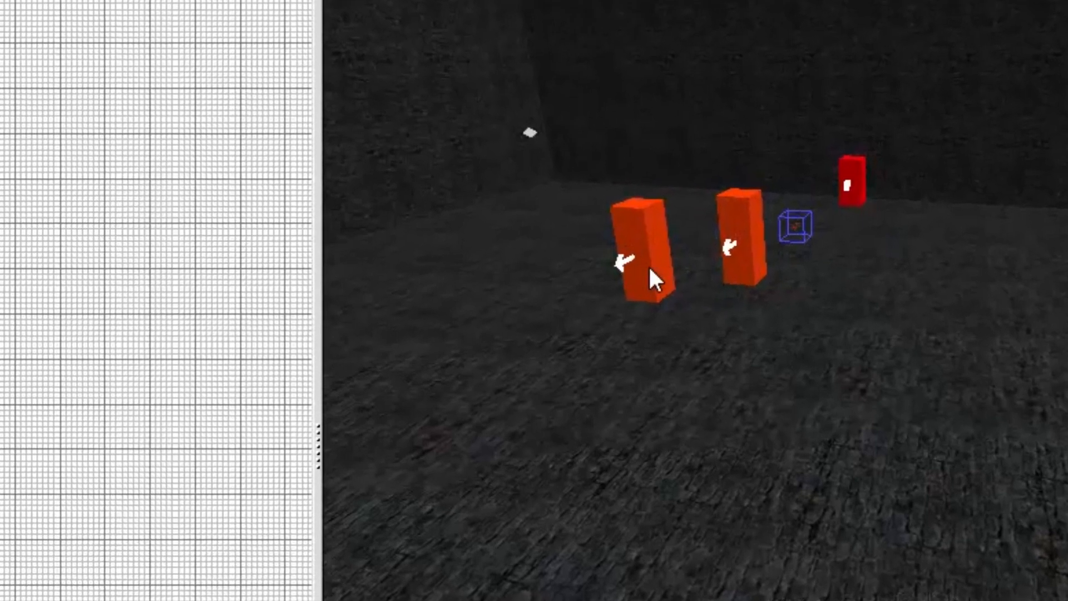
# - Set the copied soldier's ainame key to soldier02
pyautogui.keyDown('shift'); pyautogui.click(531, 268); pyautogui.keyUp('shift')
pyautogui.press('n')
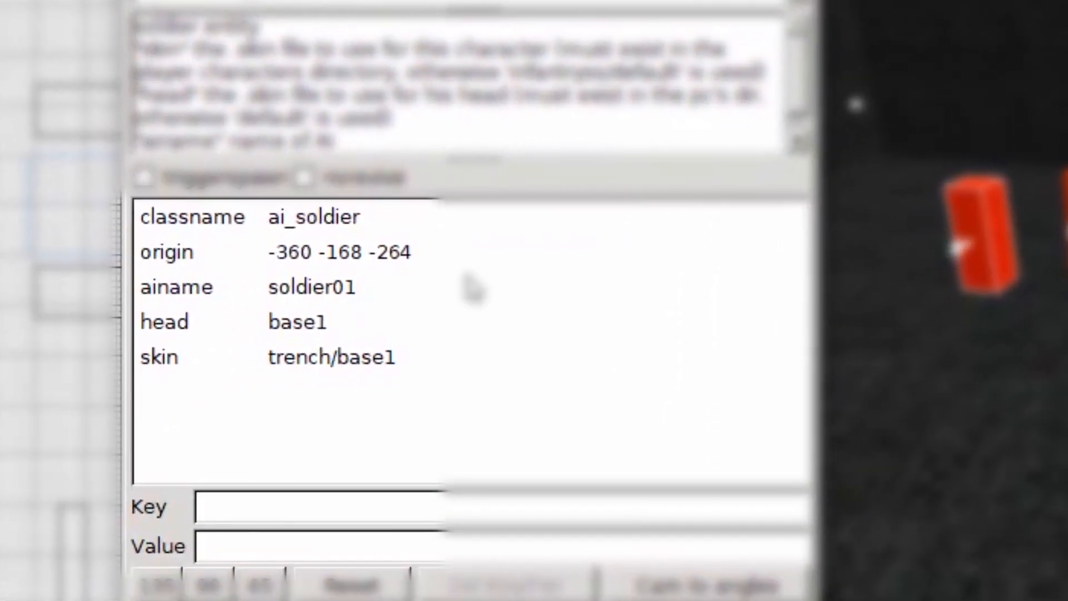
pyautogui.click(320, 451)
pyautogui.click(321, 523)
pyautogui.press('BackSpace')
pyautogui.write('2')
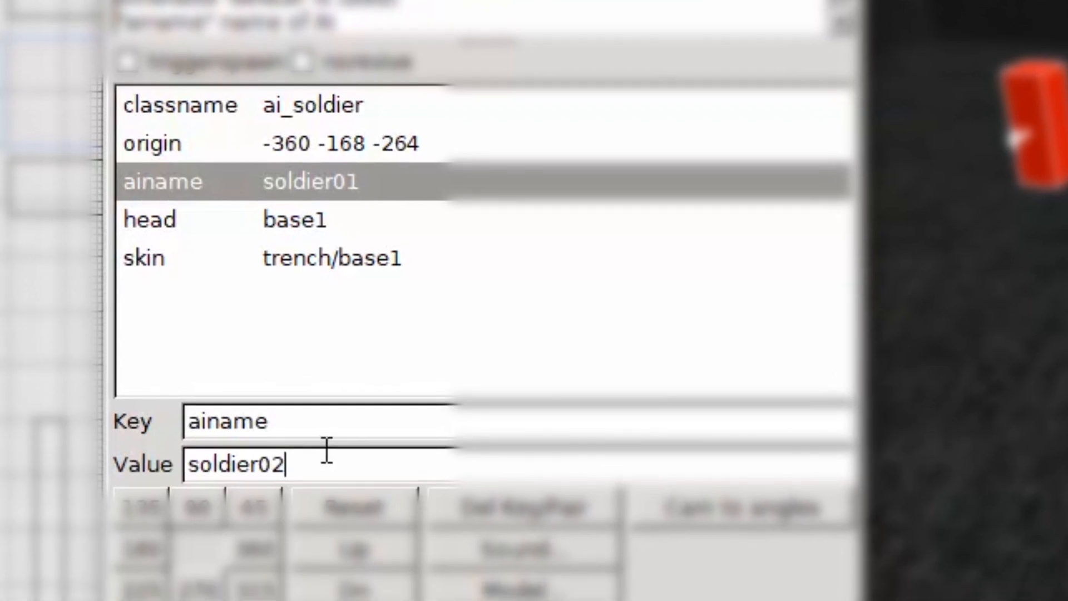
pyautogui.press('Return')
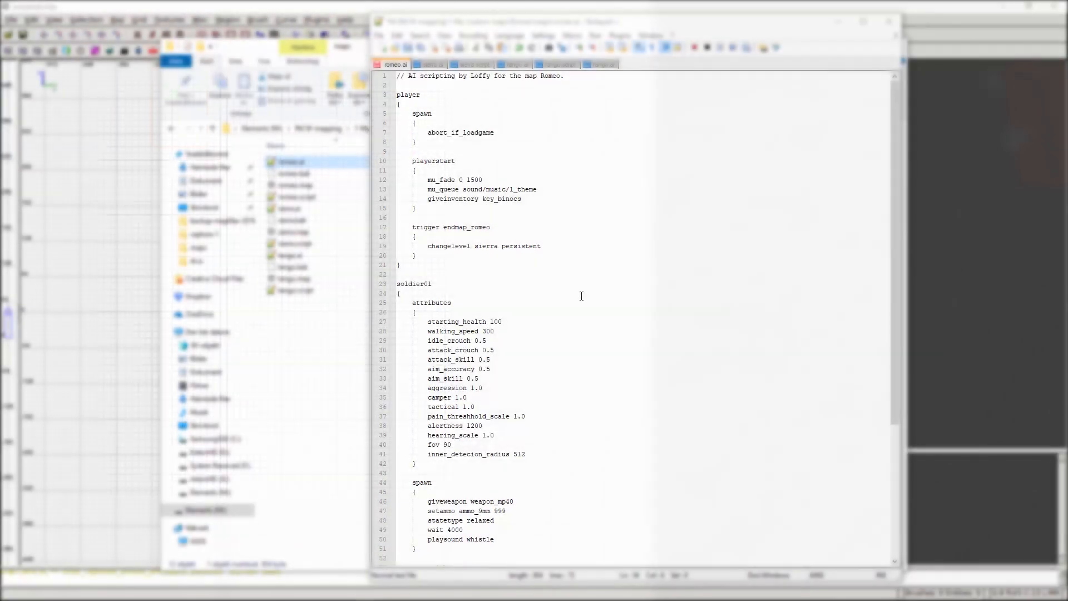
# - In Notepad++, copy the whole soldier01 block of romeo.ai and paste it below the original block
pyautogui.scroll(-4, 580, 295)
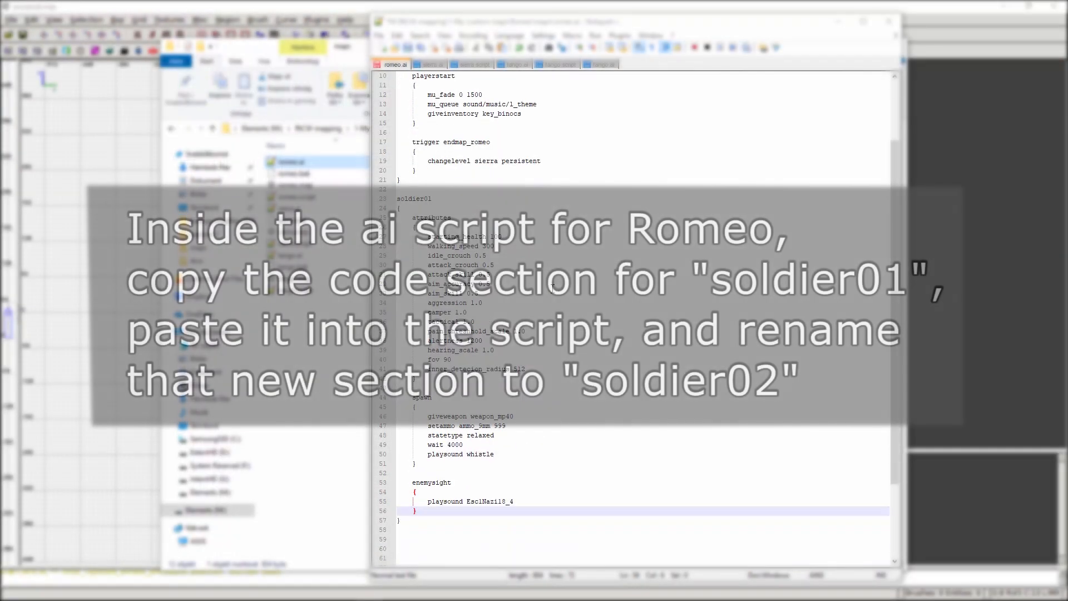
pyautogui.click(426, 518)
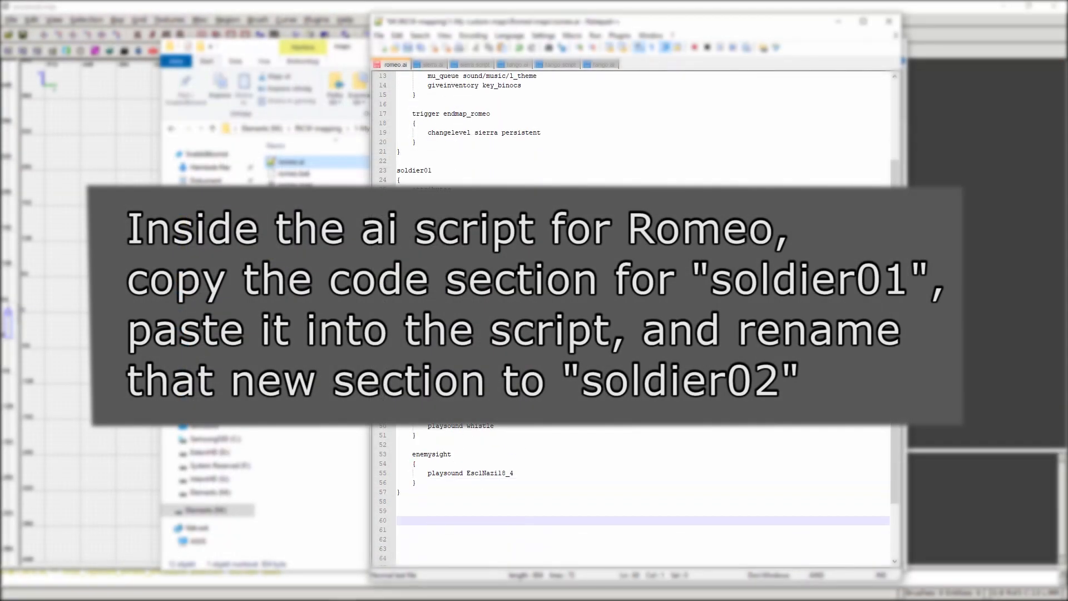
pyautogui.scroll(4, 640, 317)
pyautogui.scroll(-5, 612, 329)
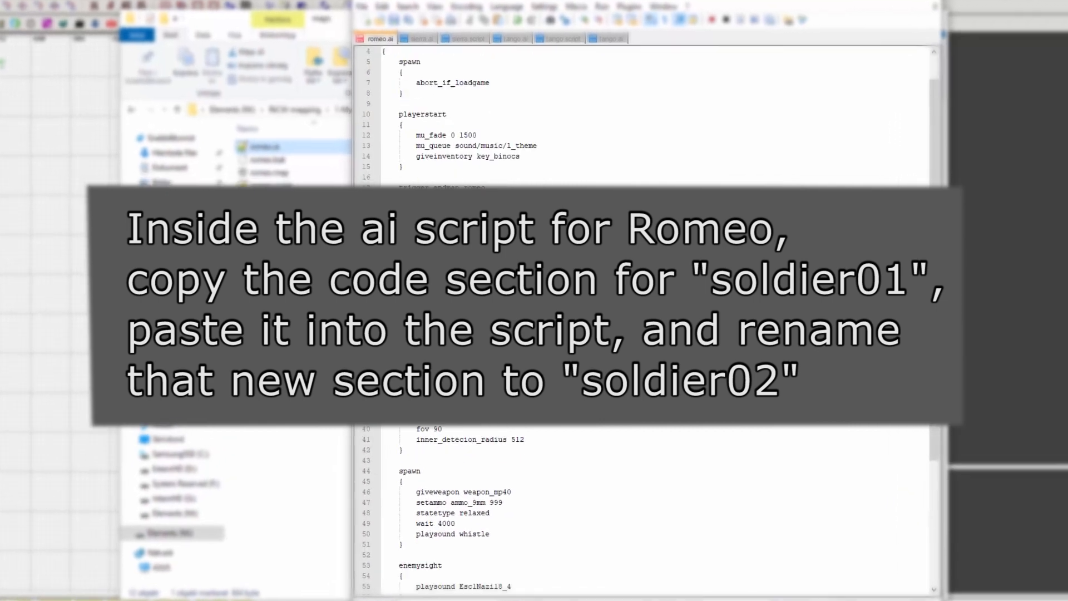
pyautogui.moveTo(402, 465); pyautogui.dragTo(385, 445)
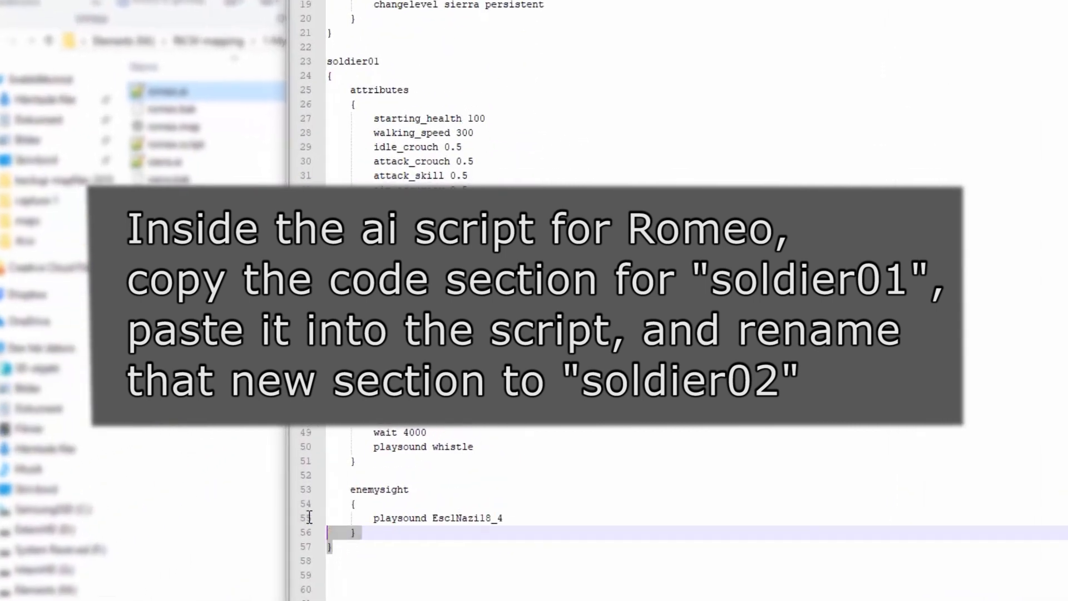
pyautogui.moveTo(309, 517); pyautogui.dragTo(307, 66)
pyautogui.hotkey('ctrl', 'c')
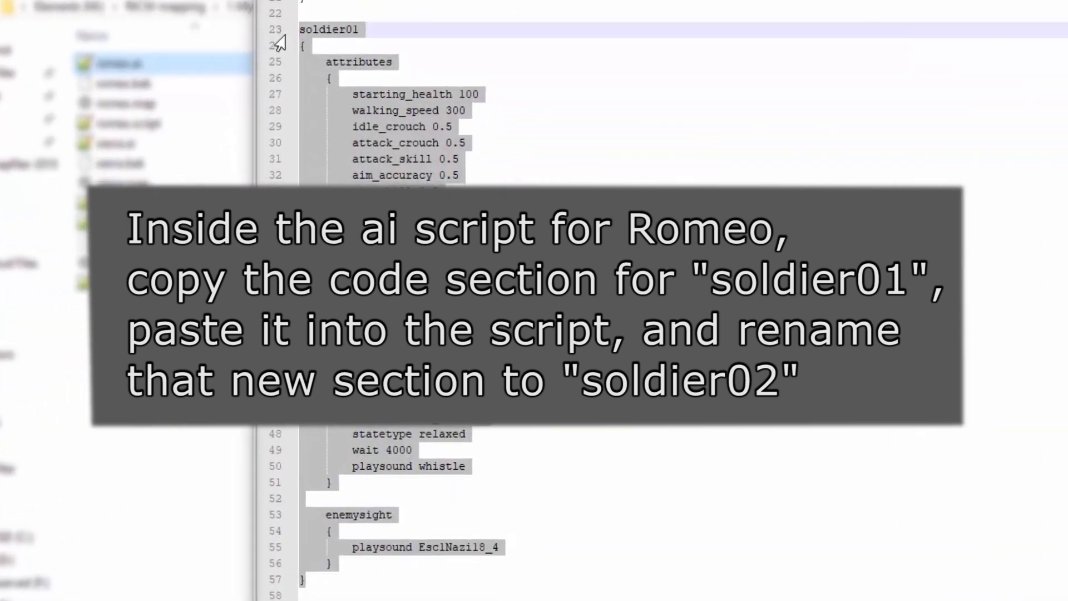
pyautogui.click(328, 599)
pyautogui.hotkey('ctrl', 'v')
pyautogui.scroll(-2, 503, 504)
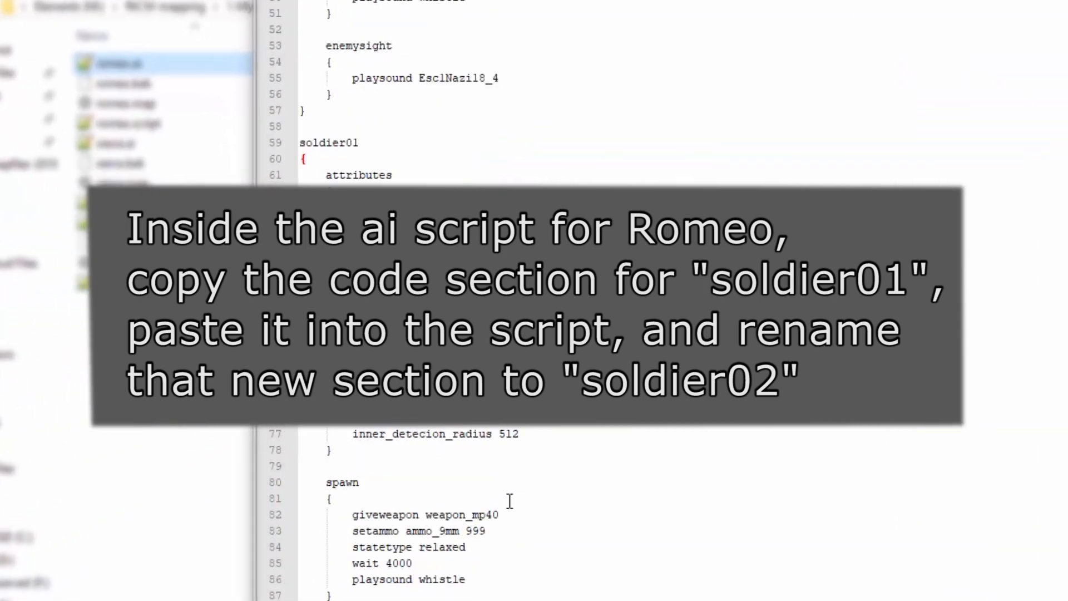
# - Rename the pasted script block to soldier02
pyautogui.click(425, 94)
pyautogui.press('BackSpace')
pyautogui.click(455, 78)
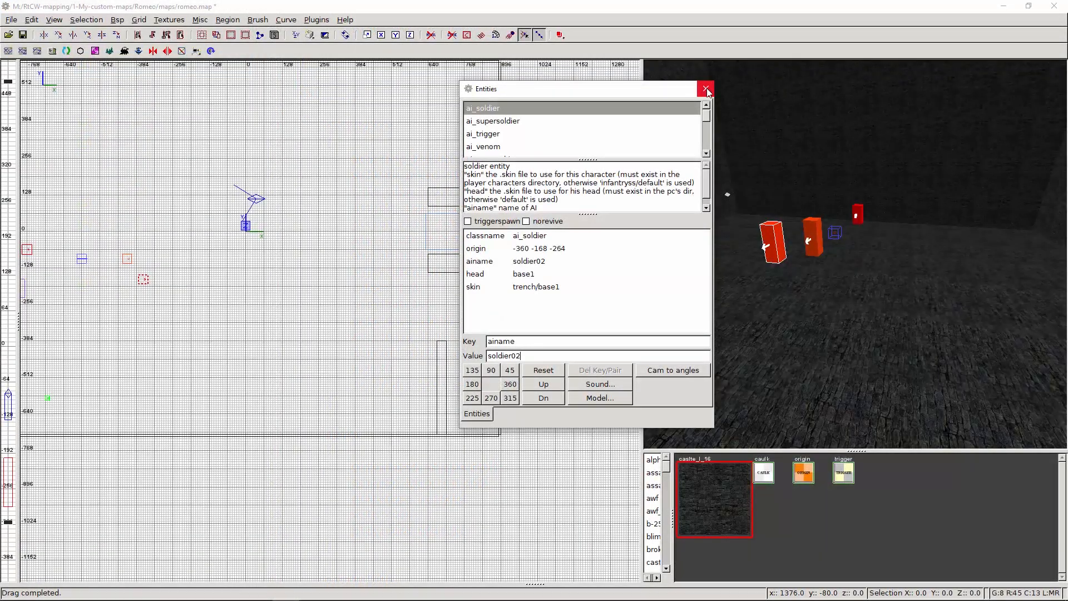
# - In the map editor, close the entity properties and move the second soldier behind the thin partition near the room's corner
pyautogui.click(706, 90)
pyautogui.rightClick(778, 184)
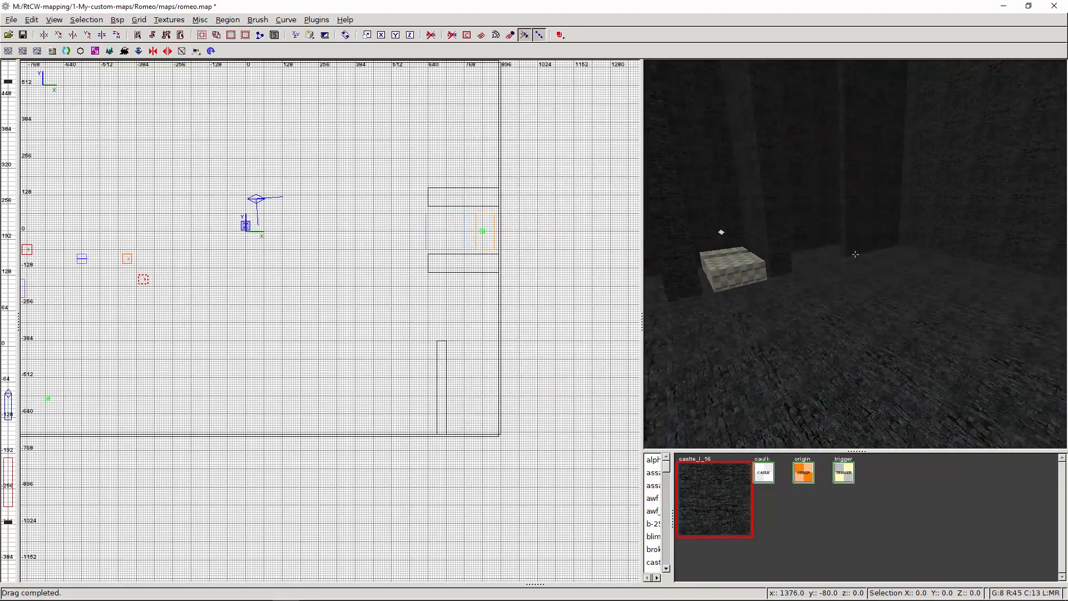
pyautogui.rightClick(778, 183)
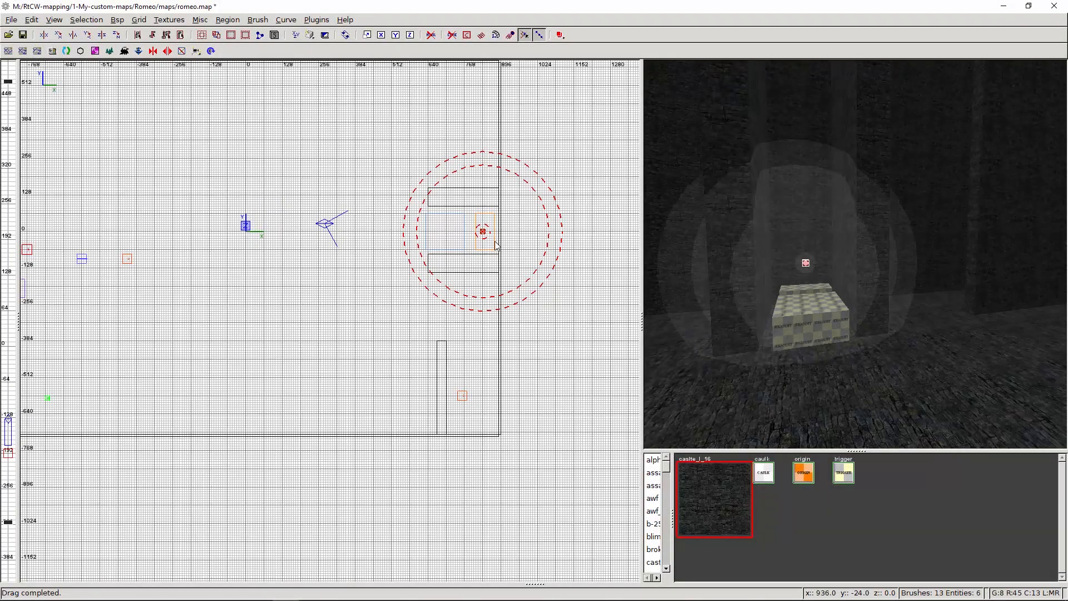
# - Duplicate the light above the trigger boxes and place the copy beside the second soldier
pyautogui.press('space')
pyautogui.moveTo(485, 233); pyautogui.dragTo(477, 391)
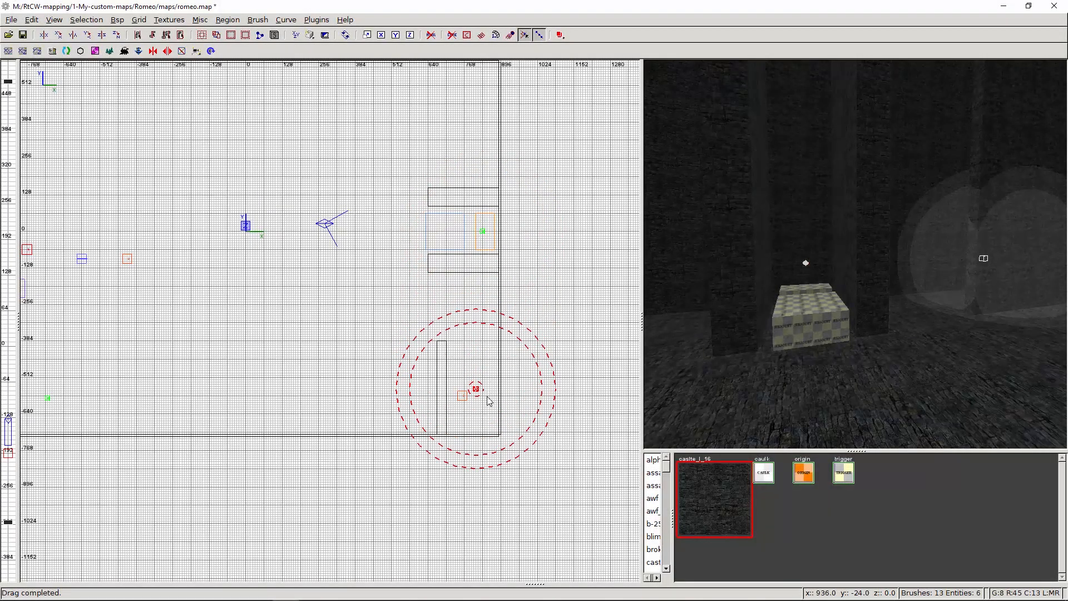
pyautogui.press('Escape')
# - Move the thin partition and the soldier behind it about 120 units along negative X, away from the copied light
pyautogui.rightClick(778, 278)
pyautogui.press('Up')
pyautogui.press('Up')
pyautogui.rightClick(854, 254)
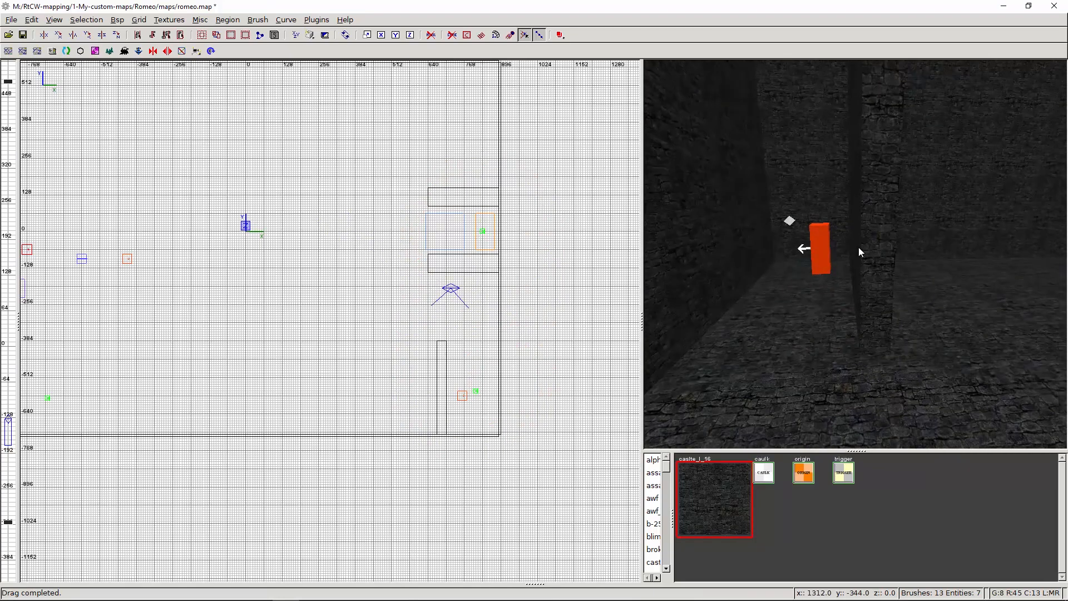
pyautogui.moveTo(441, 373); pyautogui.dragTo(407, 372)
pyautogui.press('Escape')
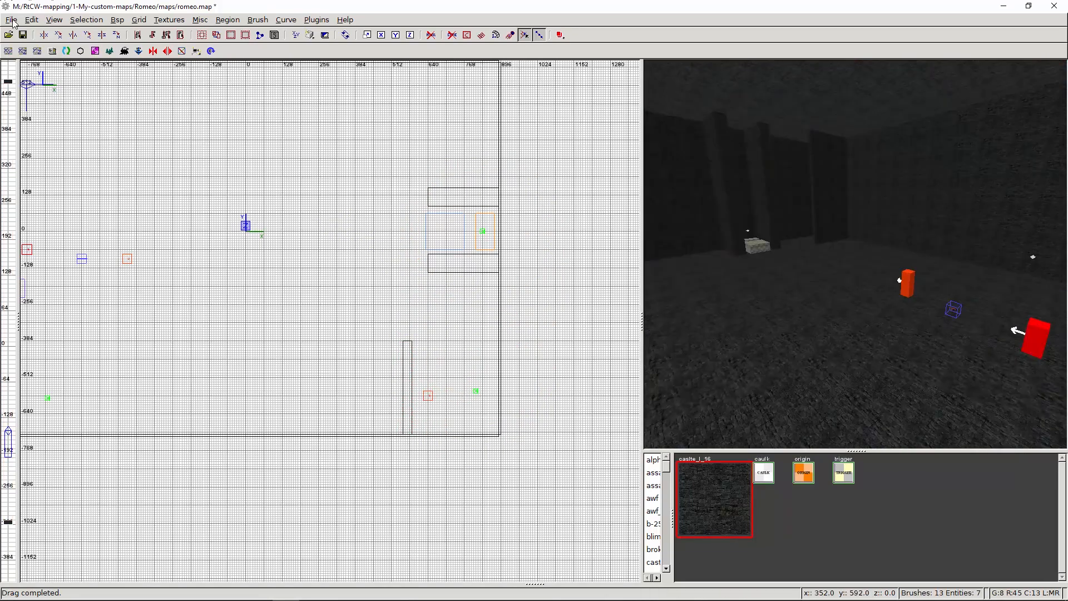
# - Save the romeo map, and save a copy of it as sierra.map in the same maps folder
pyautogui.click(12, 21)
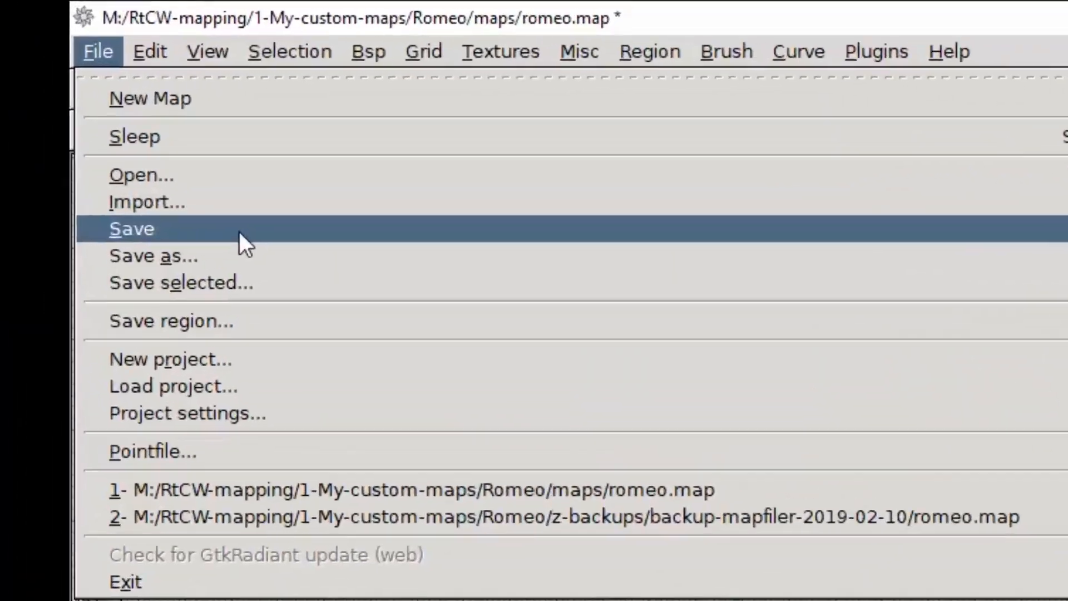
pyautogui.click(241, 233)
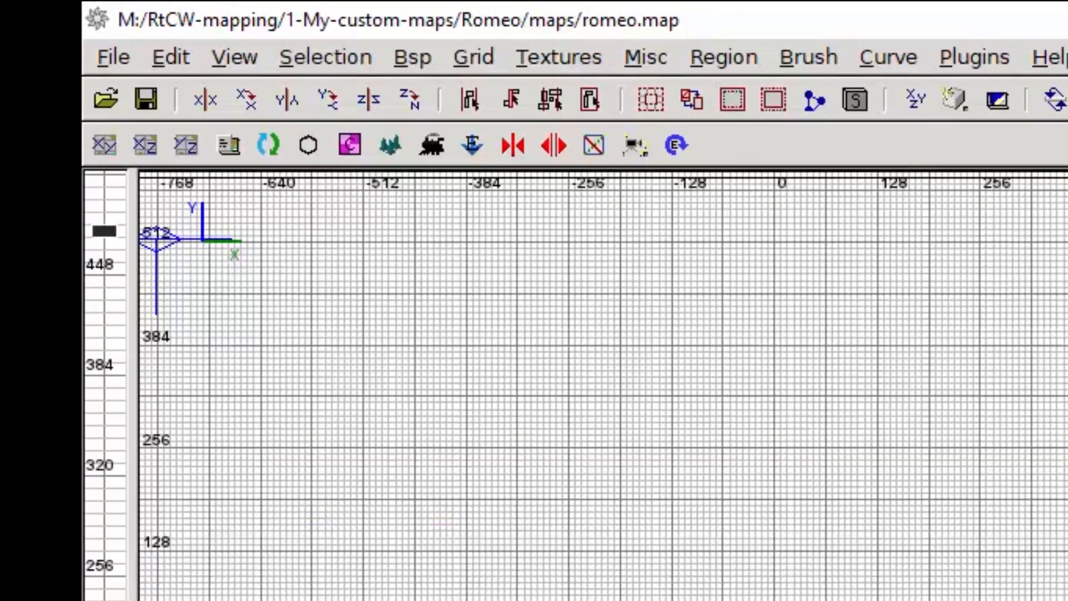
pyautogui.click(124, 65)
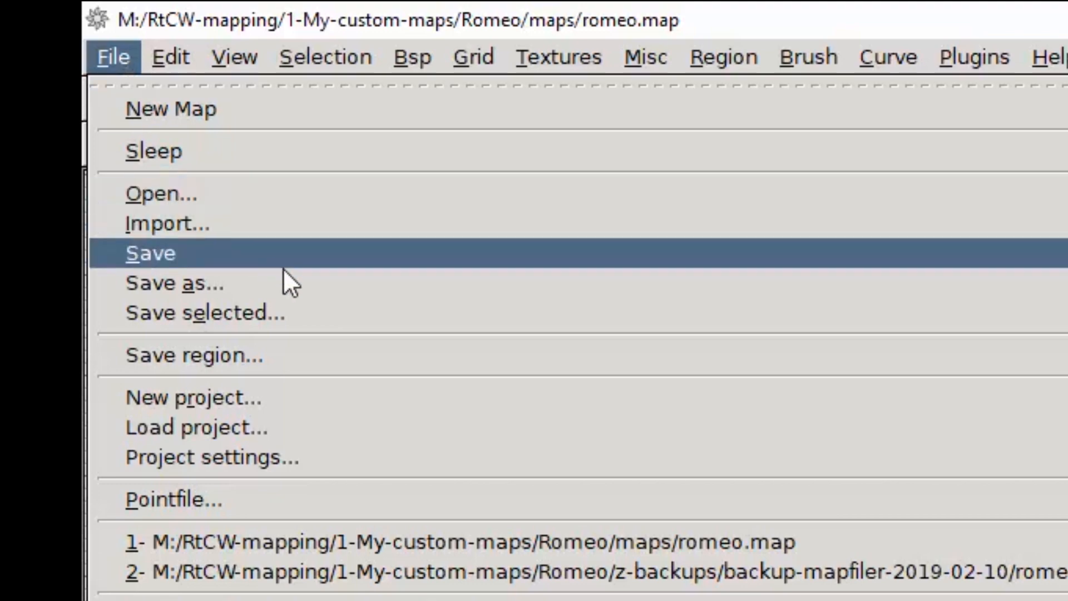
pyautogui.click(304, 285)
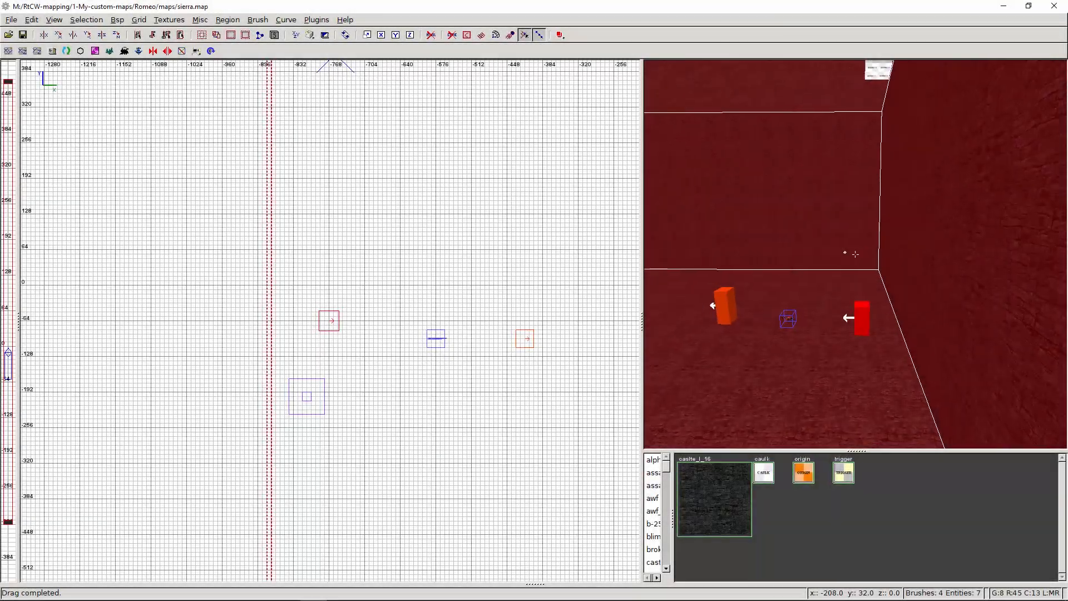
# - Retexture the selected room and detail walls with xconcrete_c54a from xlab_wall, and increase its horizontal and vertical scale by one increment each
pyautogui.moveTo(855, 254); pyautogui.dragTo(854, 258, button='right')
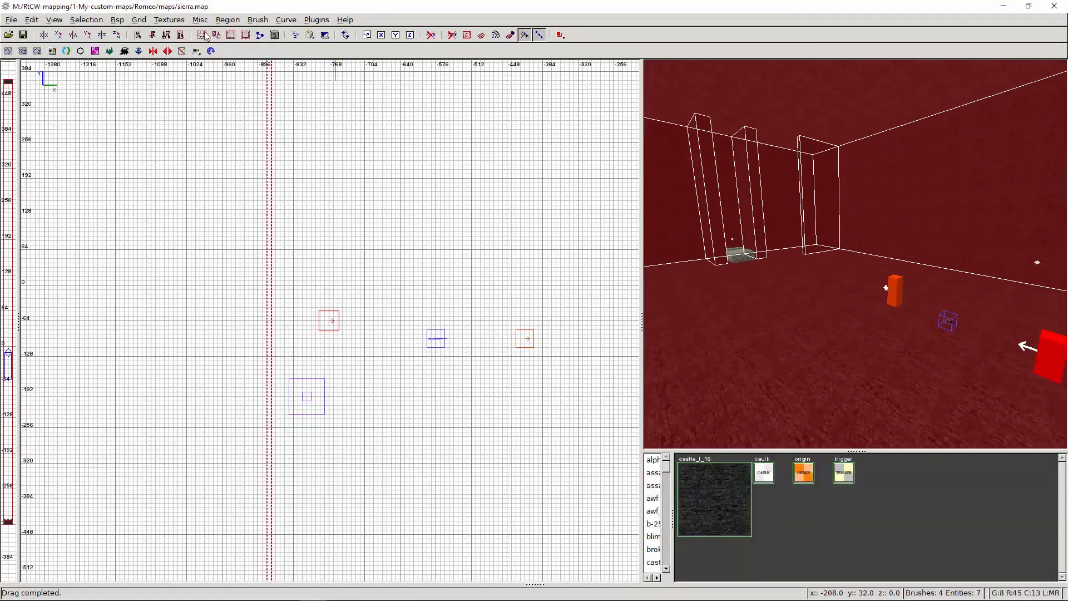
pyautogui.click(168, 20)
pyautogui.moveTo(308, 594)
pyautogui.moveTo(389, 594)
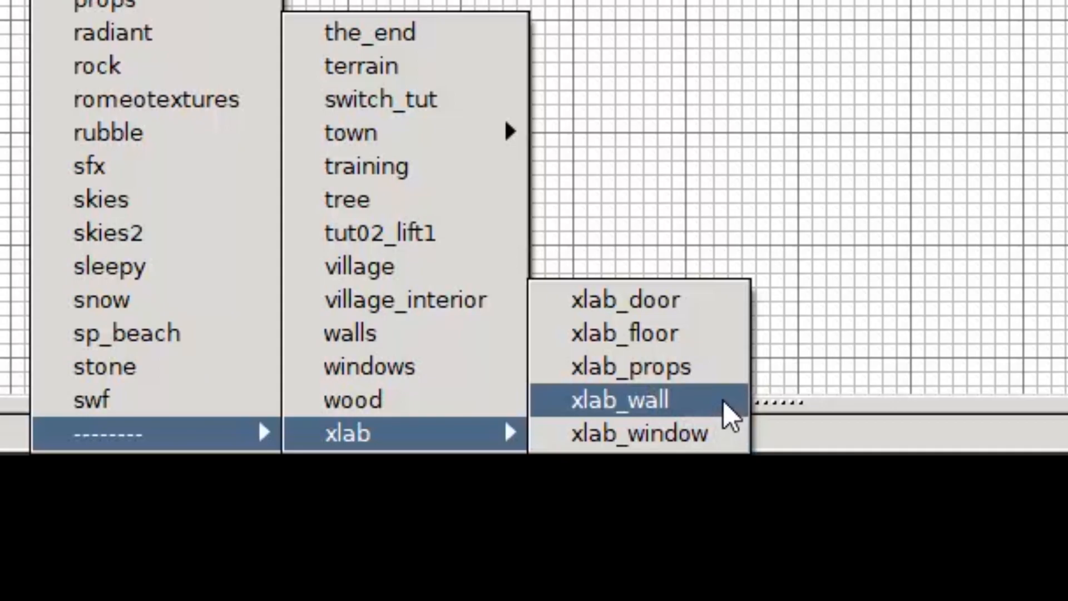
pyautogui.click(513, 583)
pyautogui.click(231, 307)
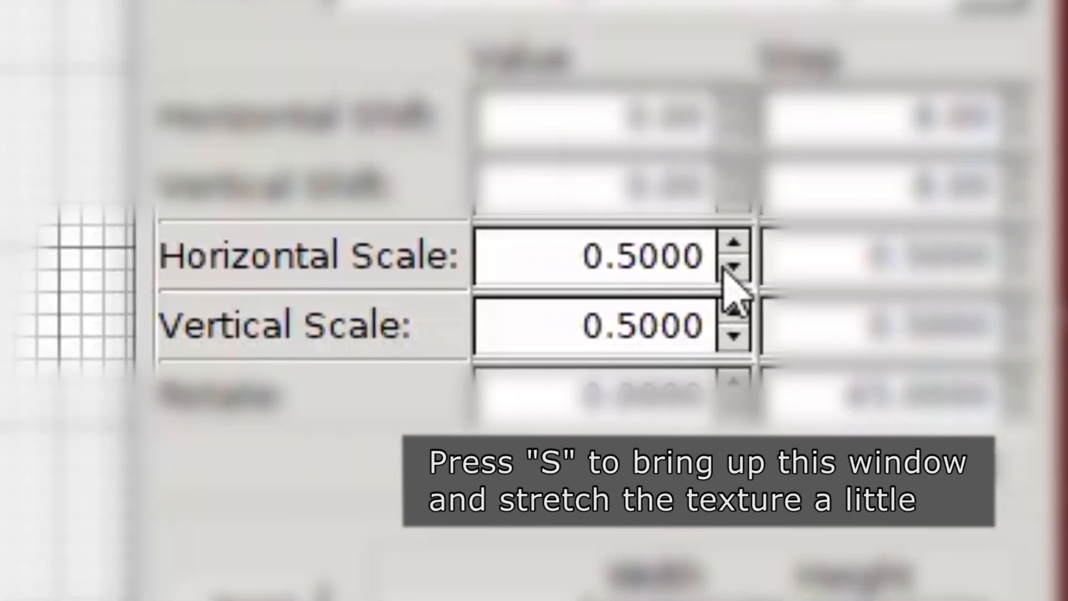
pyautogui.click(735, 244)
pyautogui.click(735, 315)
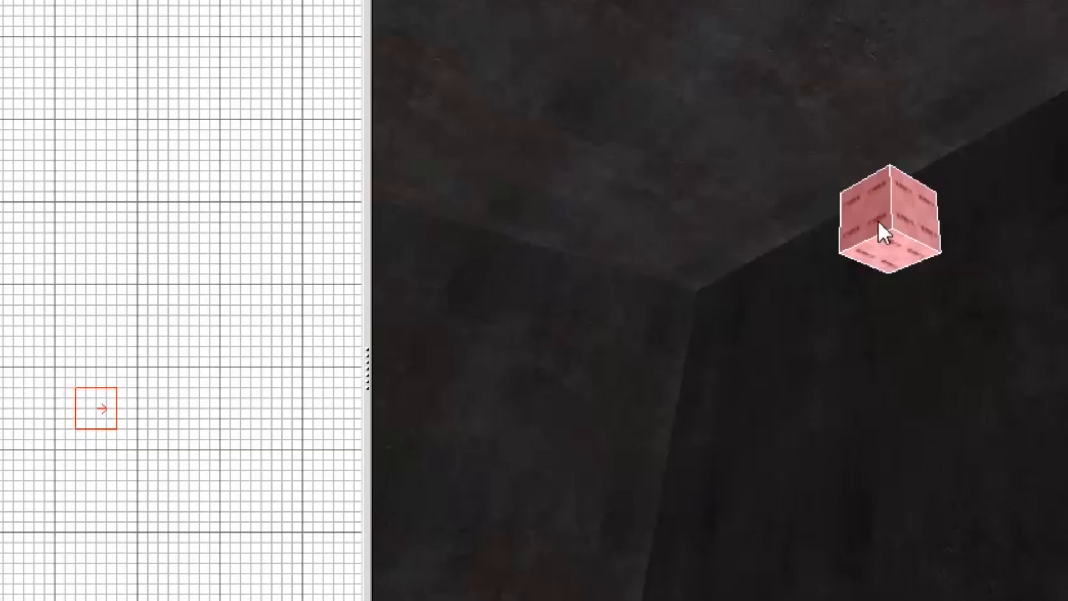
# - Change the scriptname of the script_mover cube near the ceiling to sierra_dummy
pyautogui.press('n')
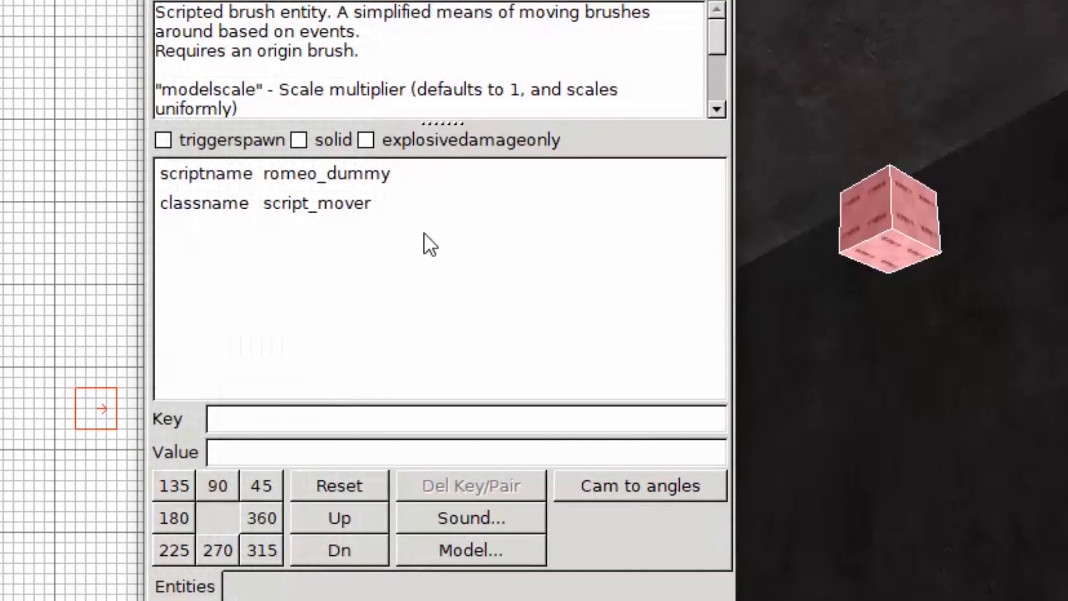
pyautogui.click(381, 174)
pyautogui.moveTo(265, 453); pyautogui.dragTo(158, 425)
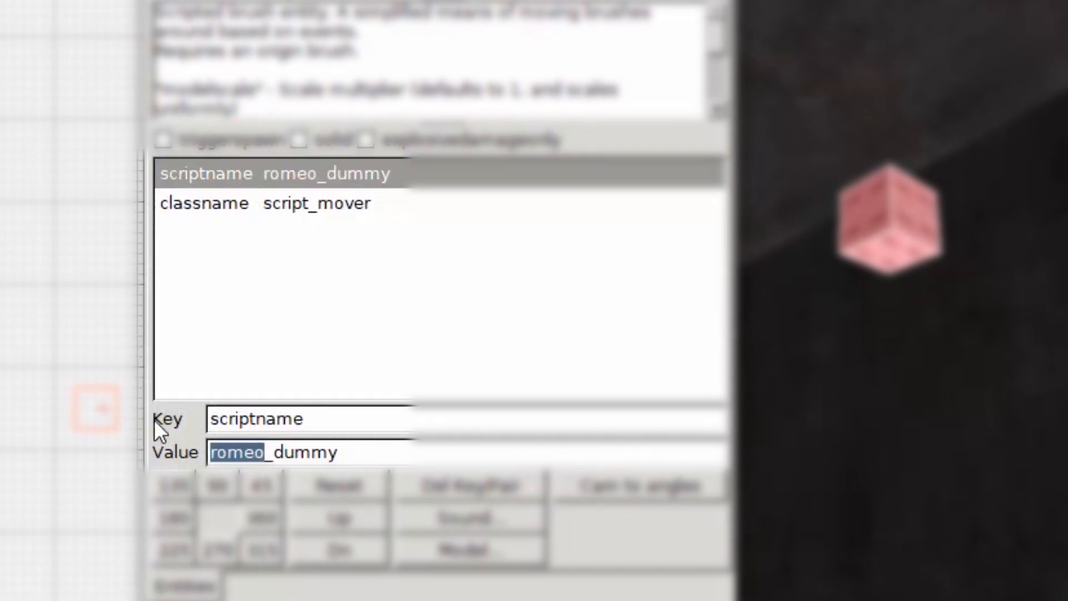
pyautogui.write('sierra')
pyautogui.press('End')
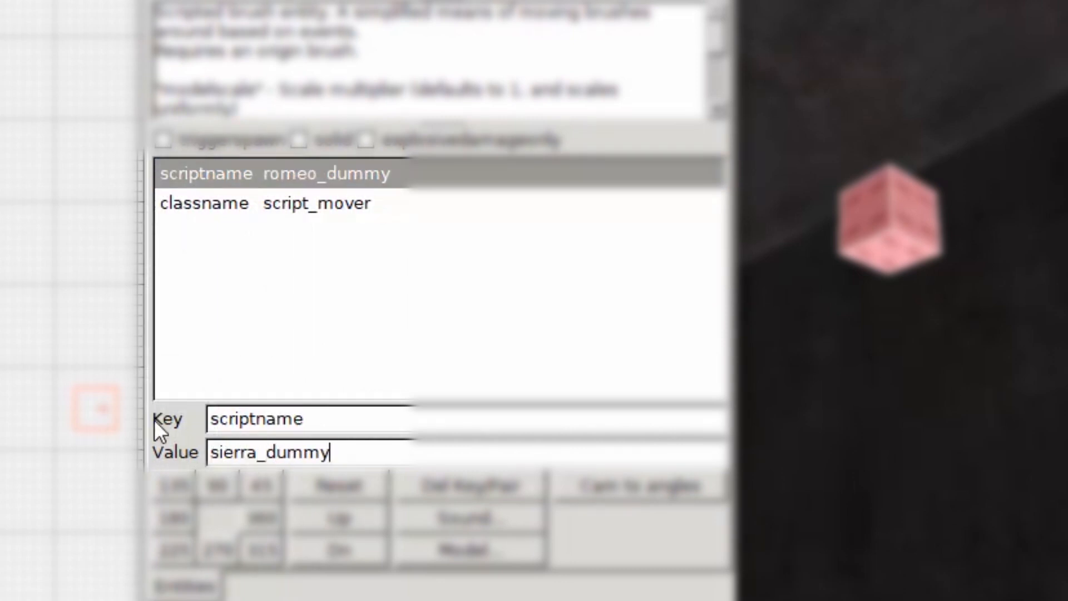
pyautogui.press('Return')
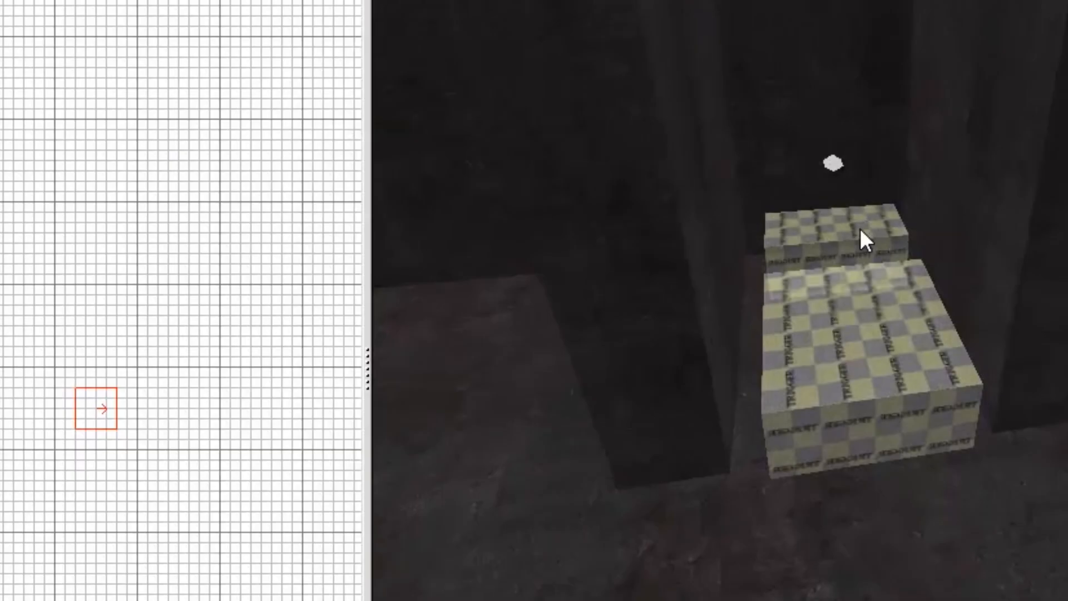
# - Change the target of the rear ai_trigger box, which ends the map, to endmap_sierra
pyautogui.keyDown('shift'); pyautogui.click(861, 233); pyautogui.keyUp('shift')
pyautogui.press('n')
pyautogui.click(337, 210)
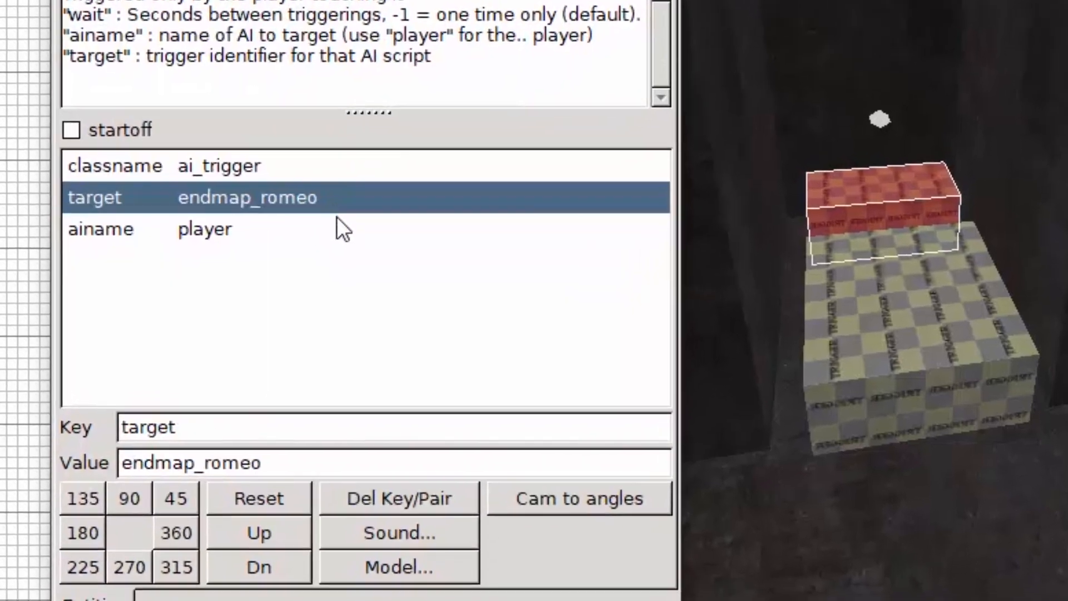
pyautogui.press('BackSpace')
pyautogui.press('BackSpace')
pyautogui.press('BackSpace')
pyautogui.press('BackSpace')
pyautogui.press('BackSpace')
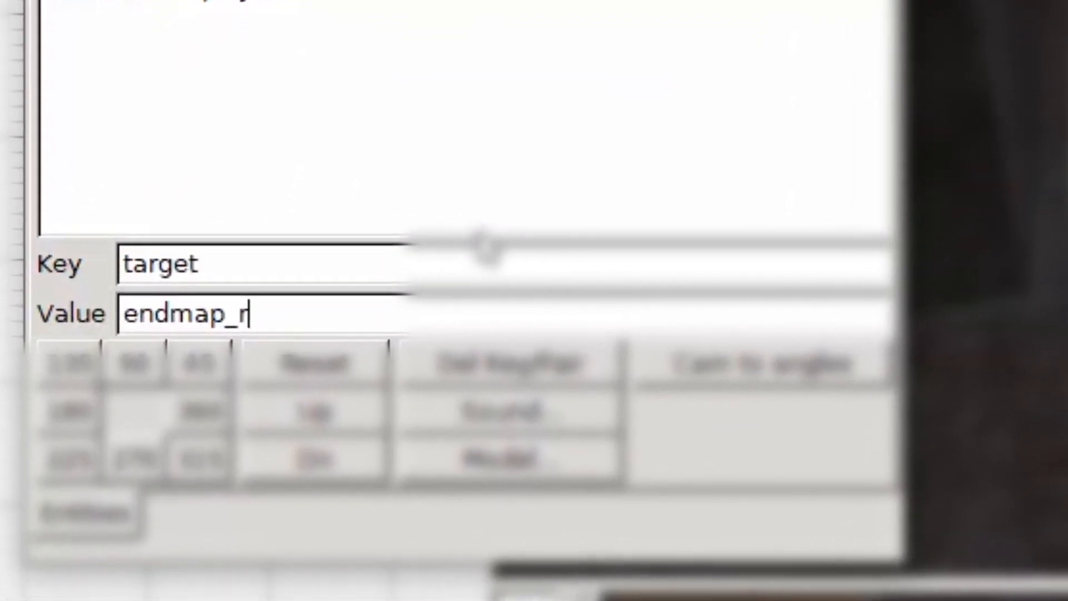
pyautogui.write('sierra')
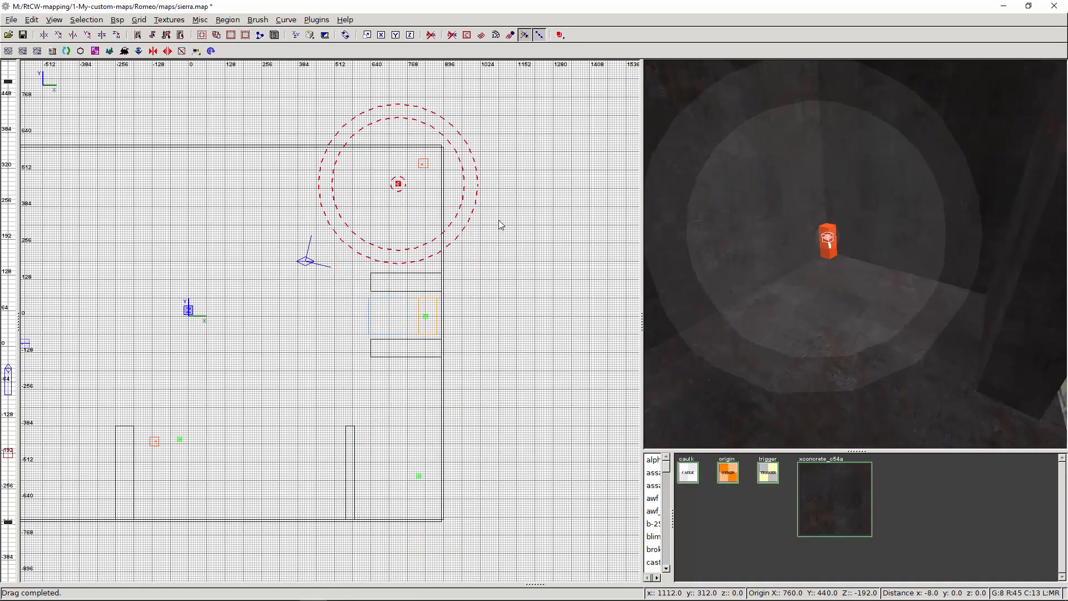
# - Deselect the light and shorten the new thick wall beside the corner soldier to about 210 units along Y
pyautogui.press('Escape')
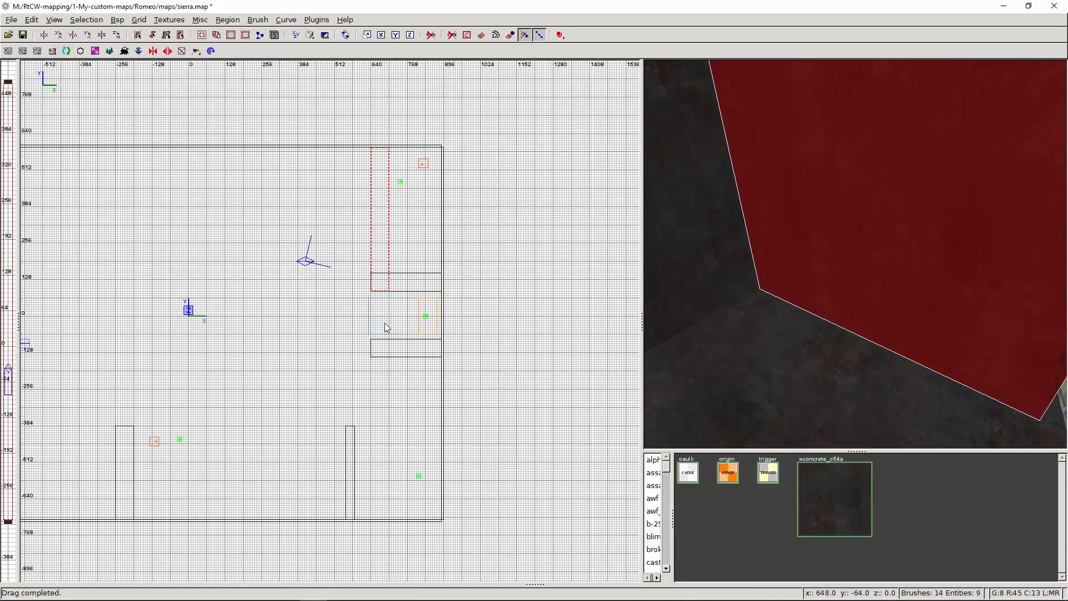
pyautogui.moveTo(385, 328); pyautogui.dragTo(385, 248)
pyautogui.press('Escape')
# - Save the changes to the sierra map
pyautogui.rightClick(856, 254)
pyautogui.press('Up')
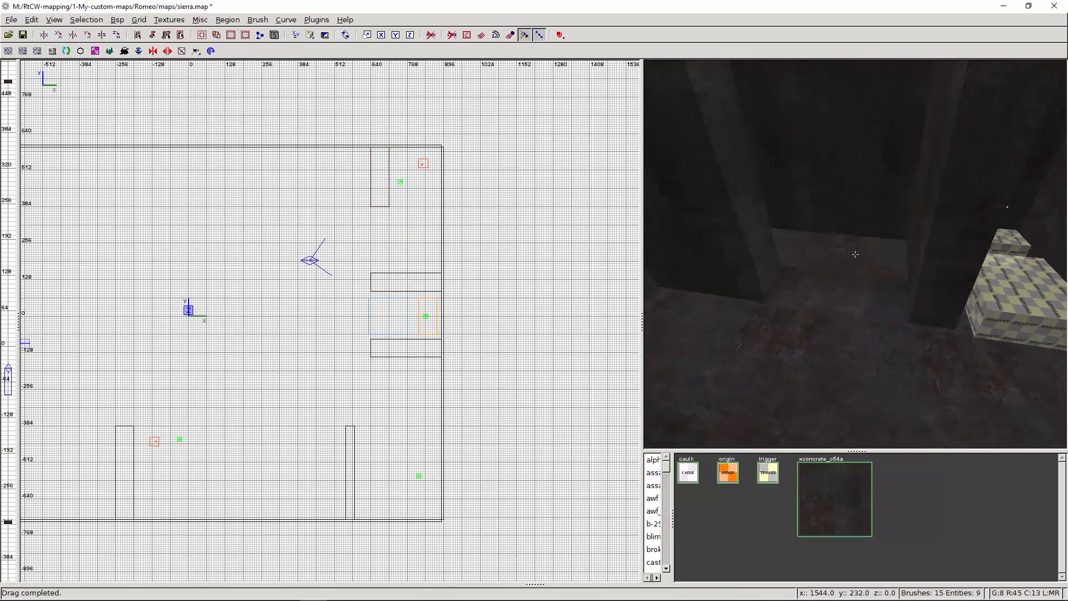
pyautogui.press('Up')
pyautogui.press('Down')
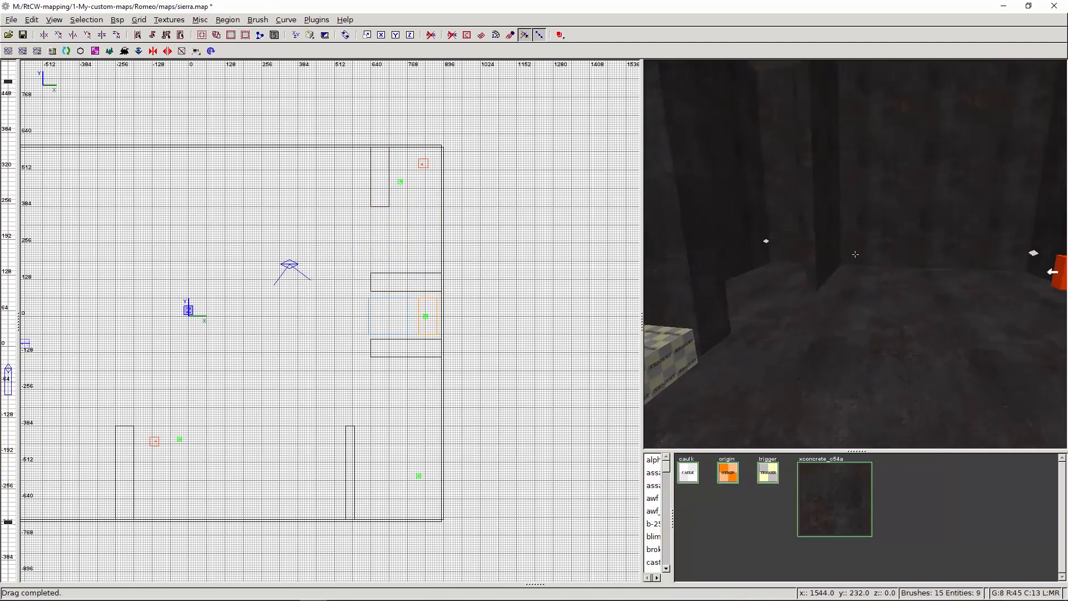
pyautogui.press('Up')
pyautogui.press('Down')
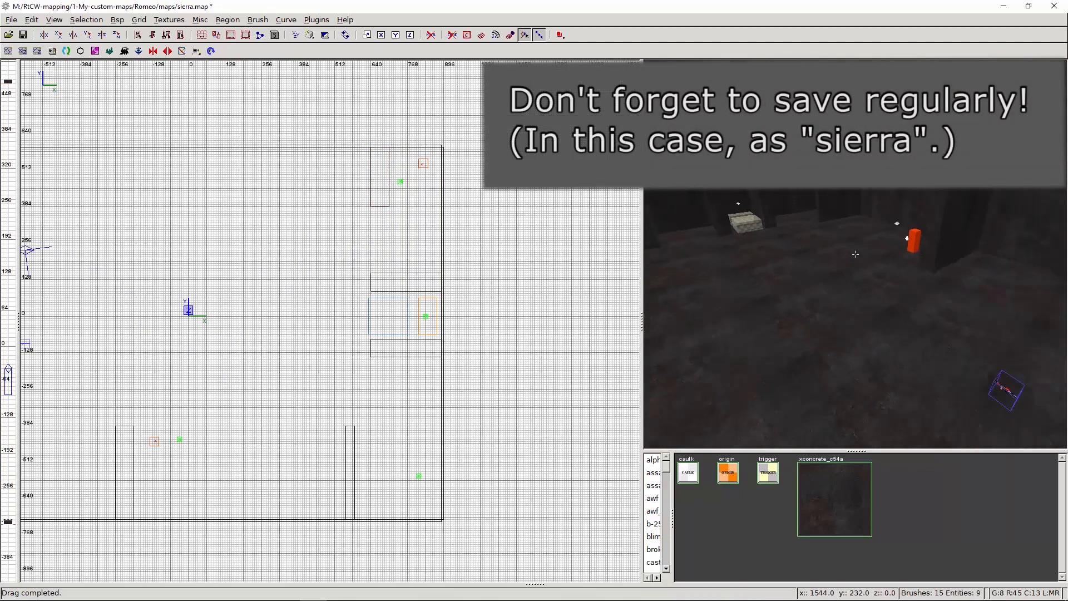
pyautogui.press('Down')
pyautogui.click(10, 23)
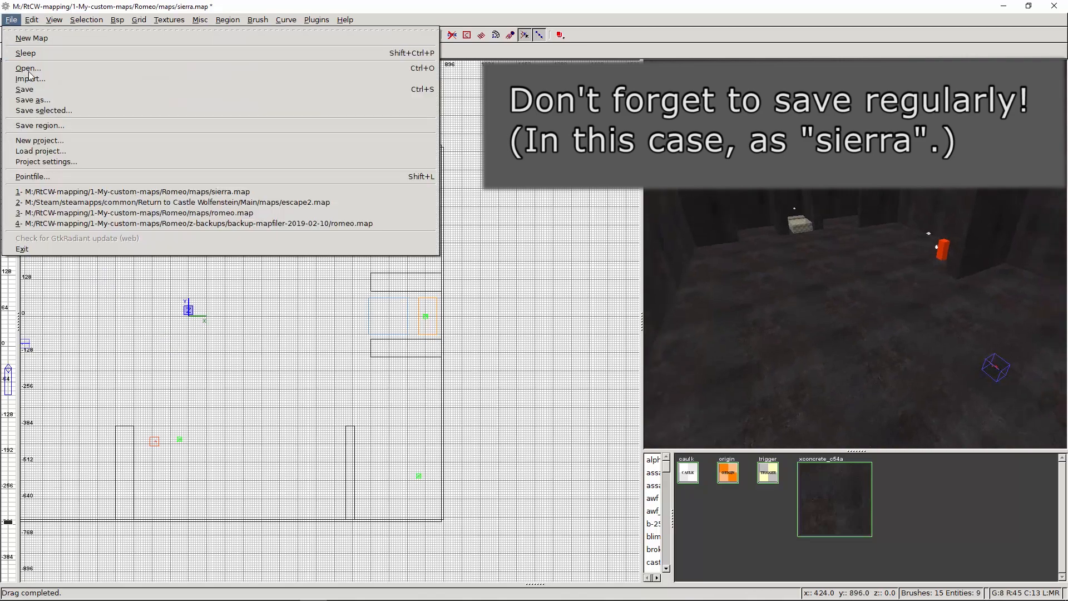
pyautogui.click(64, 93)
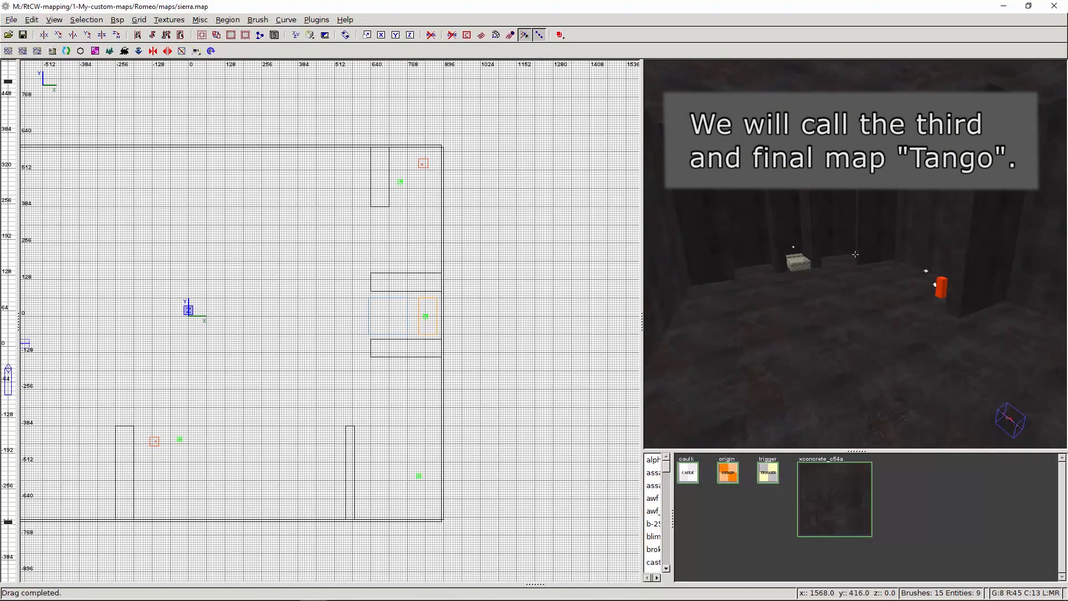
# - Save a copy of the sierra map as tango in the maps folder
pyautogui.click(12, 20)
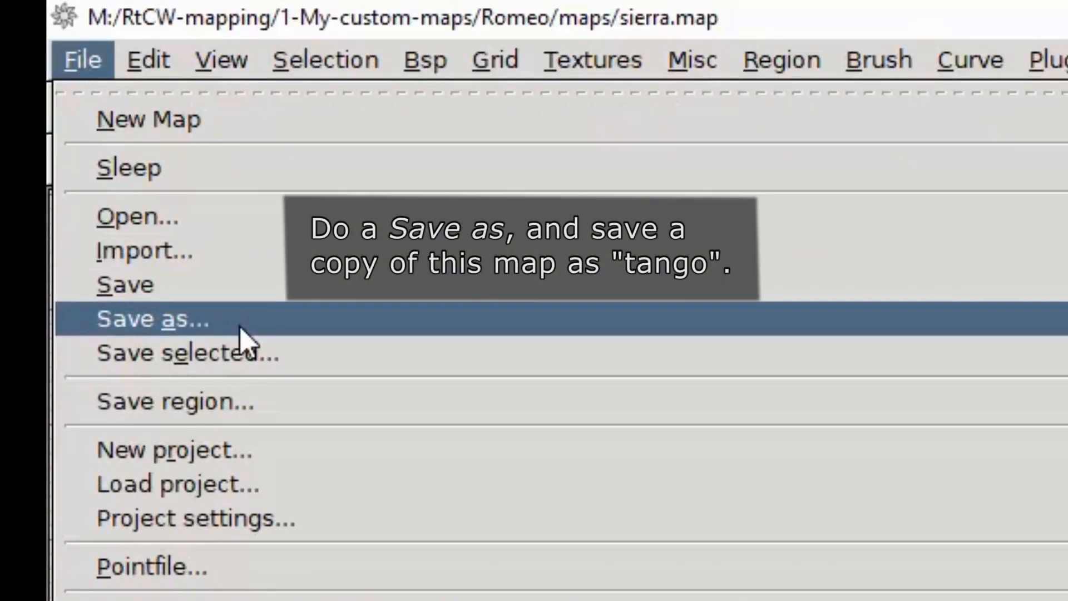
pyautogui.click(240, 328)
pyautogui.write('tango')
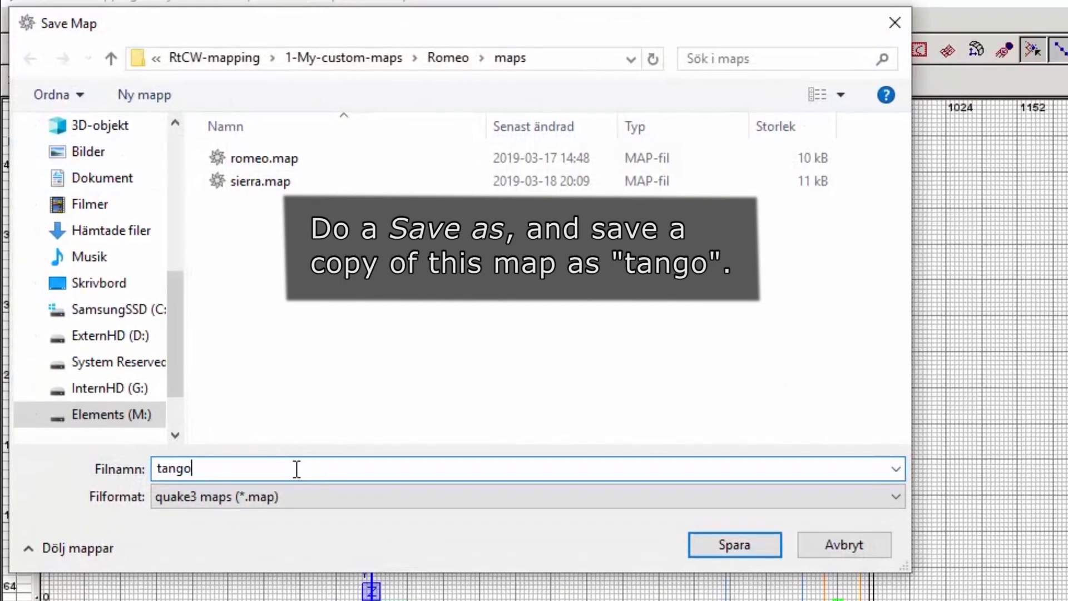
pyautogui.press('Return')
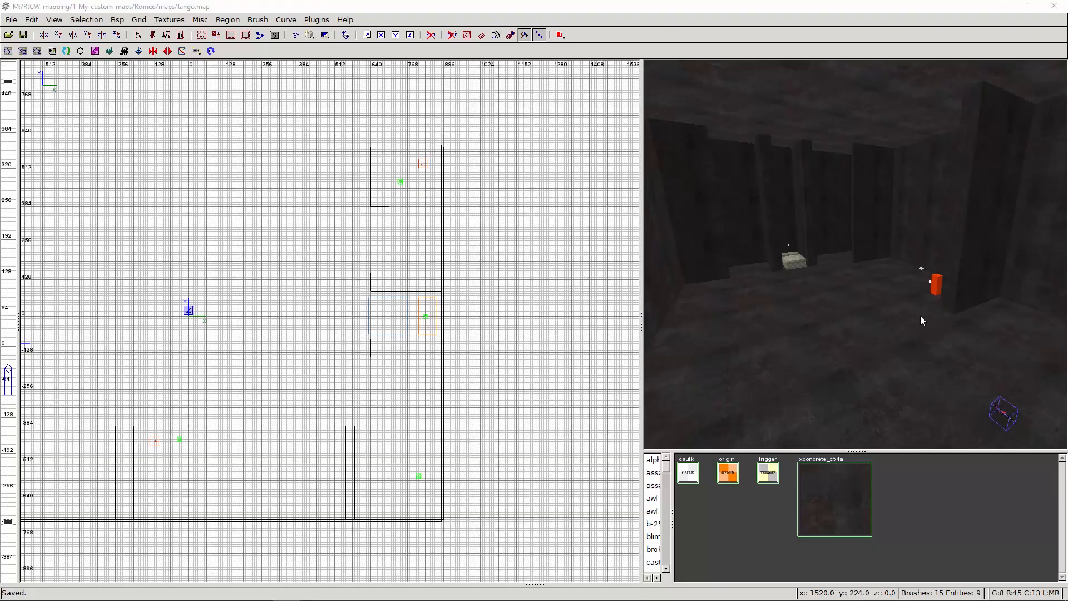
# - Apply the grass_dm01 texture from the terrain set to the room's floor and deselect it
pyautogui.keyDown('shift'); pyautogui.click(823, 328); pyautogui.keyUp('shift')
pyautogui.moveTo(371, 594)
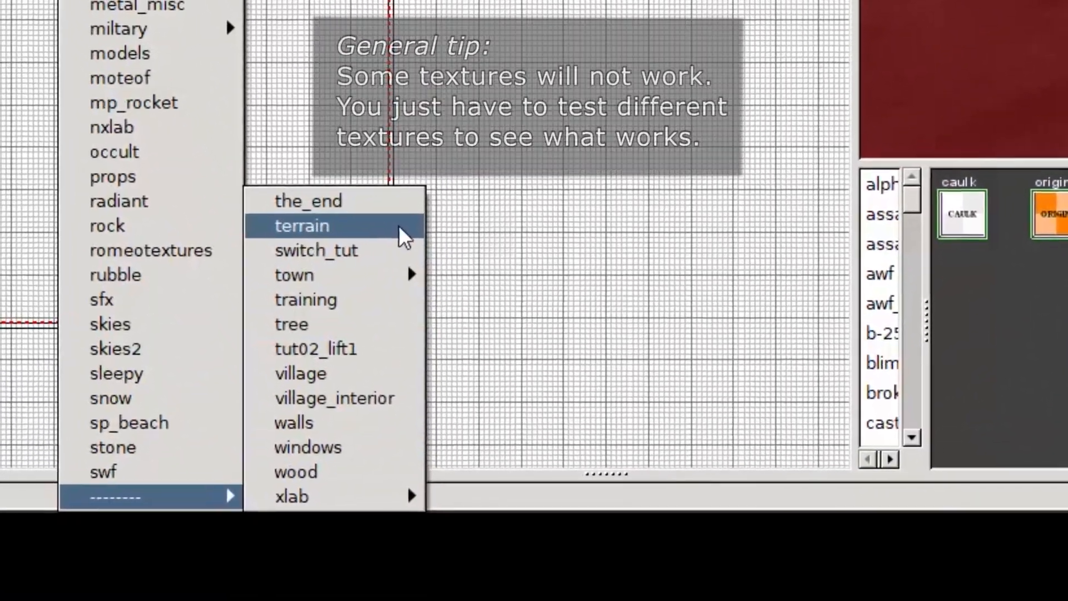
pyautogui.click(399, 227)
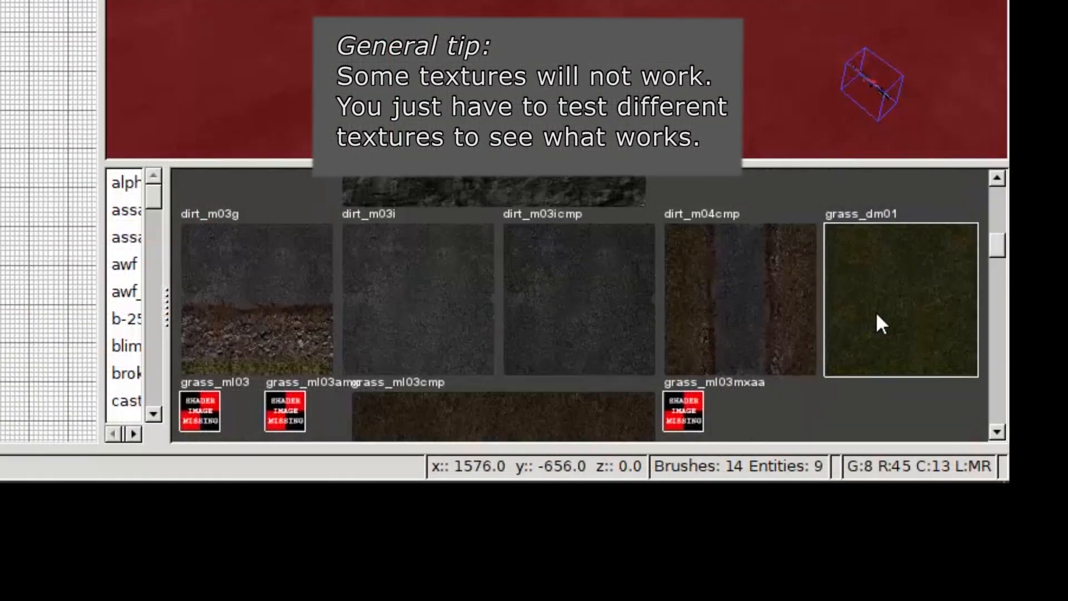
pyautogui.click(877, 314)
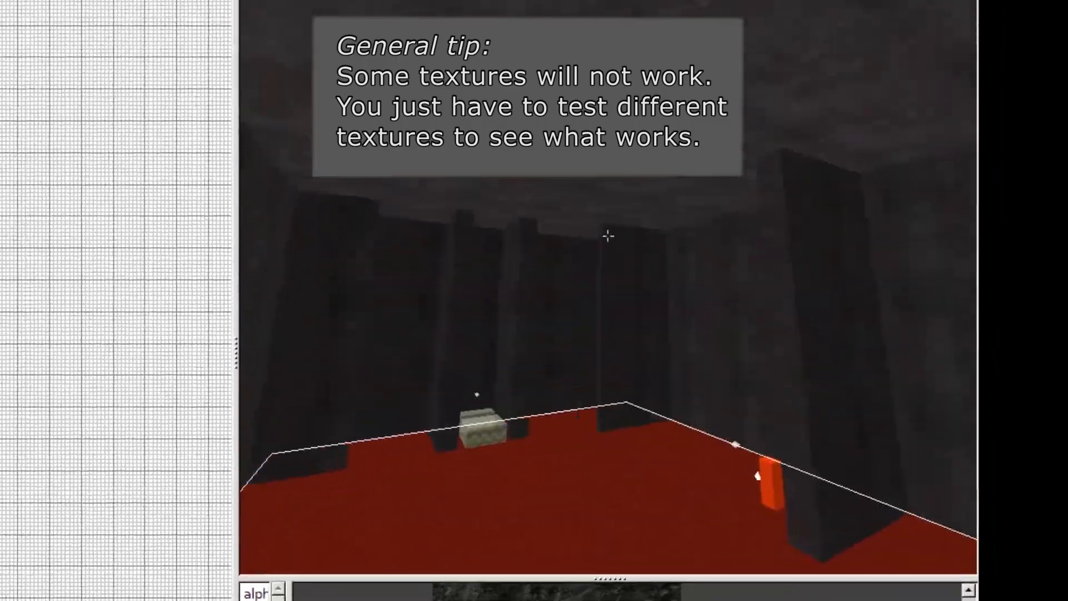
pyautogui.press('Escape')
# - Apply the dig_sky texture from the skies set to the room's ceiling face
pyautogui.keyDown('ctrl'); pyautogui.keyDown('shift'); pyautogui.click(584, 152); pyautogui.keyUp('shift'); pyautogui.keyUp('ctrl')
pyautogui.click(168, 16)
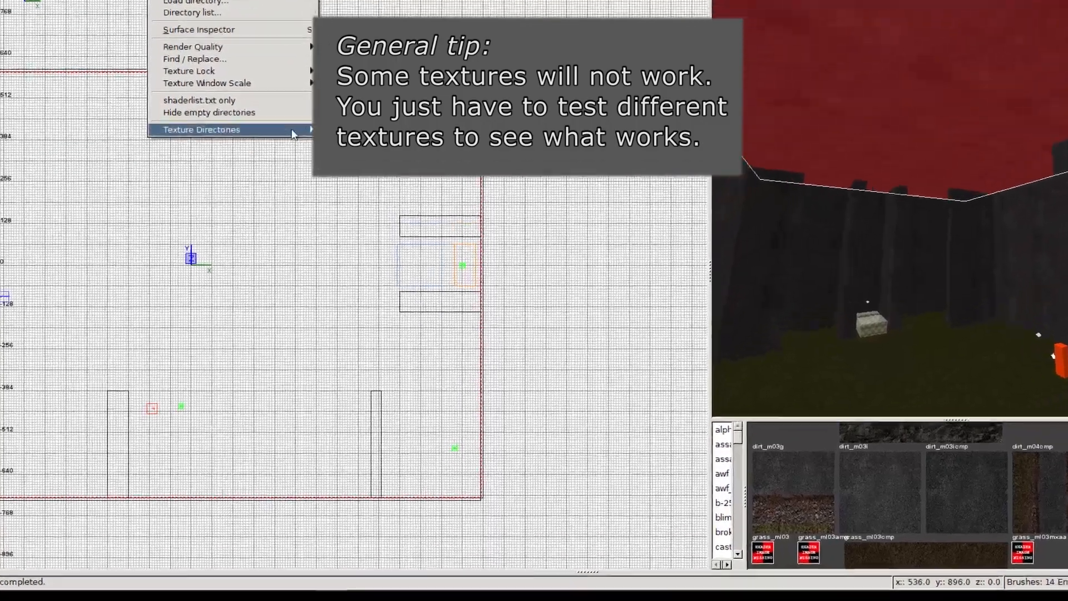
pyautogui.moveTo(293, 131)
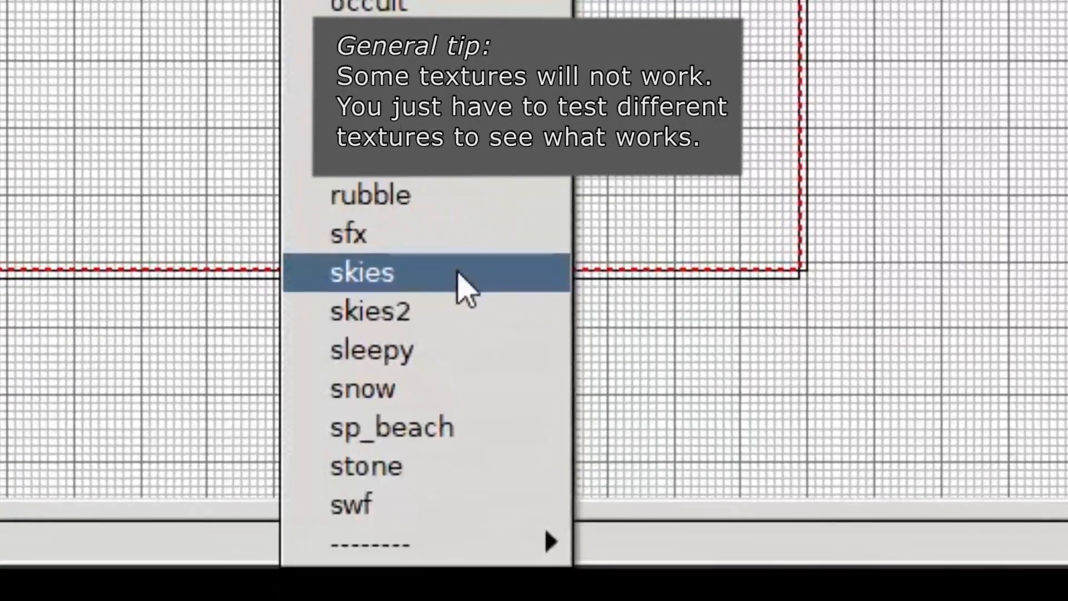
pyautogui.click(466, 285)
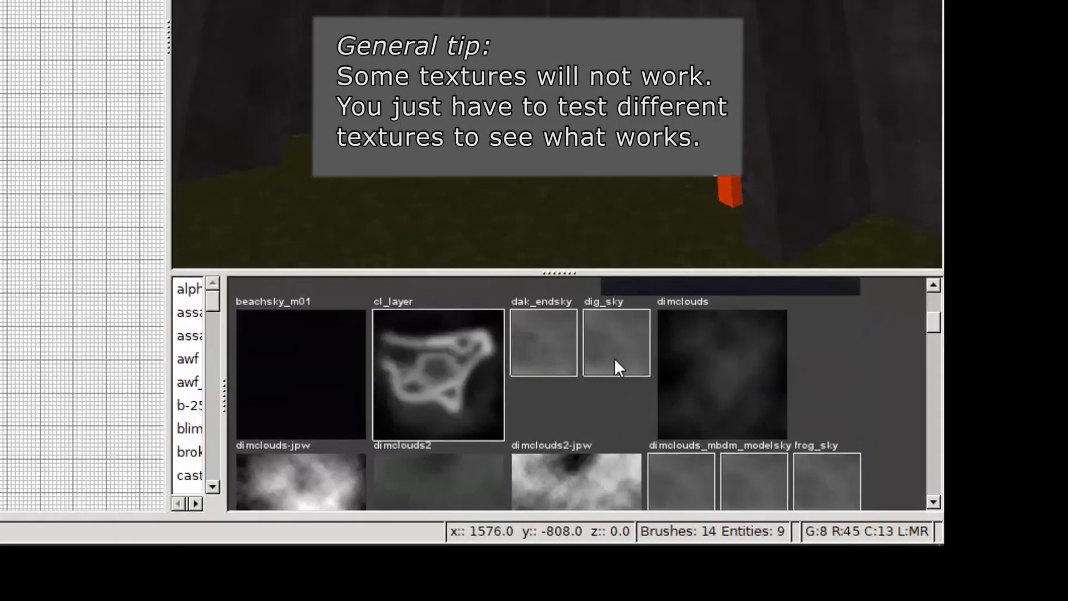
pyautogui.click(614, 359)
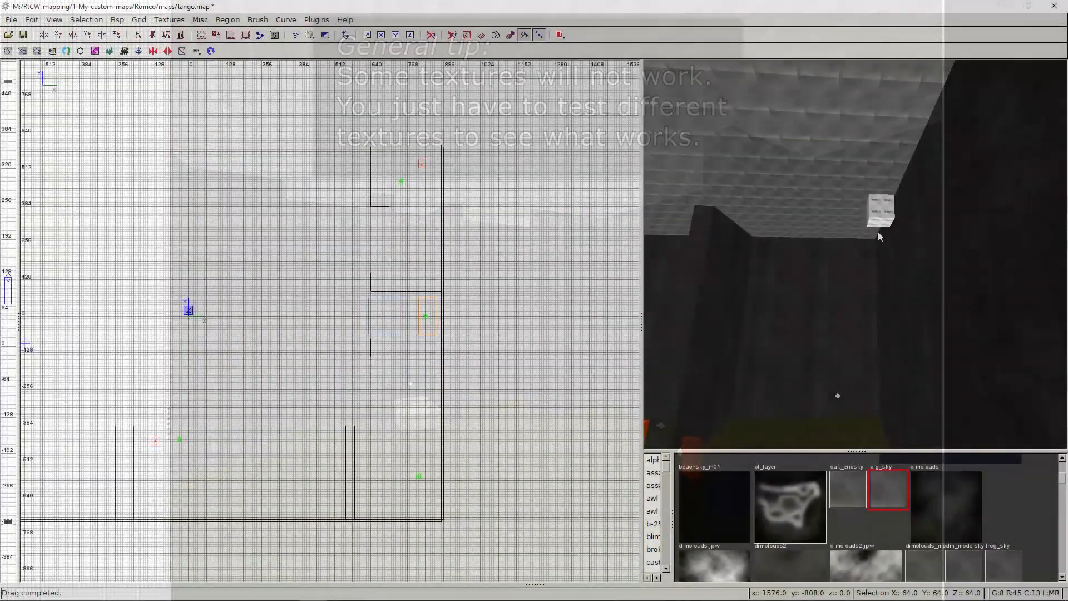
# - Change the scriptname of the script_mover cube near the ceiling to tango_dummy
pyautogui.keyDown('shift'); pyautogui.click(881, 210); pyautogui.keyUp('shift')
pyautogui.press('n')
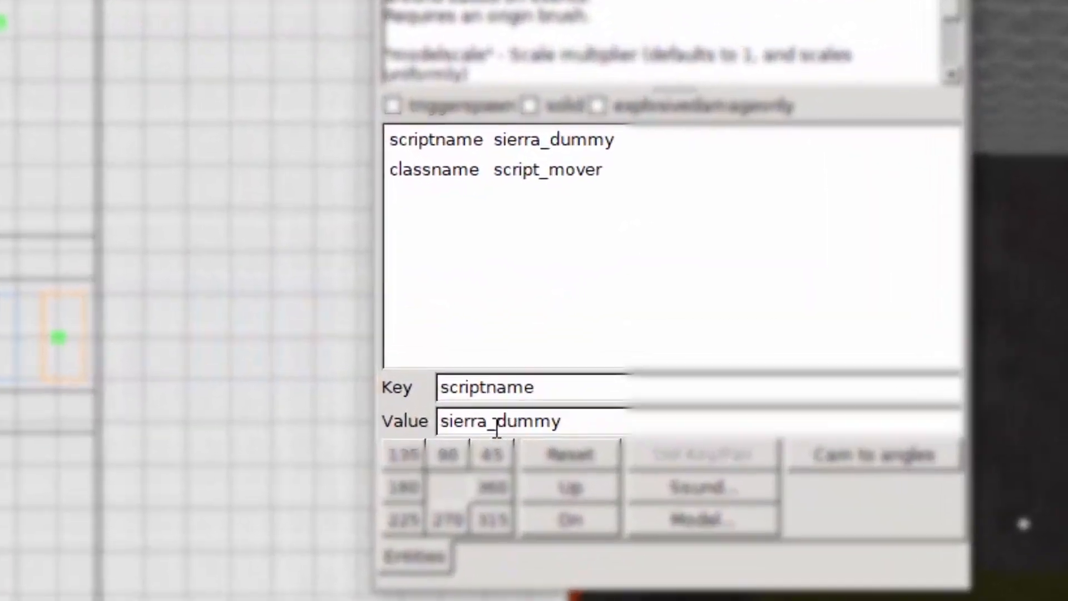
pyautogui.click(582, 375)
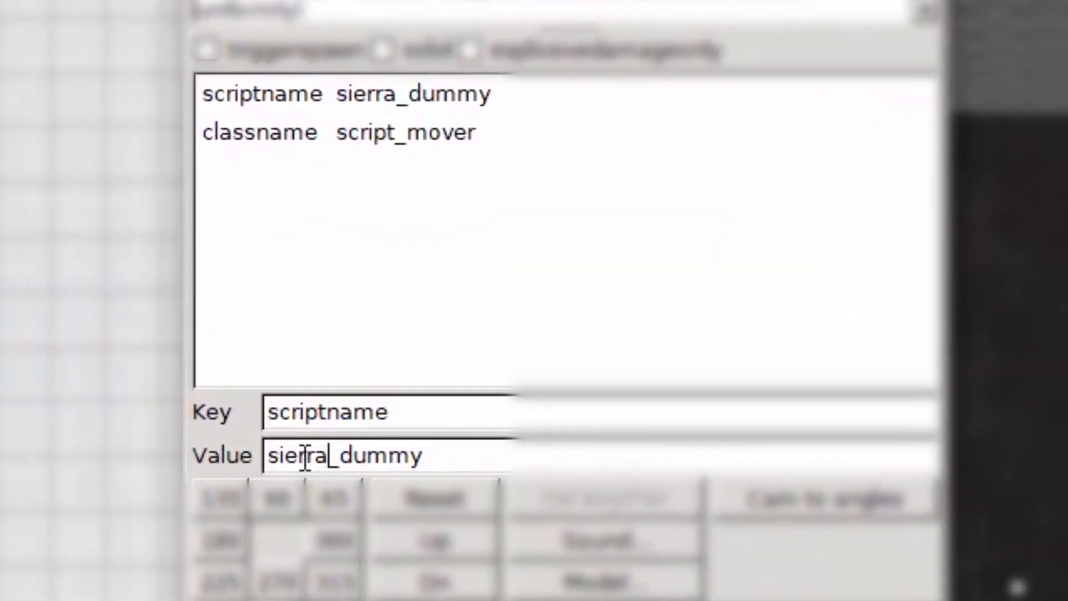
pyautogui.write('tango')
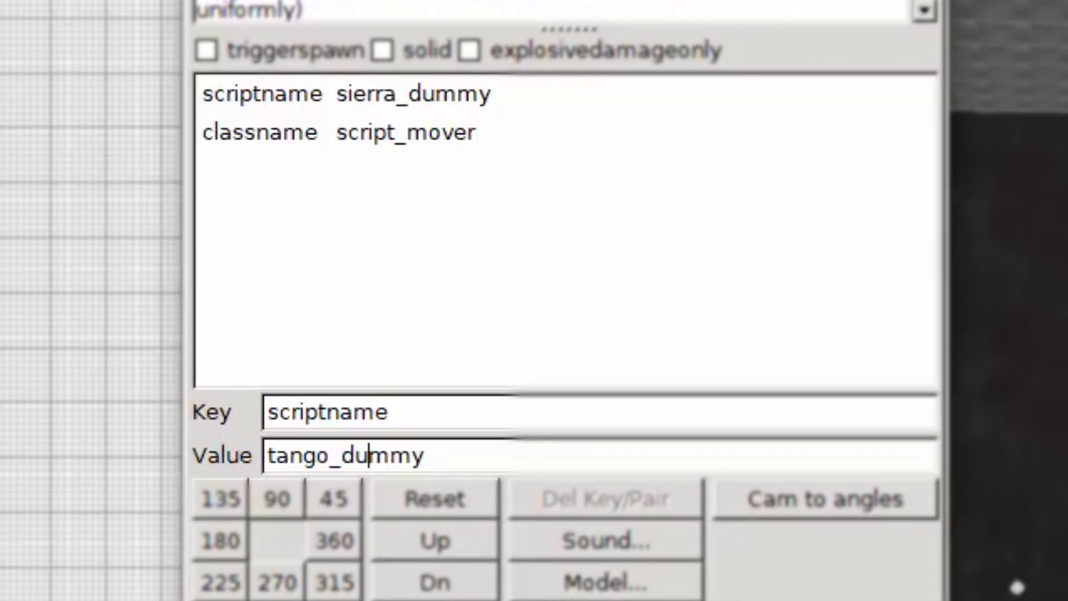
pyautogui.press('Return')
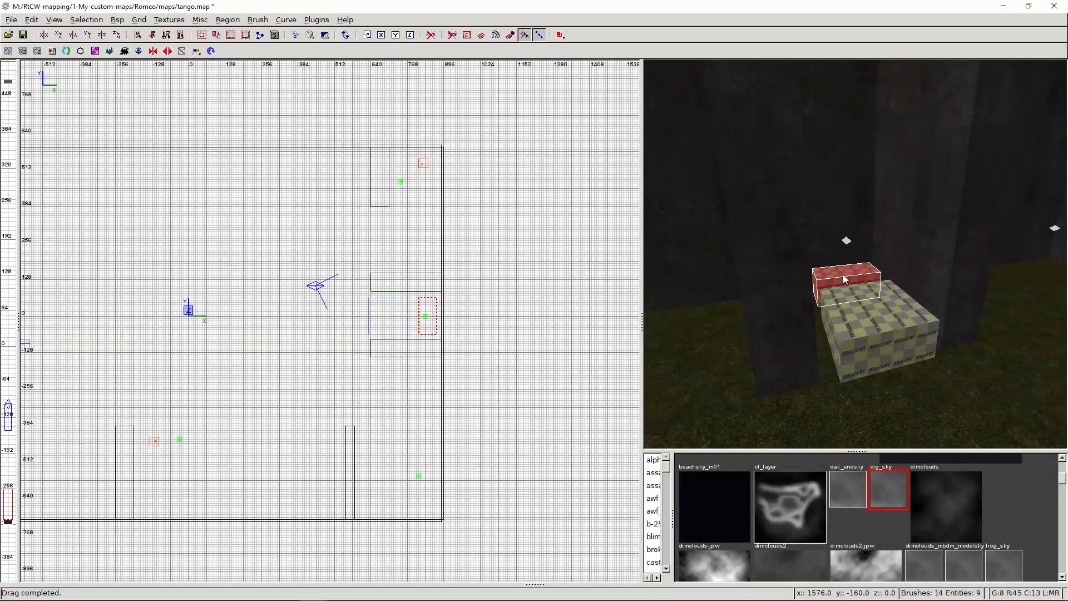
# - Change the target of the ai_trigger near the end-of-level block to endmap_tango and close the entity properties
pyautogui.press('n')
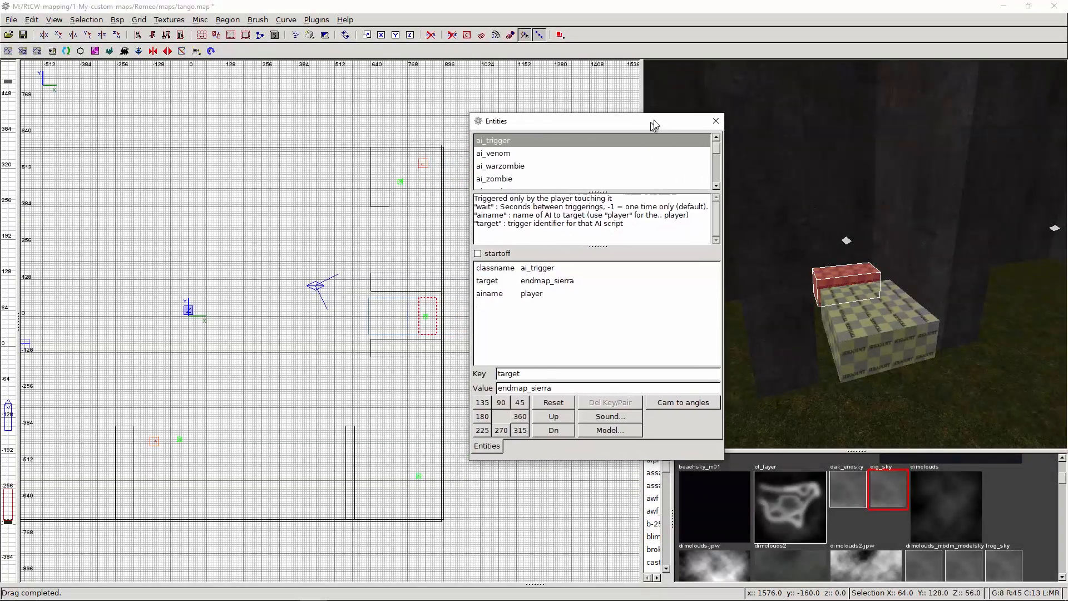
pyautogui.press('BackSpace')
pyautogui.press('BackSpace')
pyautogui.press('BackSpace')
pyautogui.press('BackSpace')
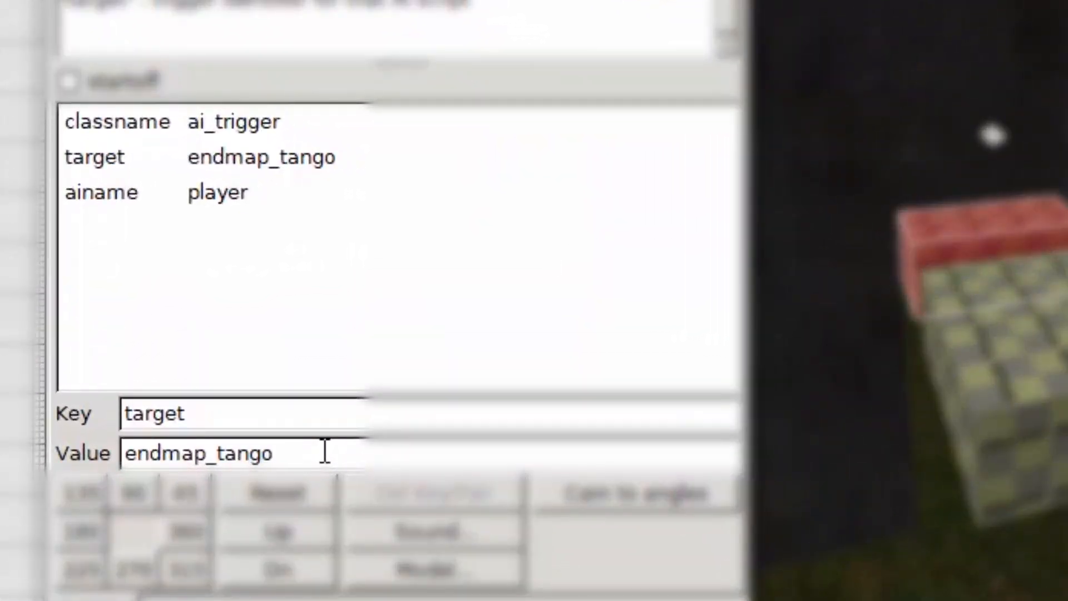
pyautogui.press('n')
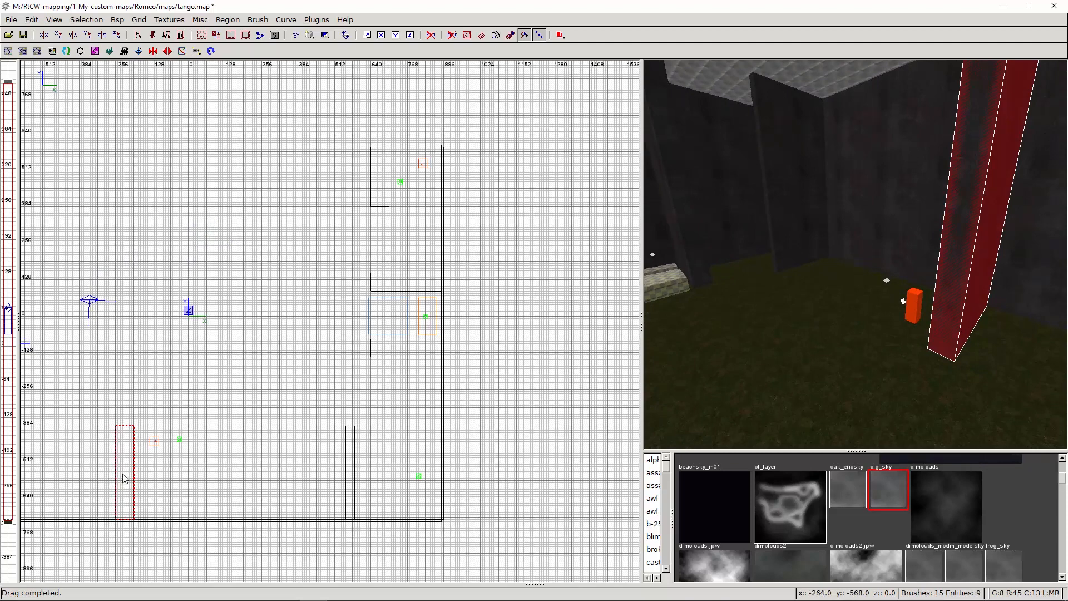
# - Reshape a copy of the wall into a low barrier about 770 units long on the room's south side and place a copied light north of it
pyautogui.moveTo(122, 474)
pyautogui.mouseDown()
pyautogui.moveTo(123, 373)
pyautogui.moveTo(335, 386)
pyautogui.mouseUp()
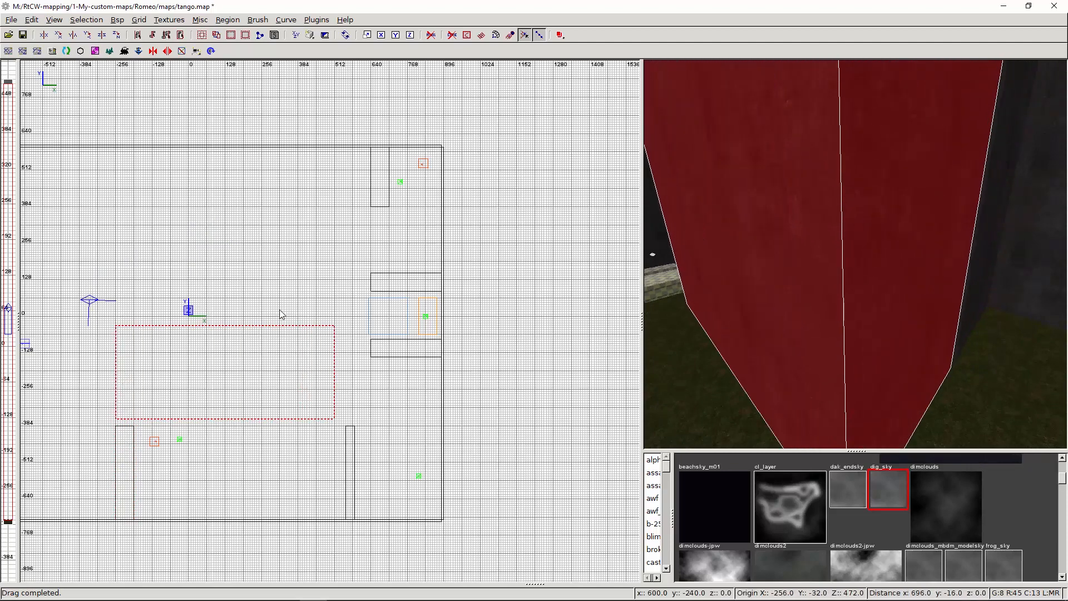
pyautogui.moveTo(281, 315); pyautogui.dragTo(275, 390)
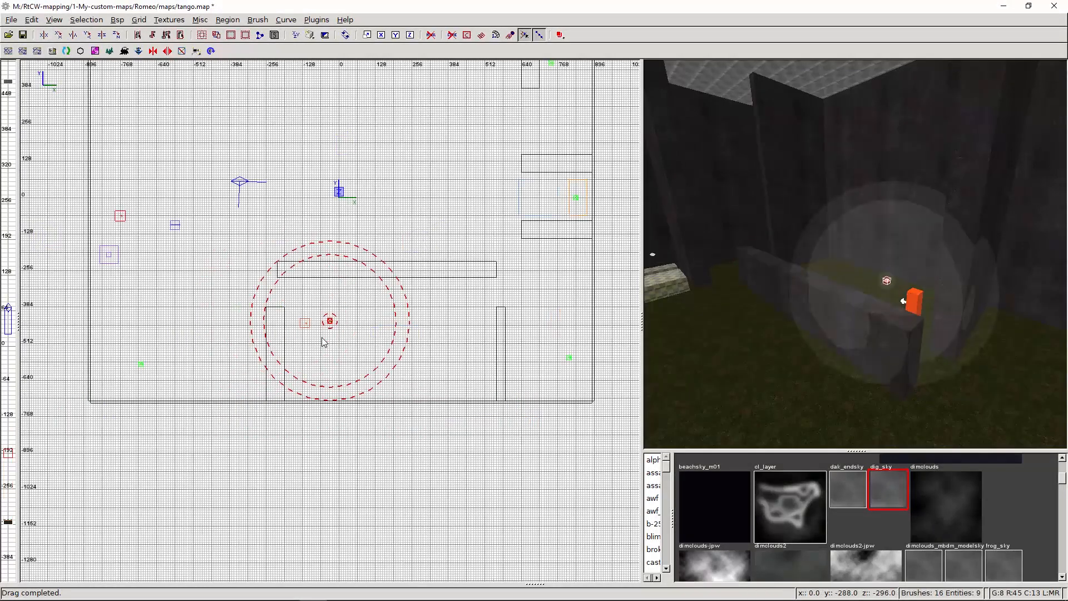
pyautogui.moveTo(363, 338); pyautogui.dragTo(425, 243)
pyautogui.press('Escape')
pyautogui.rightClick(850, 299)
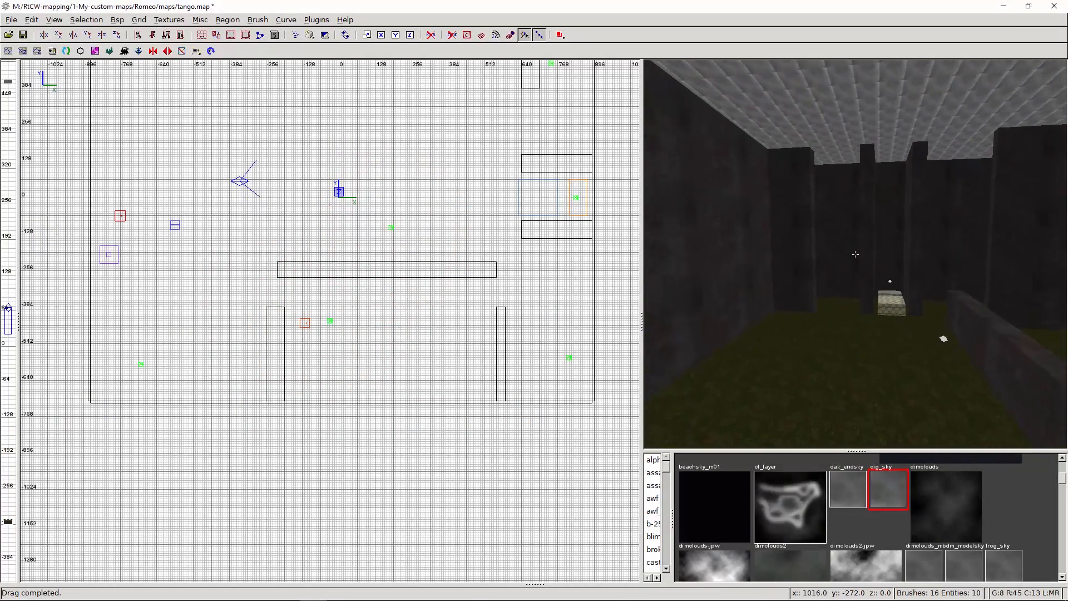
pyautogui.press('Up')
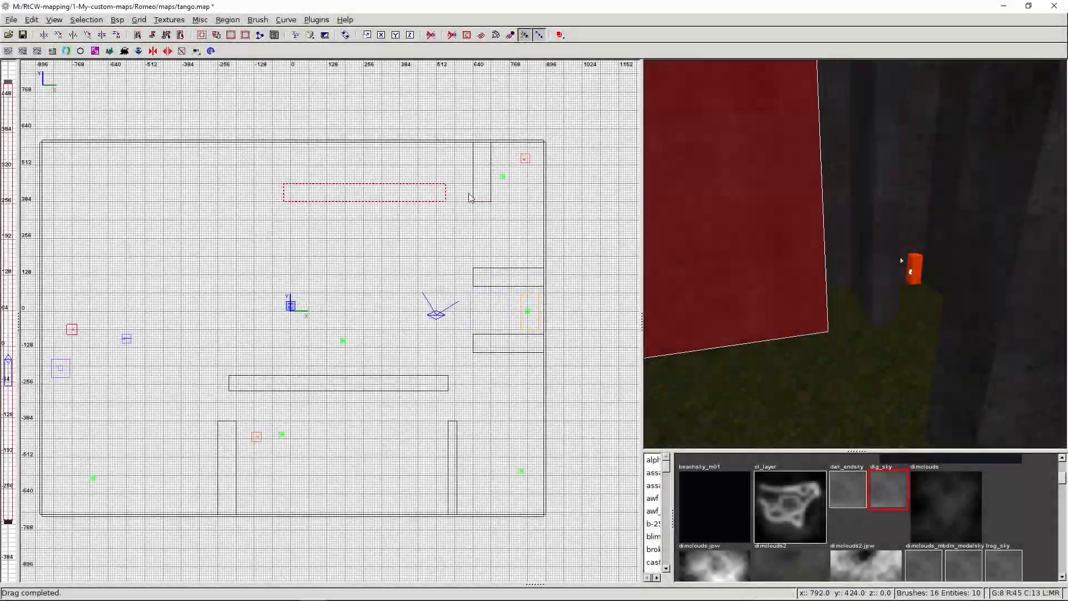
# - Lower the second long wall, on the room's north side, to about 150 units high and deselect it
pyautogui.hotkey('ctrl', 'Tab')
pyautogui.moveTo(412, 263); pyautogui.dragTo(411, 332)
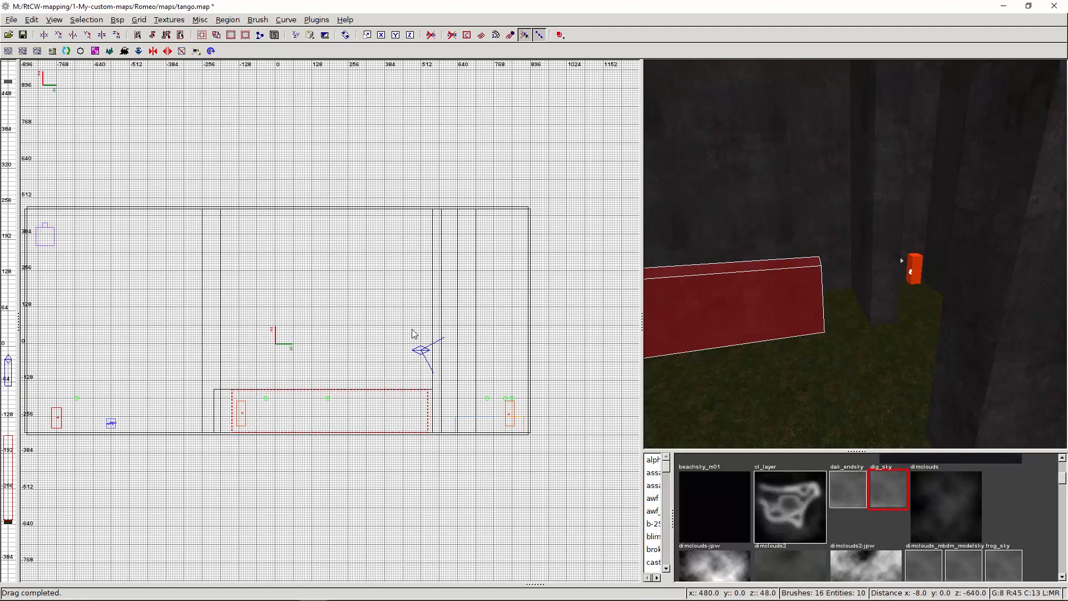
pyautogui.press('Escape')
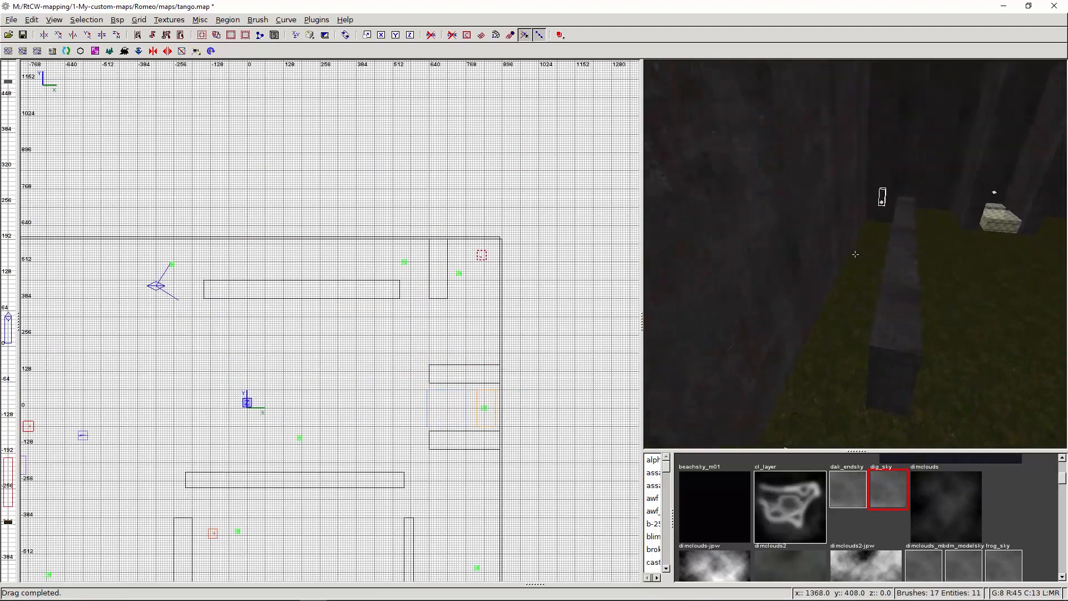
# - Fly through the room in the 3D view to inspect the low walls, soldiers and lights
pyautogui.press('Up')
pyautogui.rightClick(855, 255)
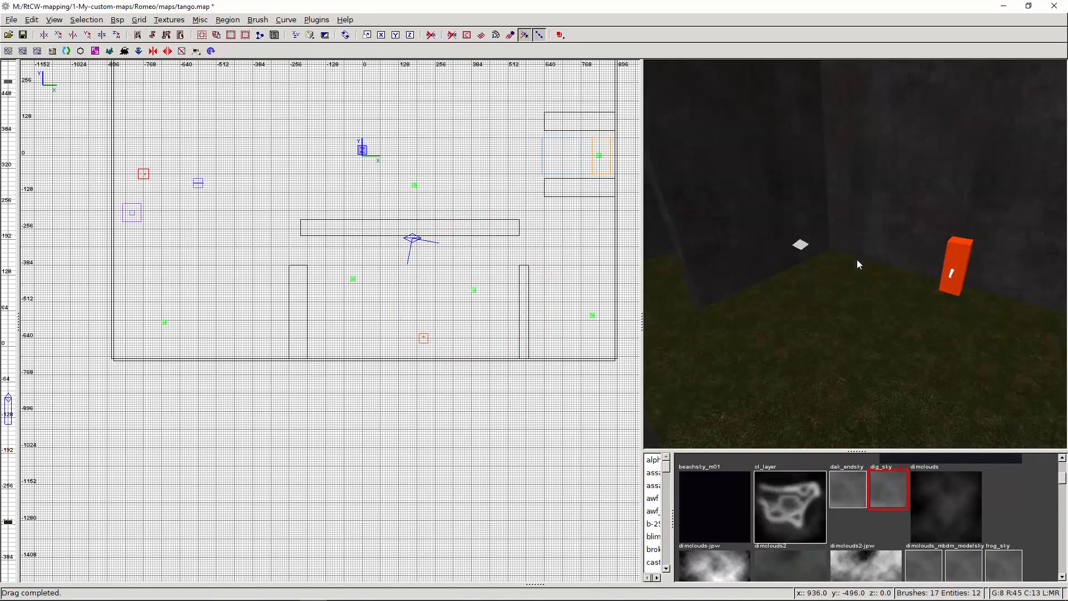
pyautogui.rightClick(857, 259)
pyautogui.press('Up')
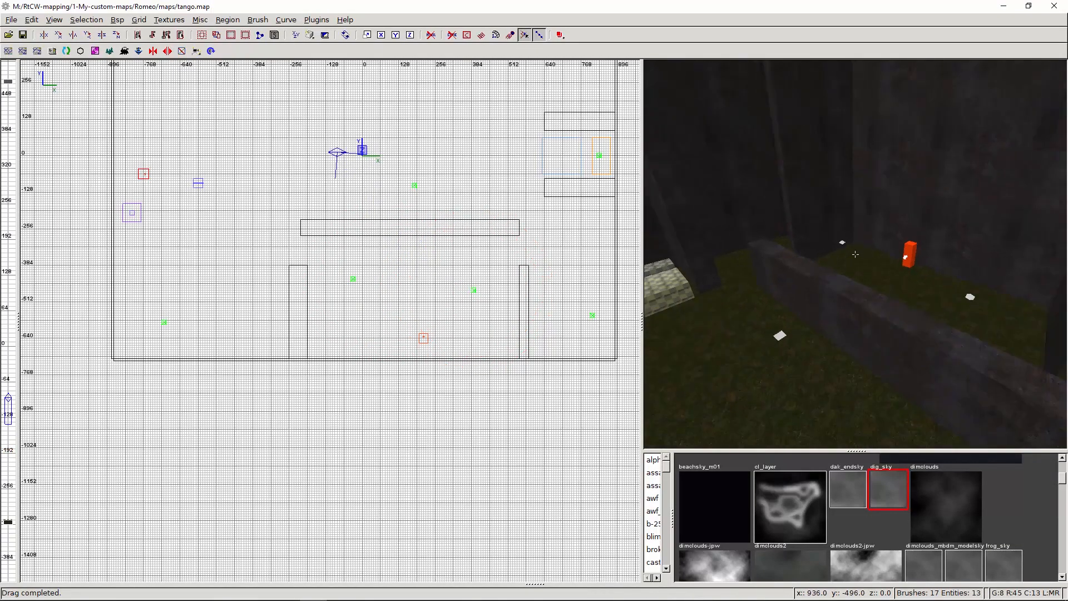
pyautogui.press('Down')
pyautogui.rightClick(855, 255)
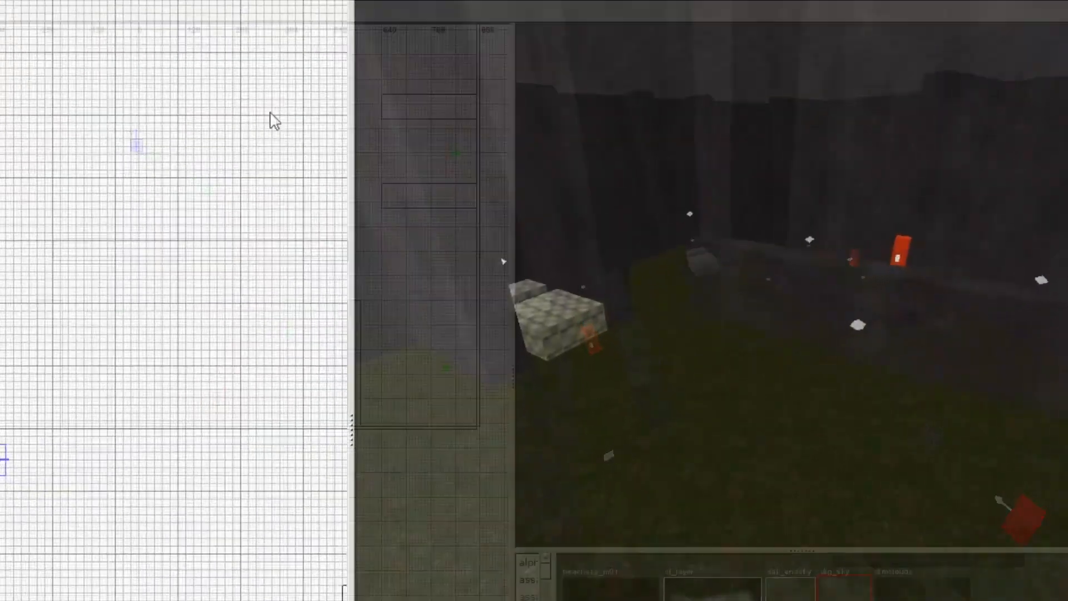
# - Add an enemy entity from the ai entity group in the room's open area
pyautogui.rightClick(271, 114)
pyautogui.moveTo(168, 166)
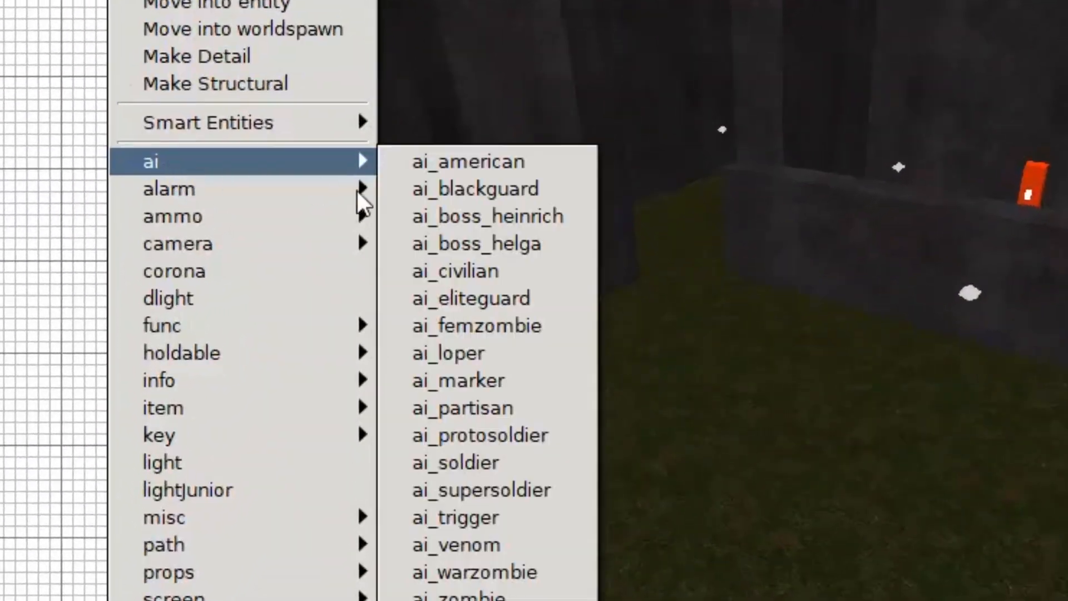
pyautogui.click(529, 352)
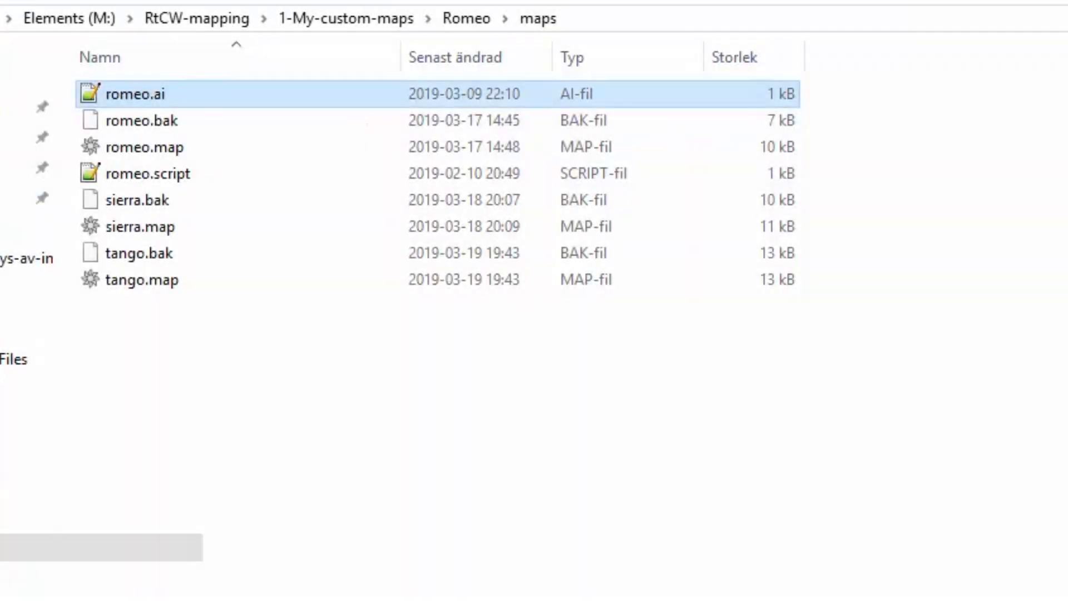
# - Switch to File Explorer and duplicate romeo.ai and romeo.script in the Romeo maps folder
pyautogui.click(207, 600)
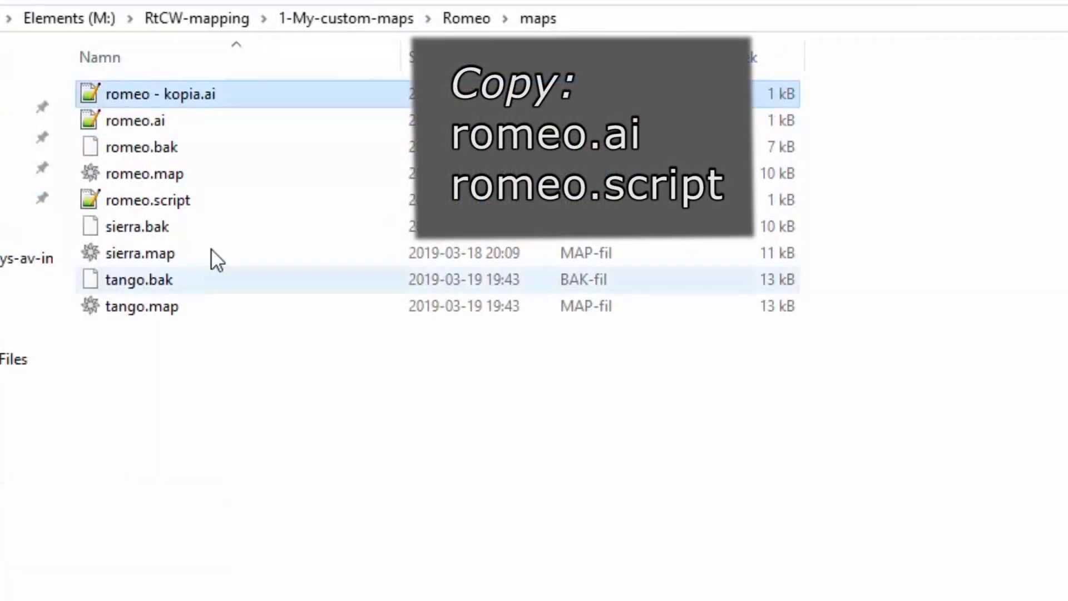
pyautogui.click(212, 201)
pyautogui.rightClick(212, 527)
pyautogui.click(207, 600)
# - Rename the two copied files as sierra.ai and sierra.script
pyautogui.click(198, 102)
pyautogui.press('F2')
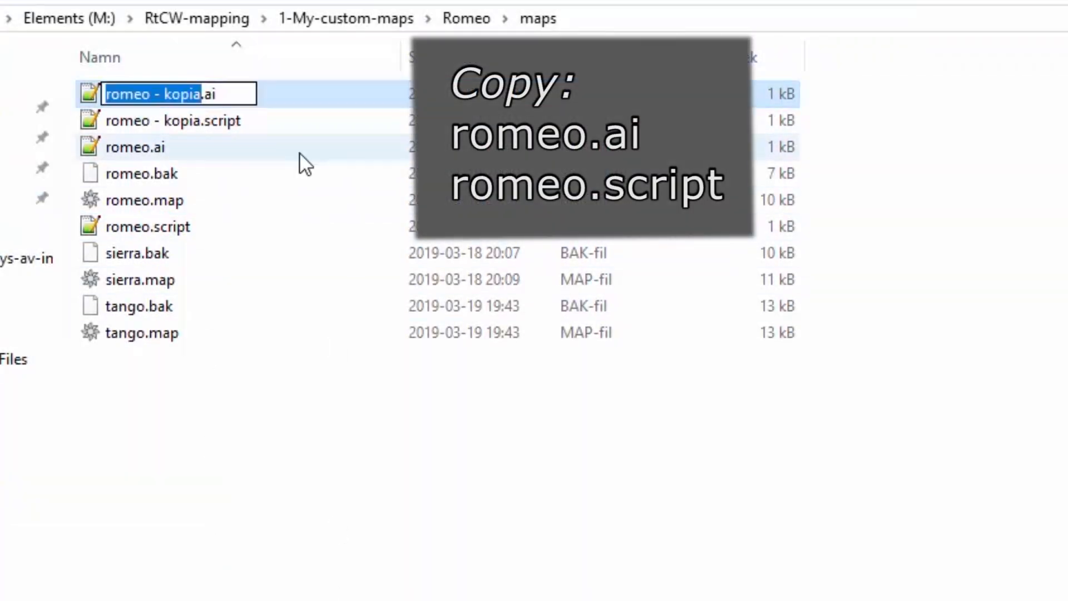
pyautogui.write('sierra')
pyautogui.press('Return')
pyautogui.click(206, 94)
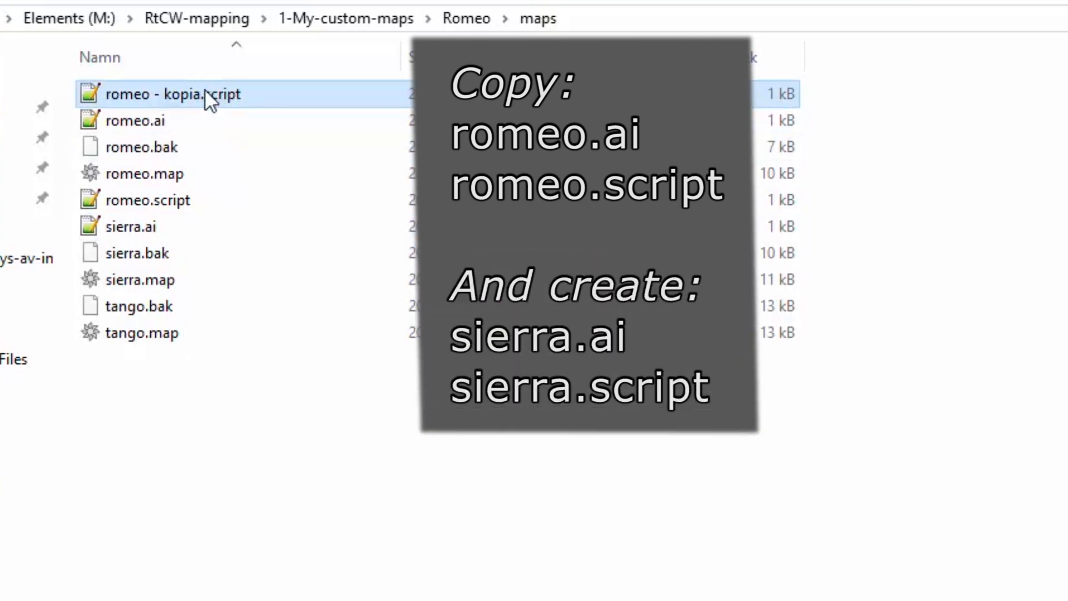
pyautogui.press('F2')
pyautogui.press('Return')
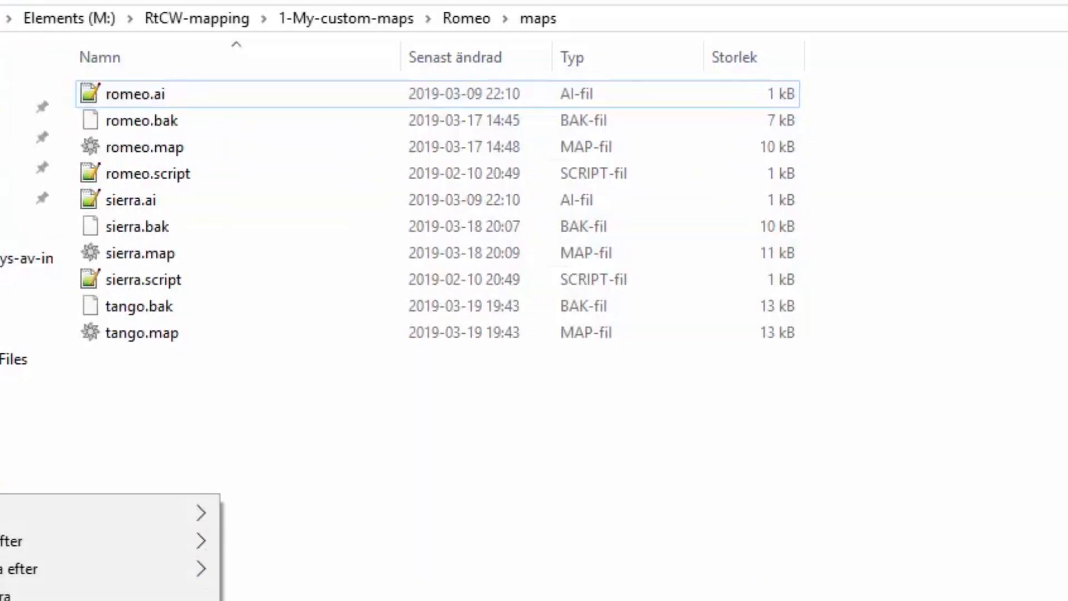
# - Make another copy each of romeo.ai and romeo.script for the tango map
pyautogui.hotkey('ctrl', 'v')
pyautogui.click(148, 200)
pyautogui.hotkey('ctrl', 'v')
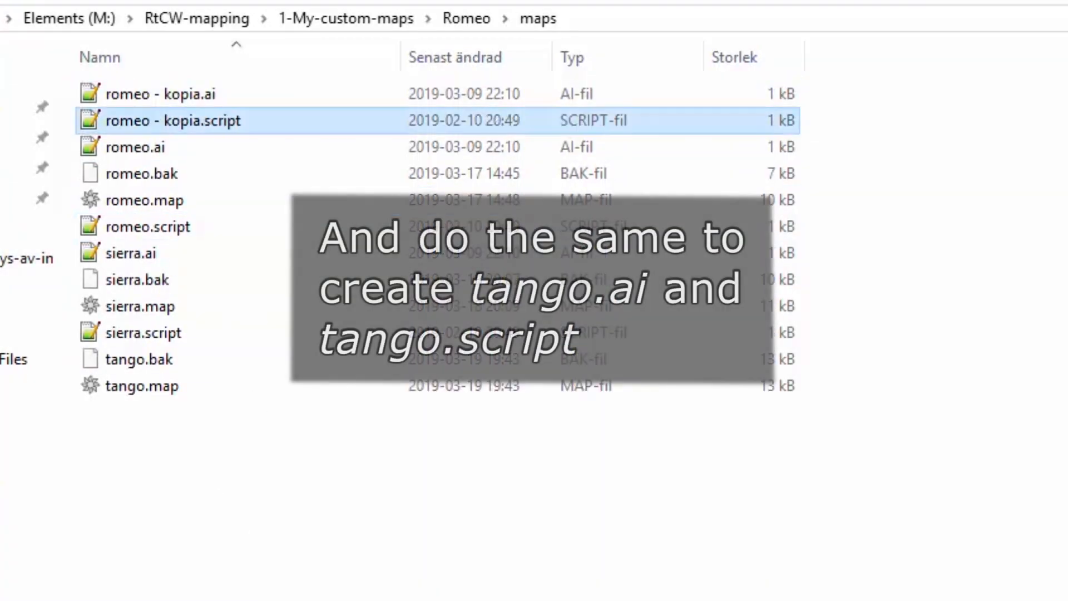
# - Rename the new copies as tango.ai and tango.script
pyautogui.click(189, 95)
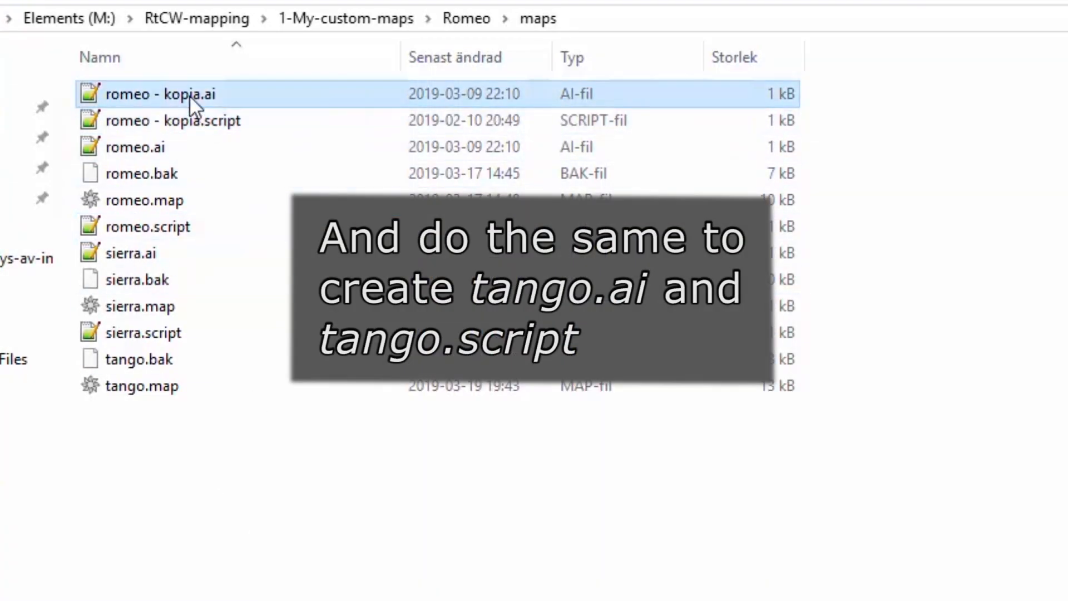
pyautogui.click(189, 95)
pyautogui.press('Return')
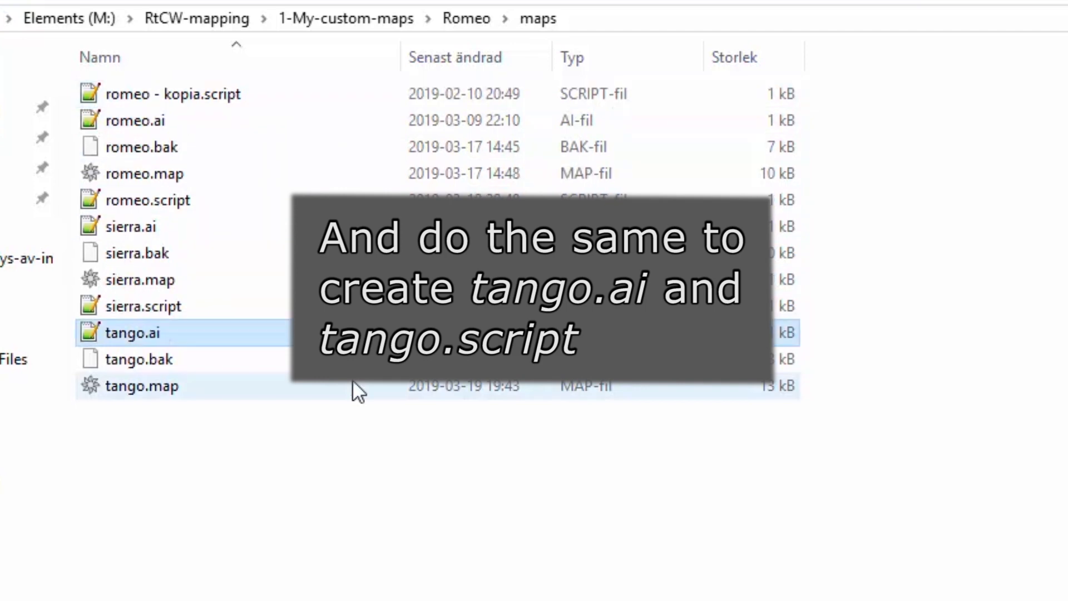
pyautogui.click(188, 98)
pyautogui.click(188, 93)
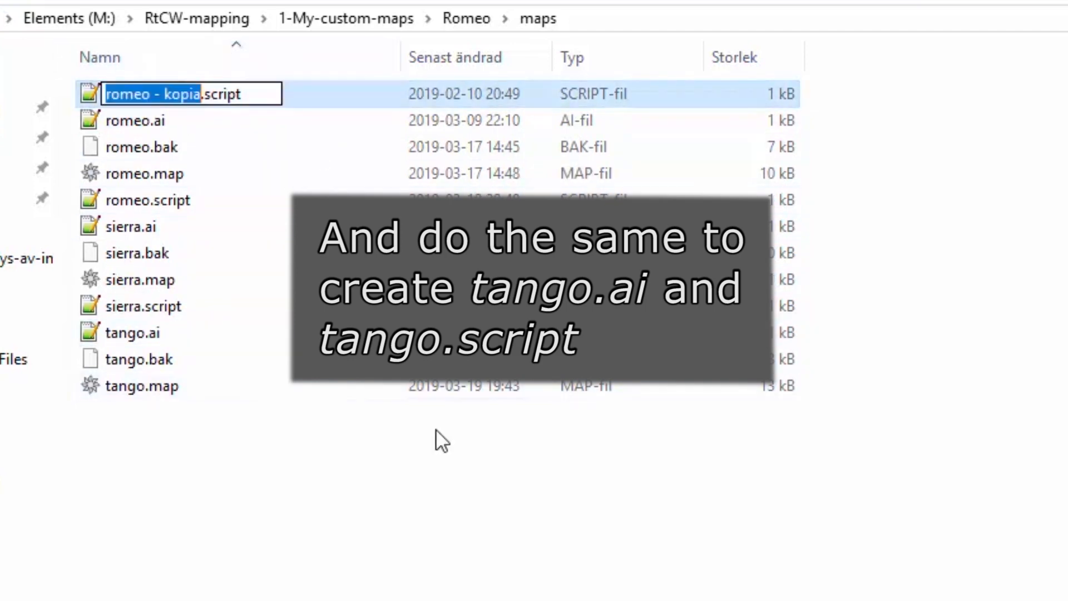
pyautogui.write('tango')
pyautogui.press('Return')
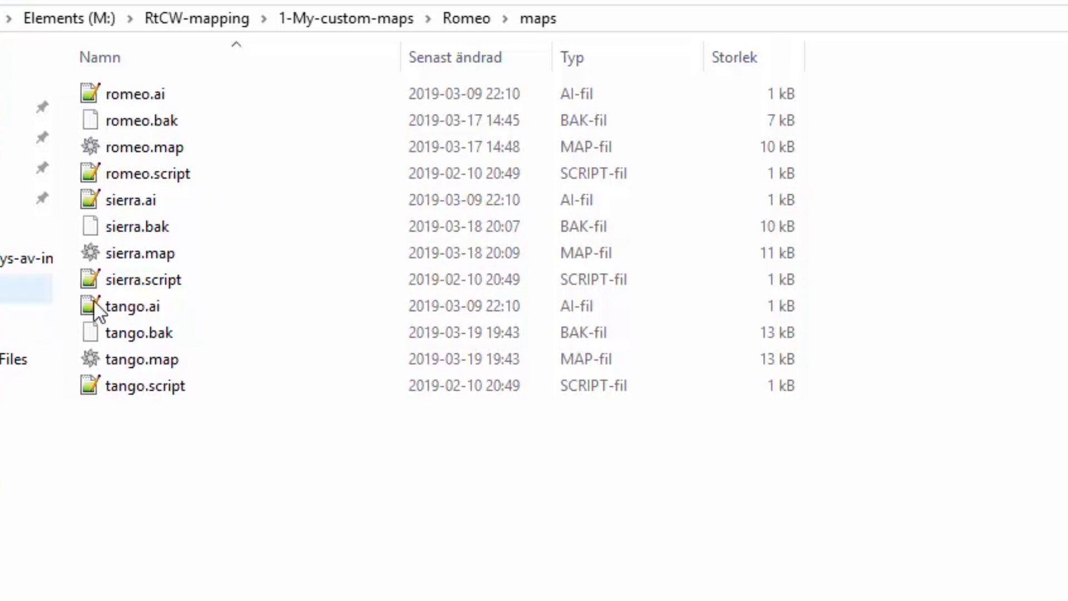
# - Open sierra.ai, change its trigger to endmap_sierra and its level change to tango persistent, and save the file
pyautogui.doubleClick(215, 200)
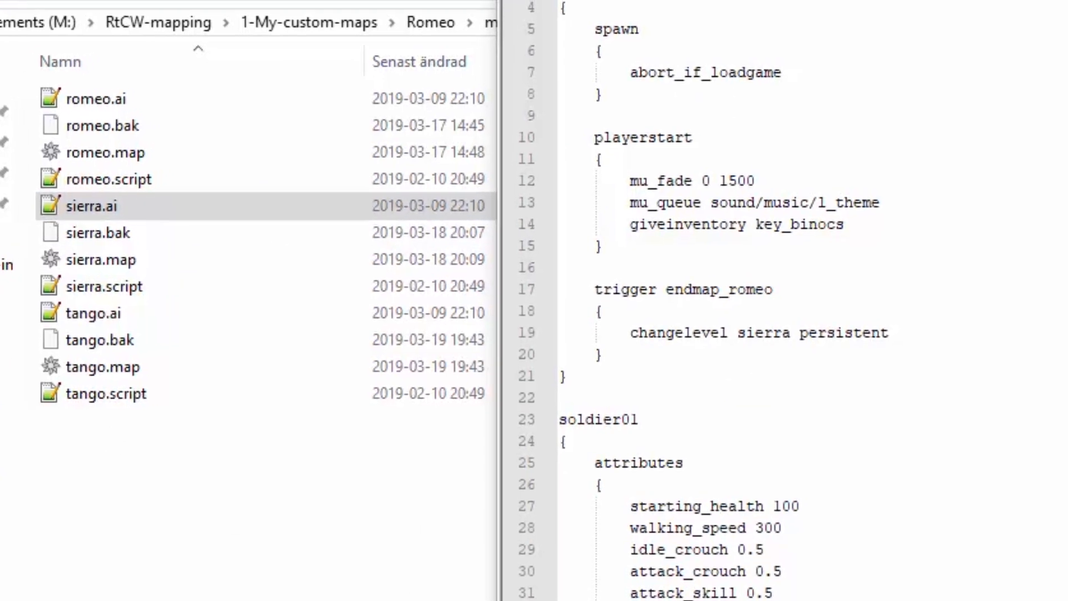
pyautogui.click(801, 289)
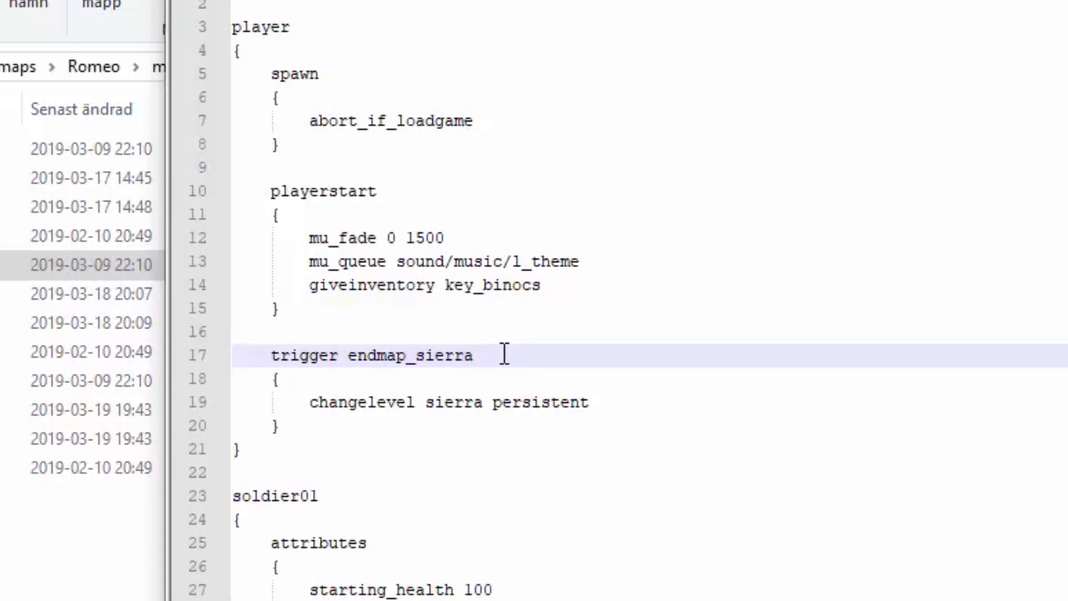
pyautogui.click(487, 401)
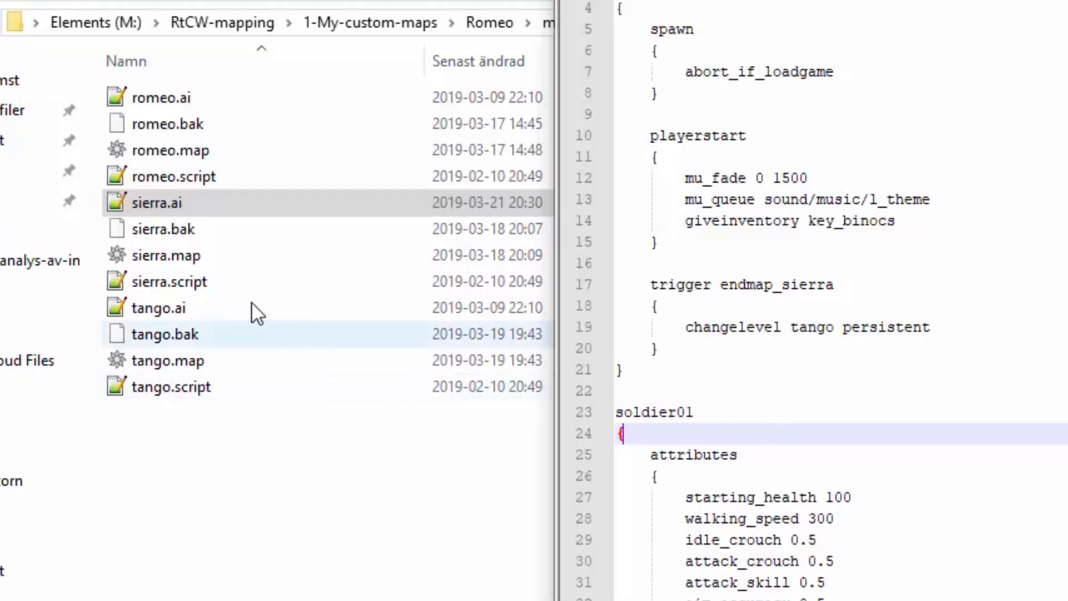
# - Open sierra.script and replace the romeo prefix of the romeo_dummy entry to match the sierra map
pyautogui.doubleClick(239, 282)
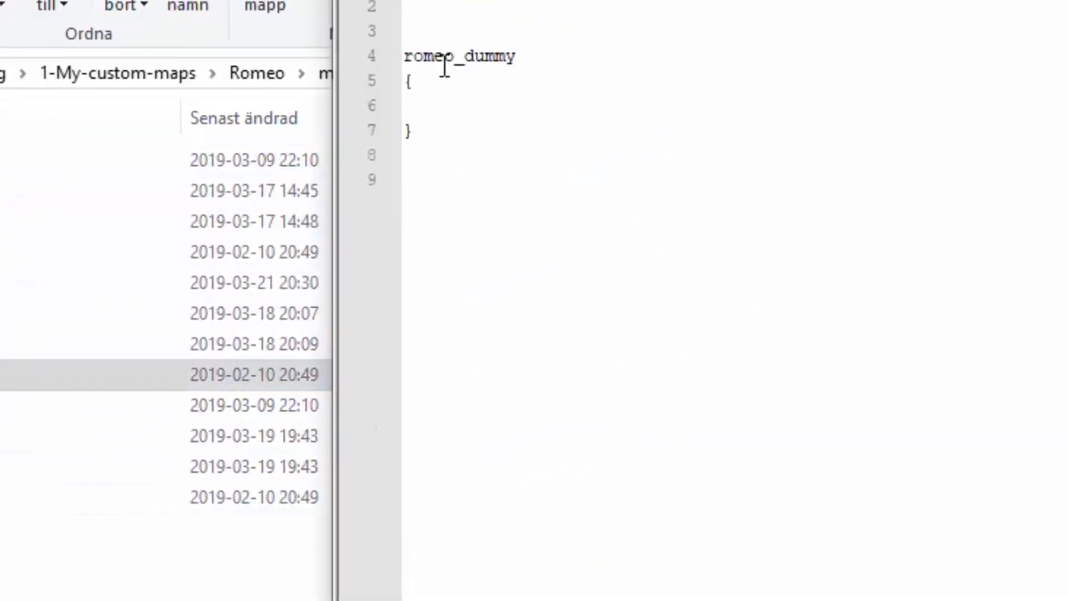
pyautogui.moveTo(656, 7); pyautogui.dragTo(607, 7)
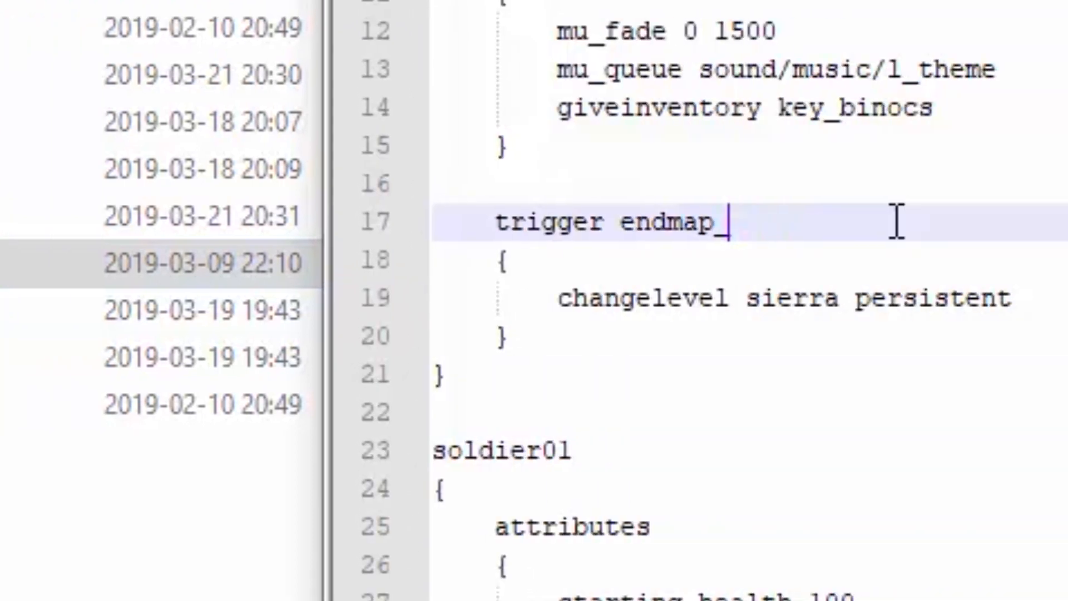
# - In tango.ai, change the trigger to endmap_tango and the level change to gamefinished nostats
pyautogui.write('trigger endmap_tango')
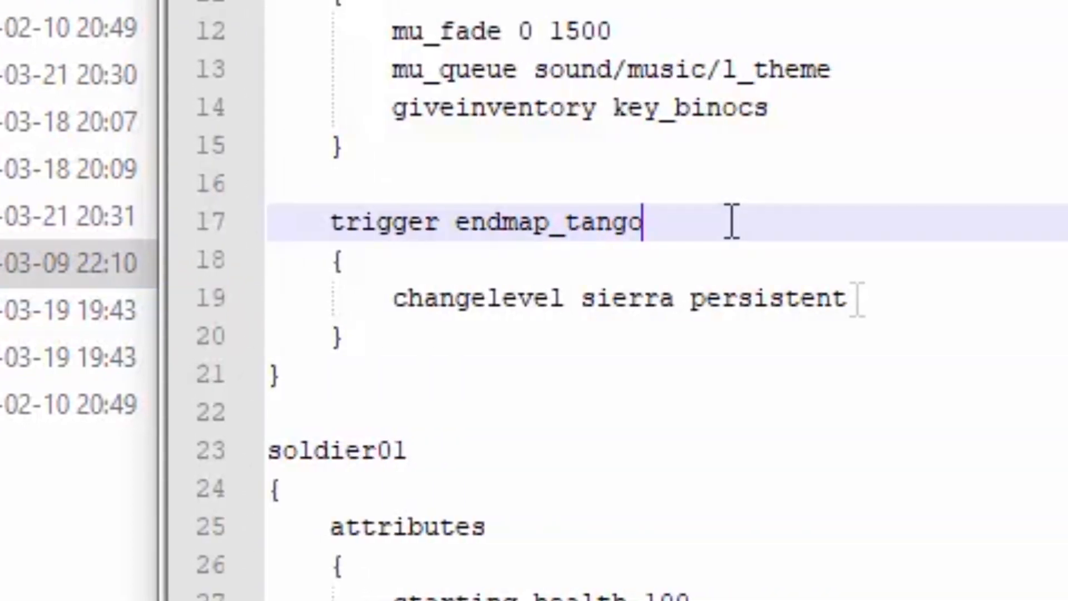
pyautogui.moveTo(849, 301); pyautogui.dragTo(761, 303)
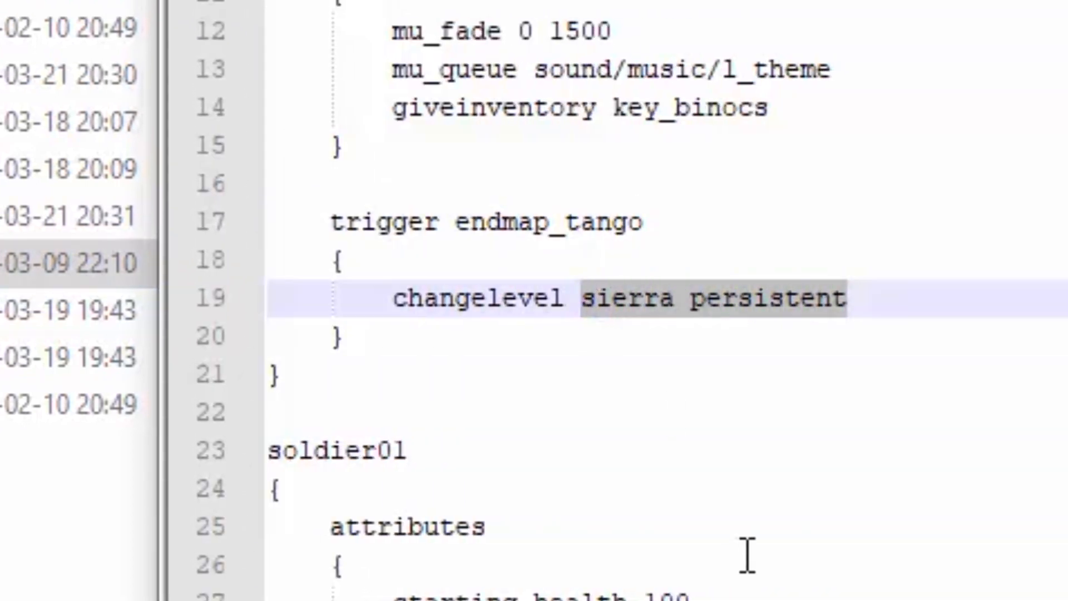
pyautogui.write('game')
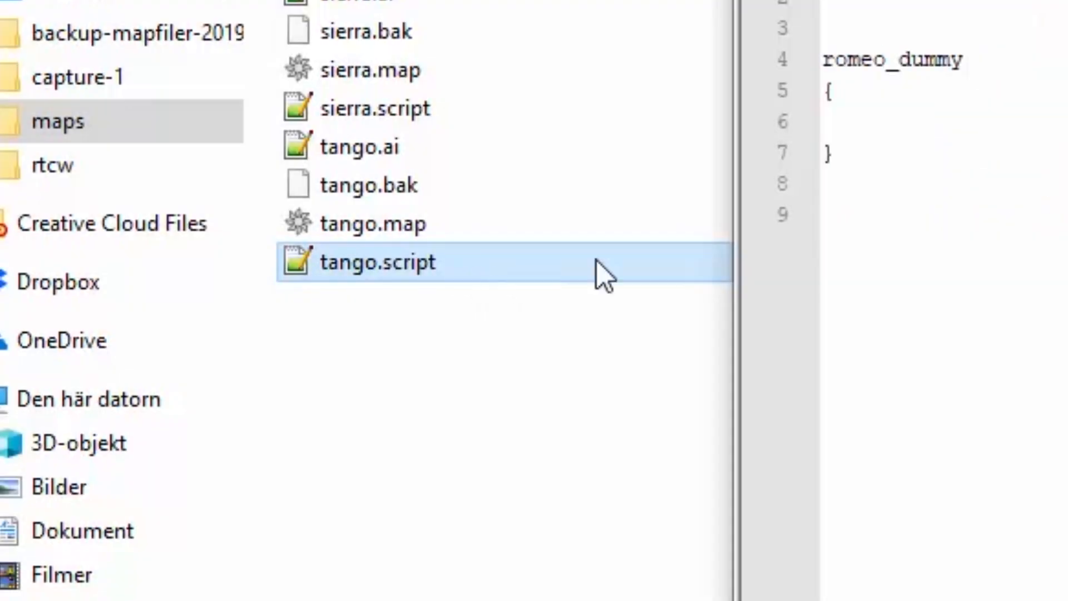
# - In tango.script, replace the romeo prefix of the romeo_dummy entry to match the tango map's script name
pyautogui.click(870, 126)
pyautogui.moveTo(887, 60); pyautogui.dragTo(798, 60)
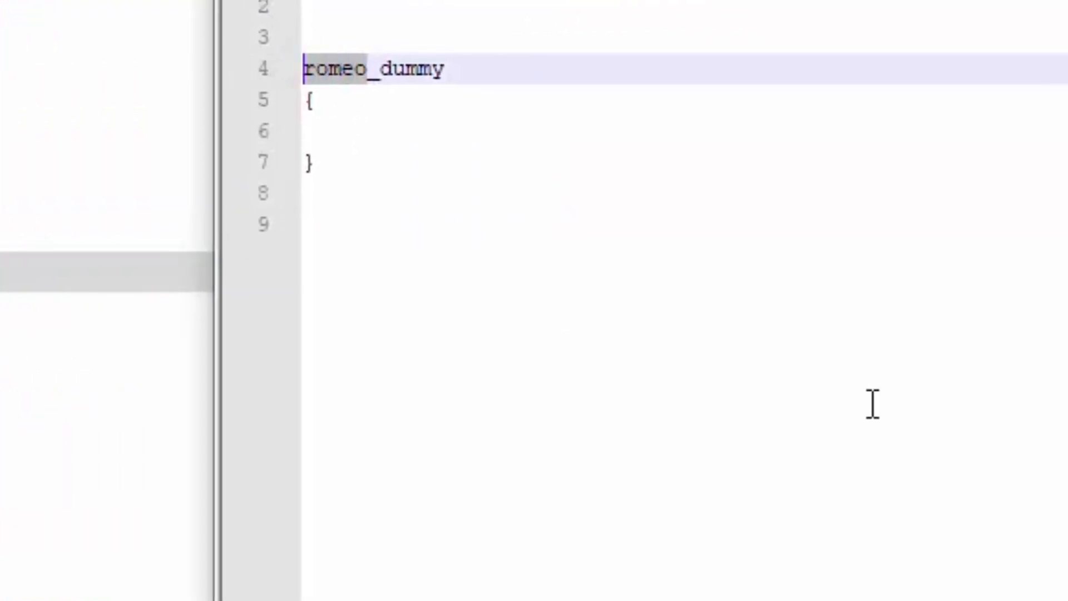
pyautogui.click(823, 390)
pyautogui.click(850, 89)
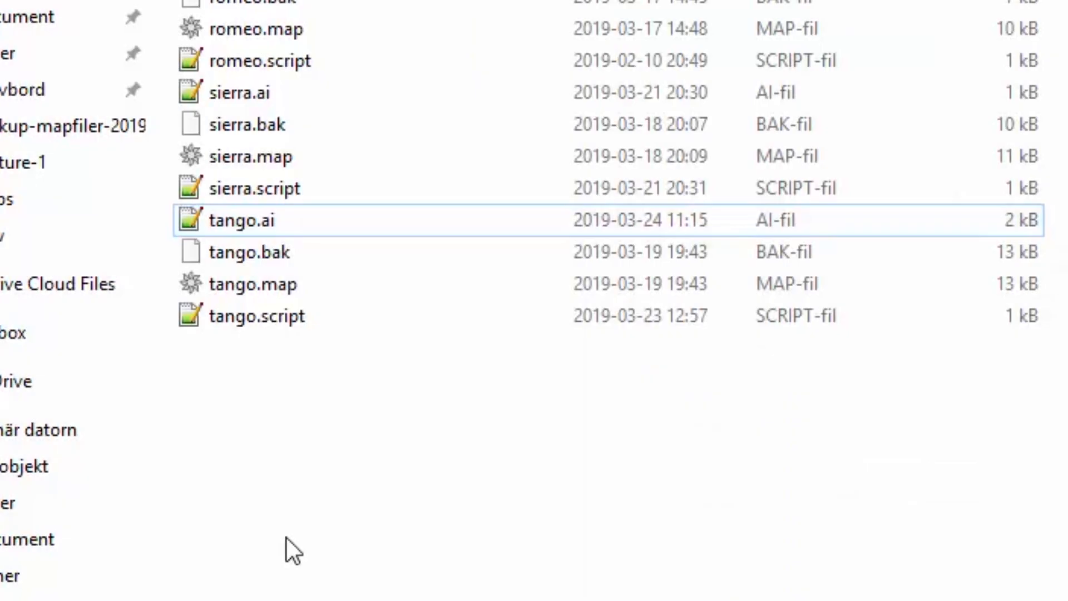
# - Open tango.ai and review its player triggers and soldier attributes down through the script
pyautogui.doubleClick(358, 222)
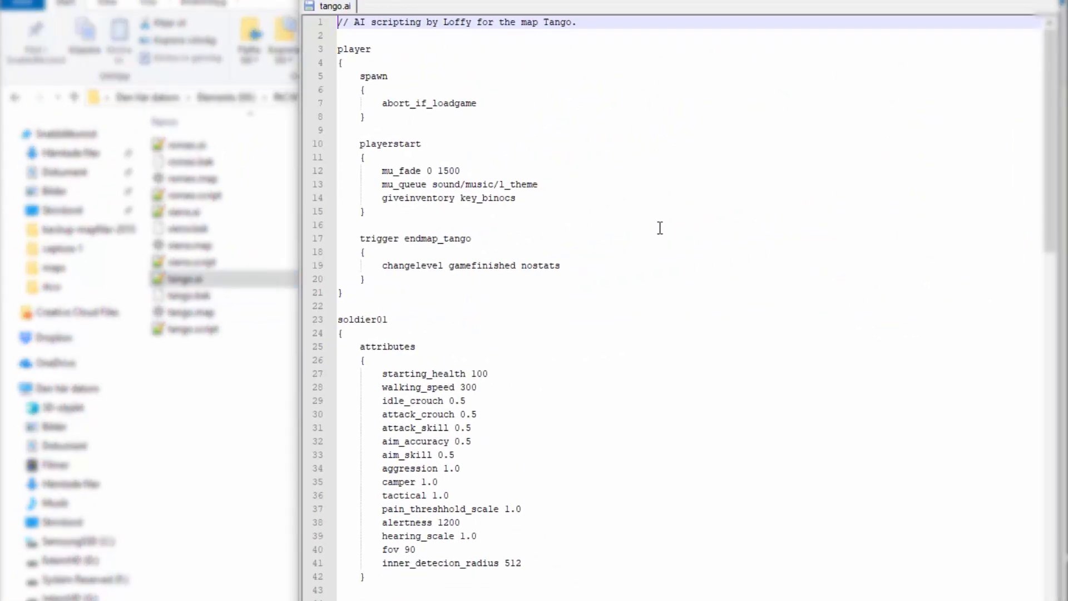
pyautogui.scroll(-20, 660, 228)
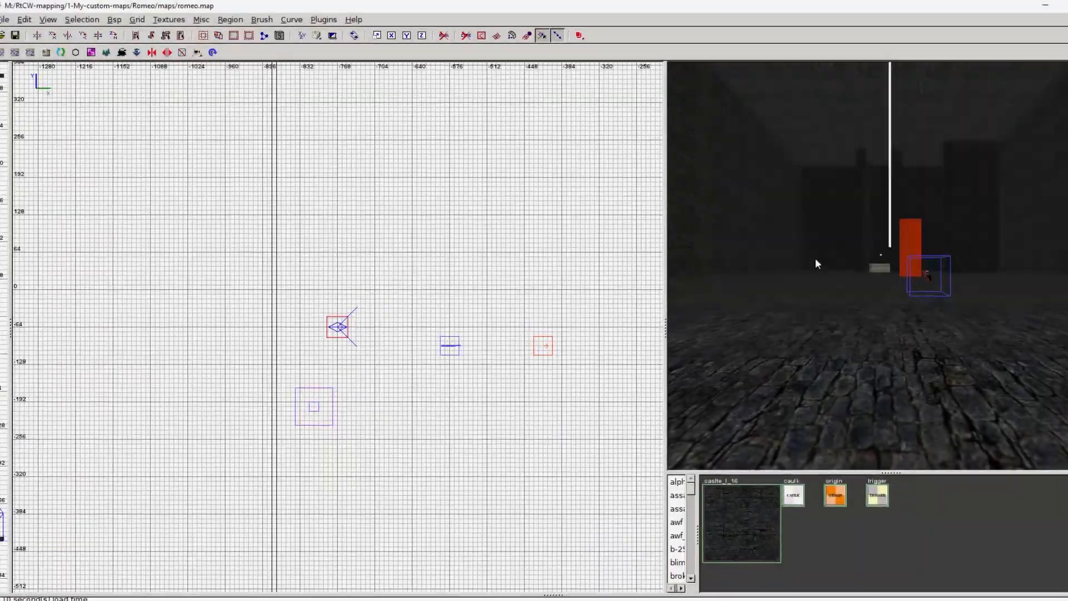
# - Compile romeo.map with the Q3Map2 final BSP option: -meta, -vis, -light -fast -filter -super 2 -bounce 8
pyautogui.rightClick(815, 261)
pyautogui.press('Up')
pyautogui.press('Left')
pyautogui.press('Down')
pyautogui.press('Up')
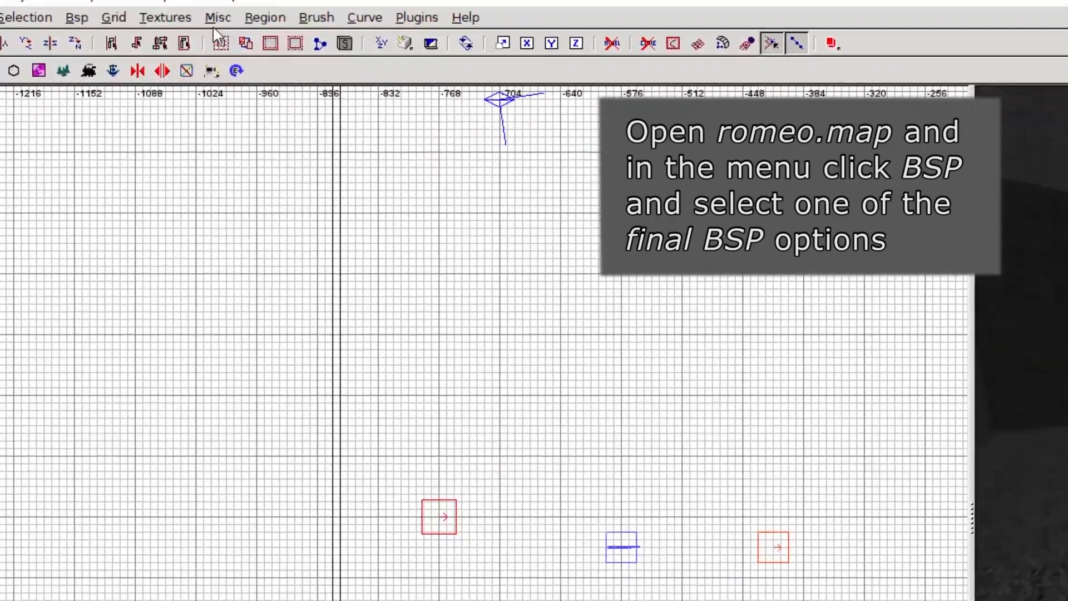
pyautogui.click(91, 19)
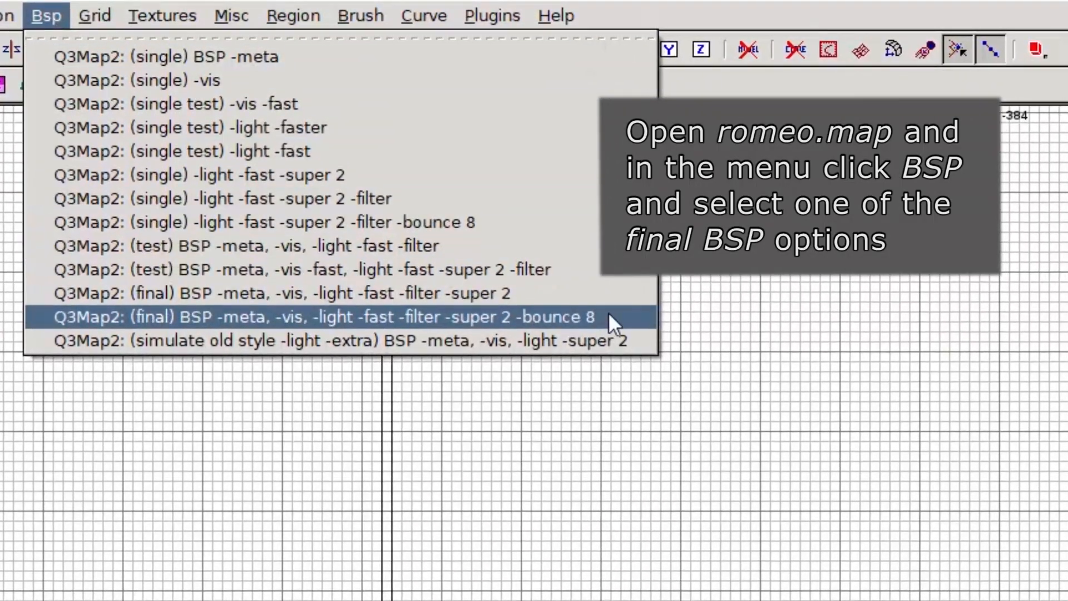
pyautogui.click(619, 317)
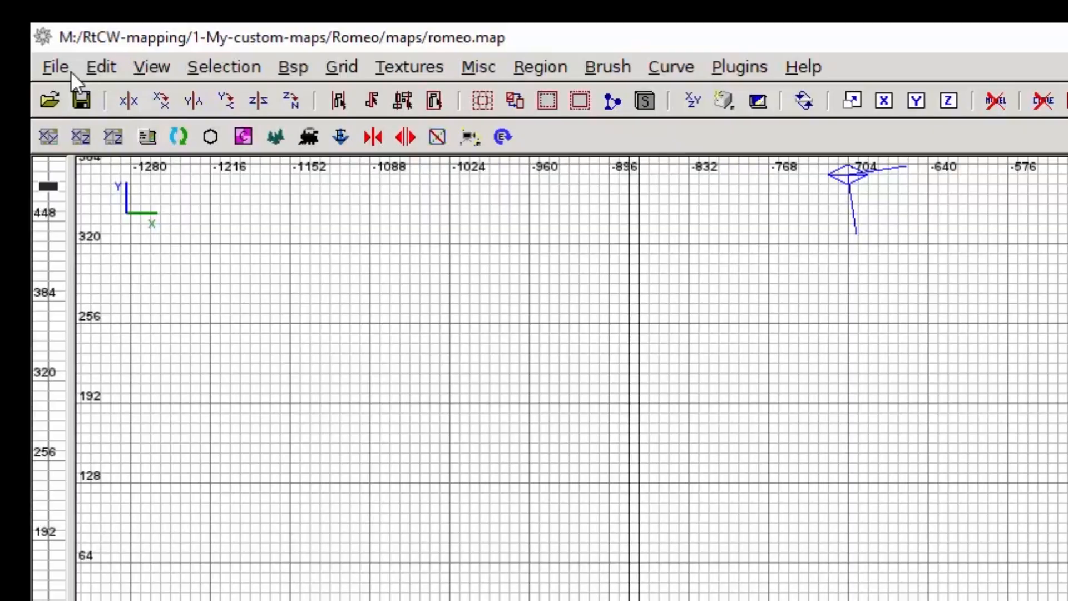
# - Open sierra.map and compile it with the Q3Map2 final BSP option that includes -super 2 -bounce 8
pyautogui.click(68, 70)
pyautogui.click(179, 176)
pyautogui.click(463, 255)
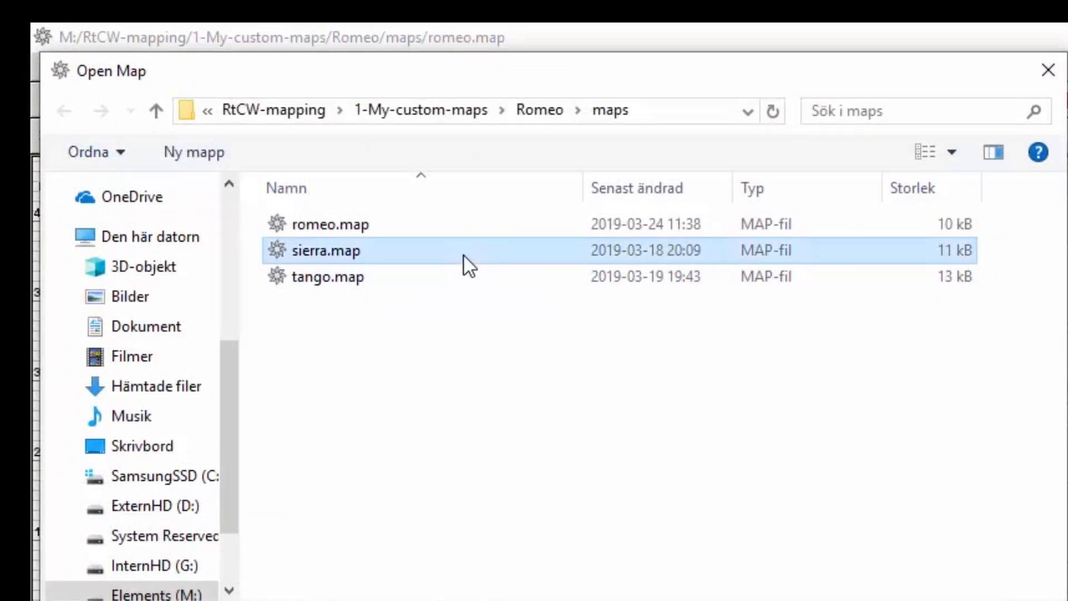
pyautogui.doubleClick(463, 255)
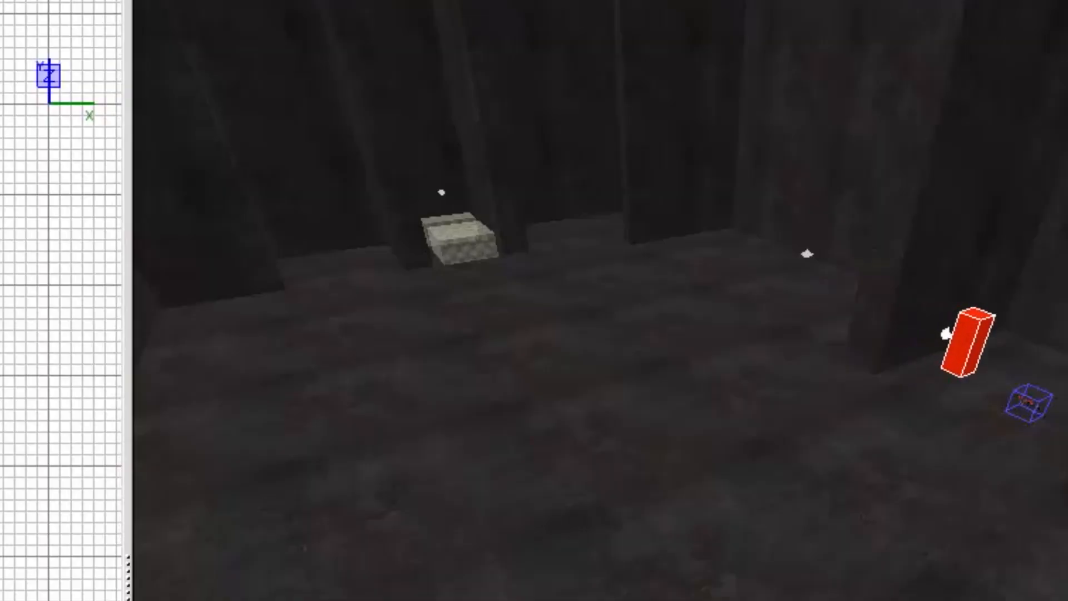
pyautogui.rightClick(715, 522)
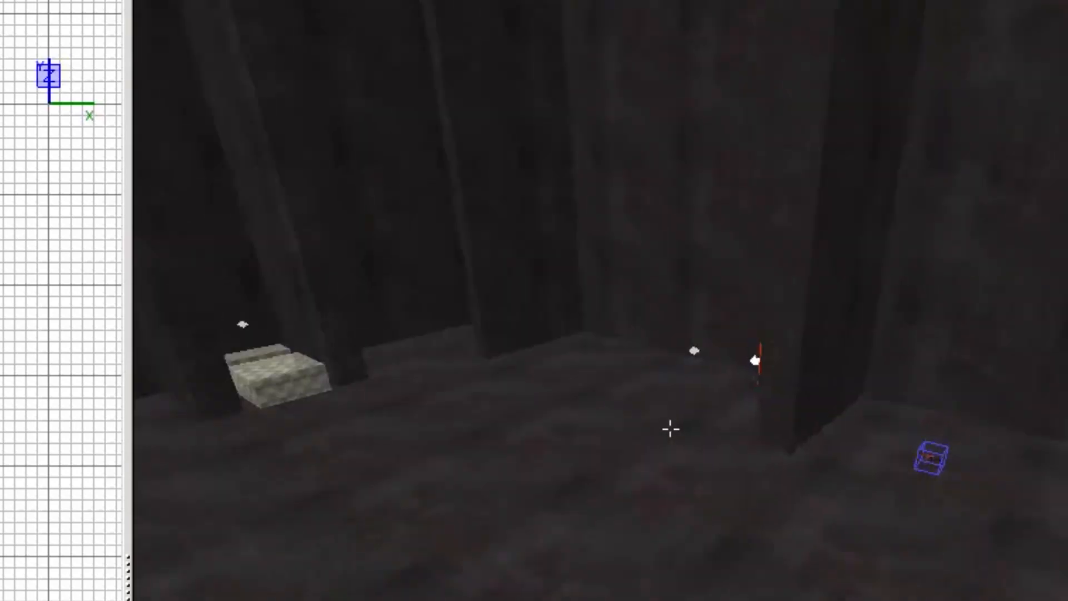
pyautogui.rightClick(671, 429)
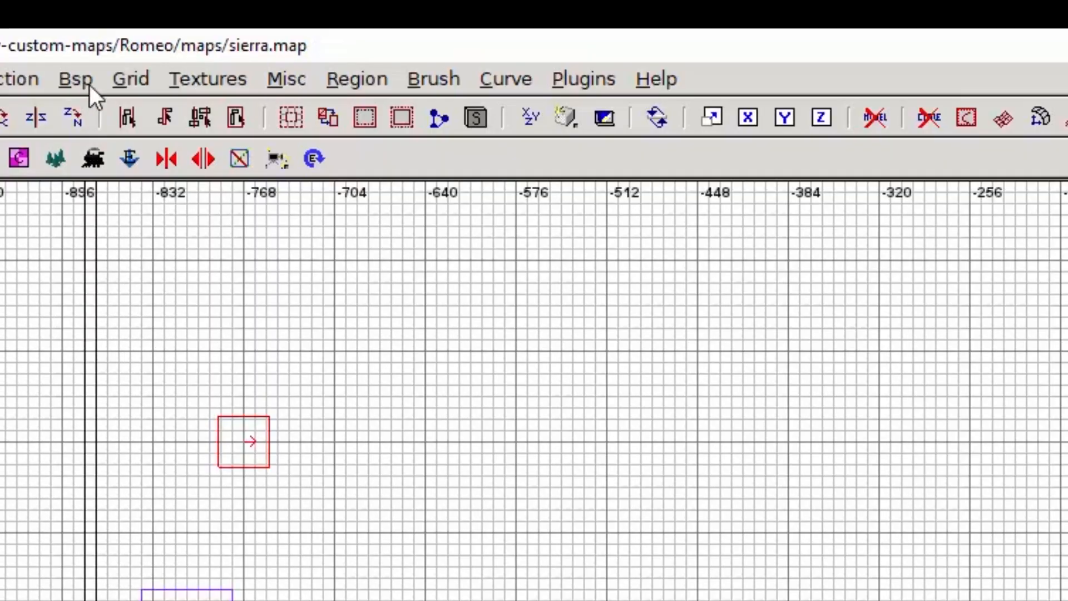
pyautogui.click(84, 82)
pyautogui.click(728, 420)
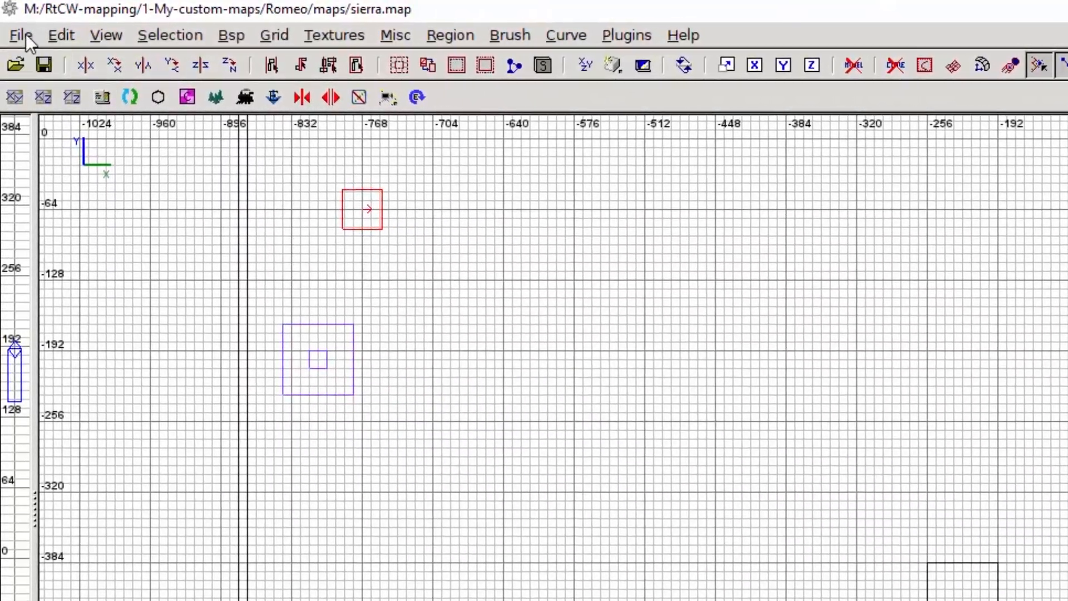
# - Open tango.map from the Romeo maps folder
pyautogui.click(25, 35)
pyautogui.click(167, 135)
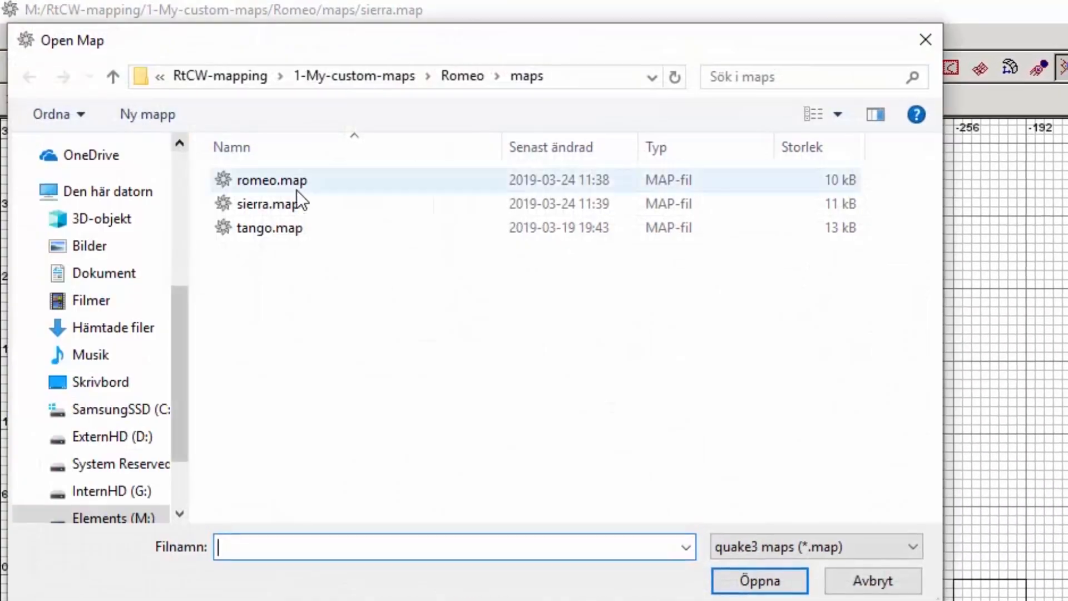
pyautogui.doubleClick(339, 229)
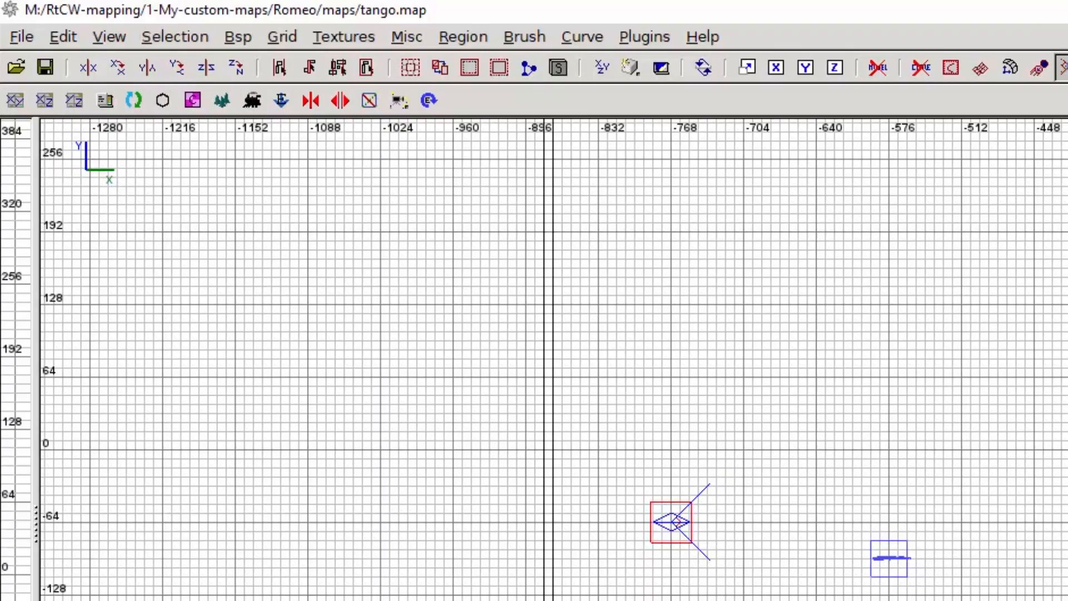
# - Add an extra wall brush to the grass area, stretched into a narrow block lower than the neighbouring walls
pyautogui.keyDown('shift'); pyautogui.click(940, 255); pyautogui.keyUp('shift')
pyautogui.moveTo(459, 311); pyautogui.dragTo(460, 98)
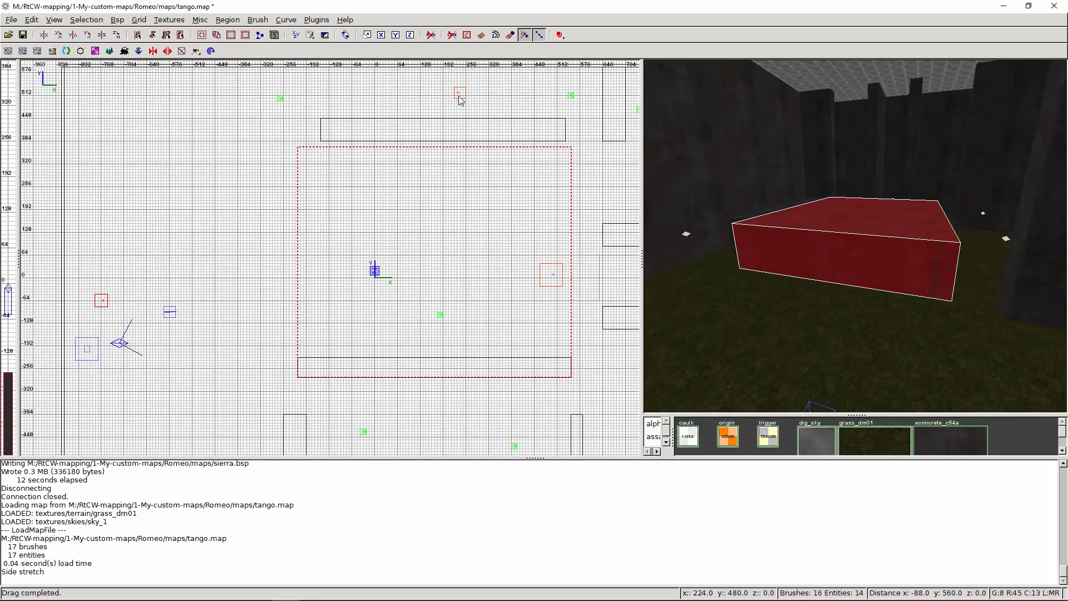
pyautogui.moveTo(597, 195); pyautogui.dragTo(474, 204)
pyautogui.moveTo(269, 235); pyautogui.dragTo(412, 237)
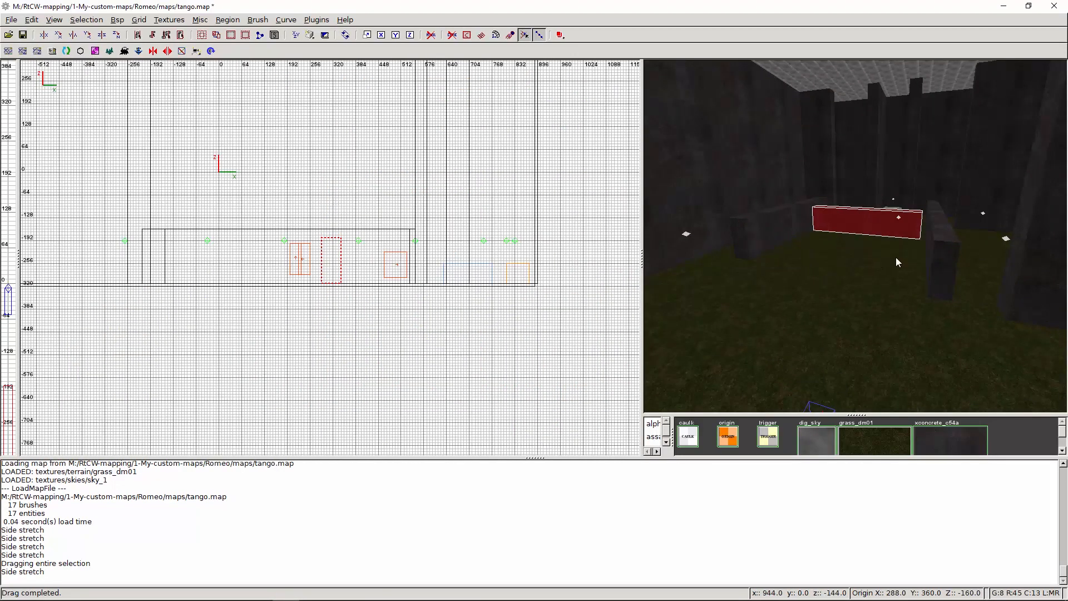
pyautogui.press('Escape')
# - Save tango.map and compile it with the Q3Map2 final BSP option: -meta, -vis, -light -fast -filter -super 2 -bounce 8
pyautogui.rightClick(895, 257)
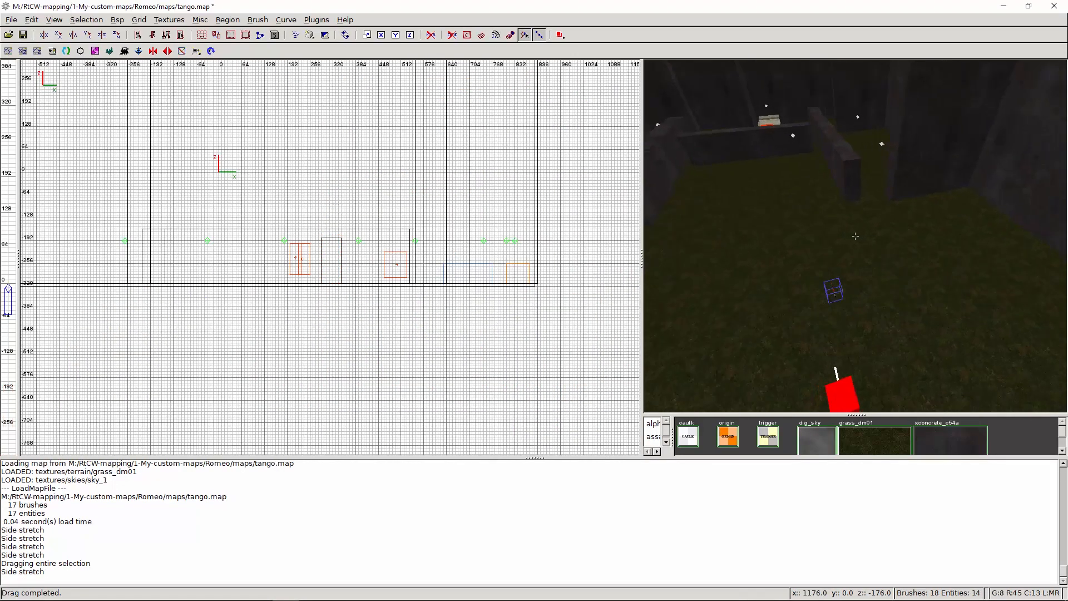
pyautogui.rightClick(896, 256)
pyautogui.click(11, 20)
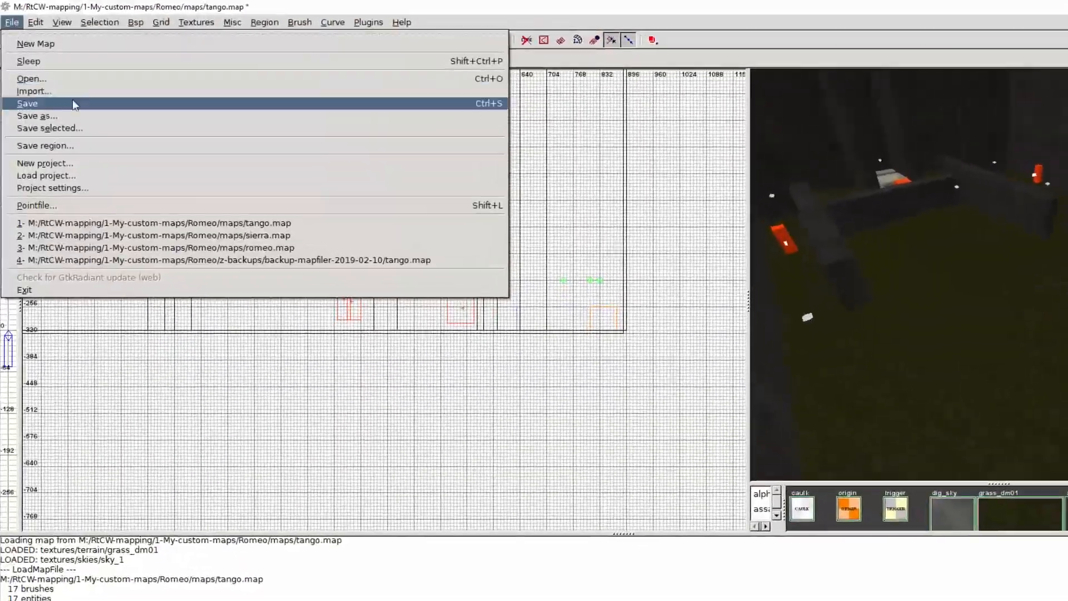
pyautogui.click(63, 90)
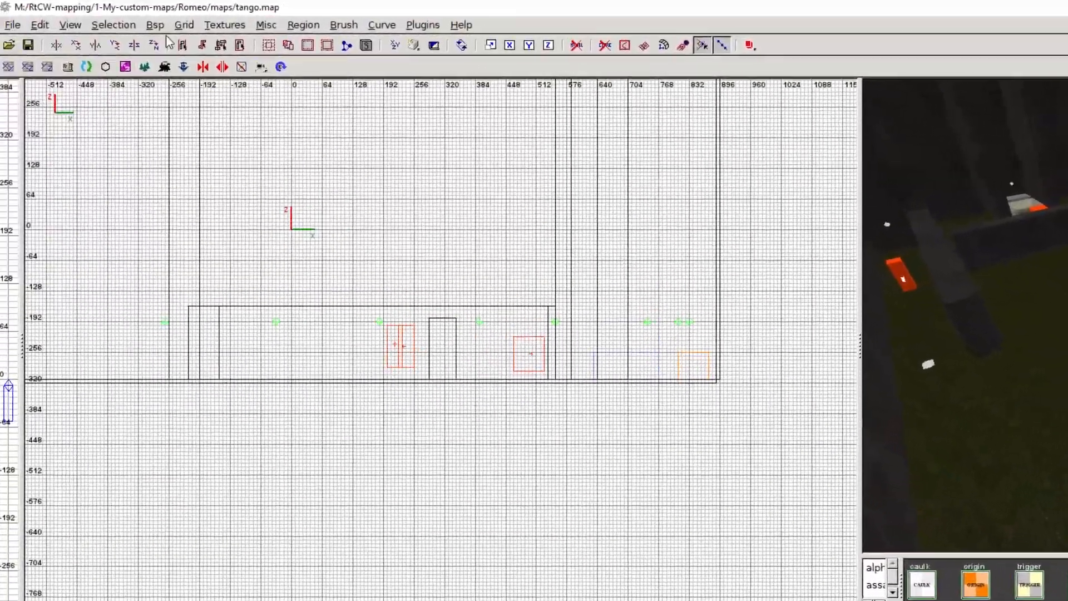
pyautogui.click(156, 24)
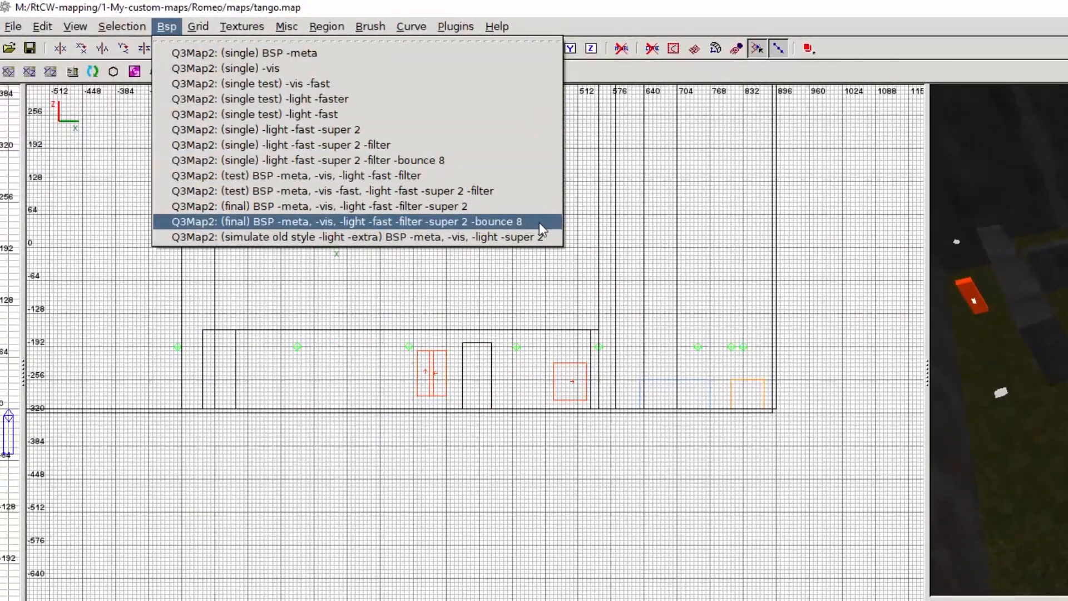
pyautogui.click(505, 210)
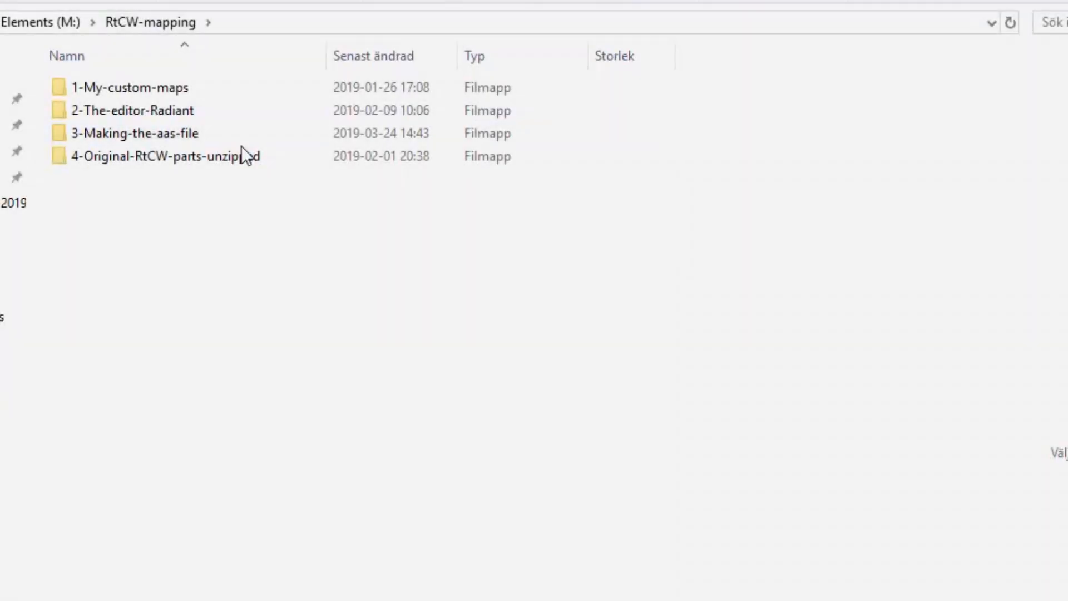
# - In File Explorer, go to 1-My-custom-maps/Romeo/maps and copy romeo.bsp, sierra.bsp and tango.bsp
pyautogui.doubleClick(223, 87)
pyautogui.doubleClick(222, 88)
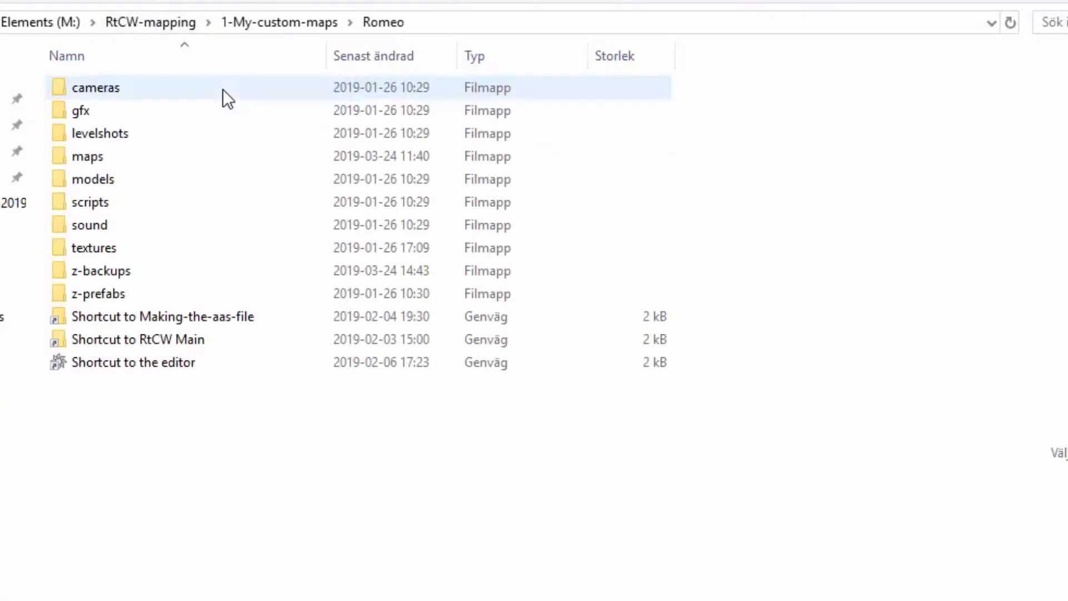
pyautogui.doubleClick(195, 156)
pyautogui.click(199, 133)
pyautogui.keyDown('ctrl'); pyautogui.click(157, 296); pyautogui.keyUp('ctrl')
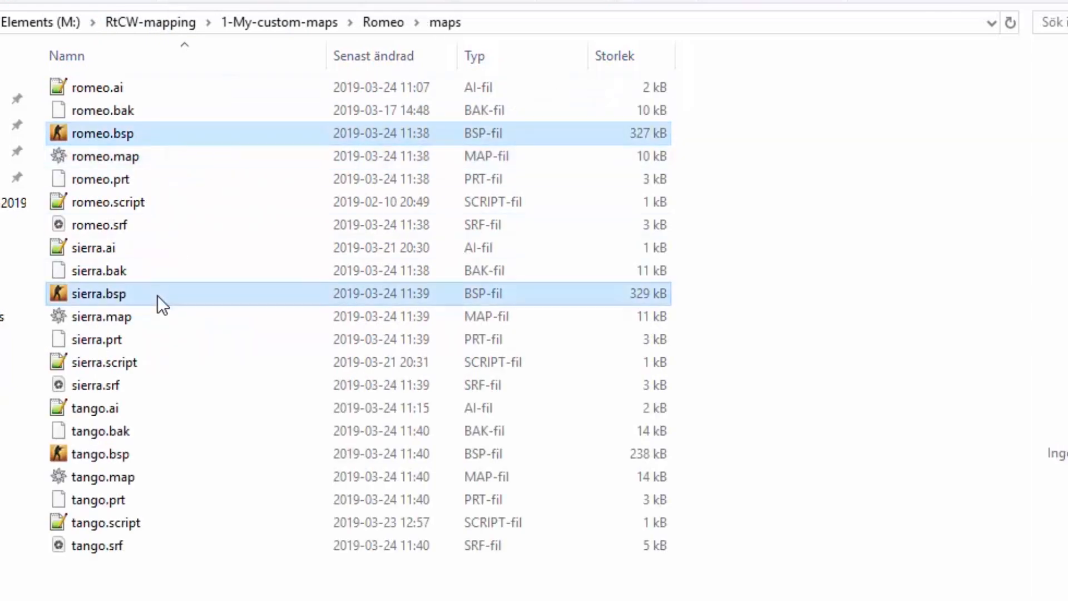
pyautogui.keyDown('ctrl'); pyautogui.click(169, 453); pyautogui.keyUp('ctrl')
pyautogui.rightClick(169, 454)
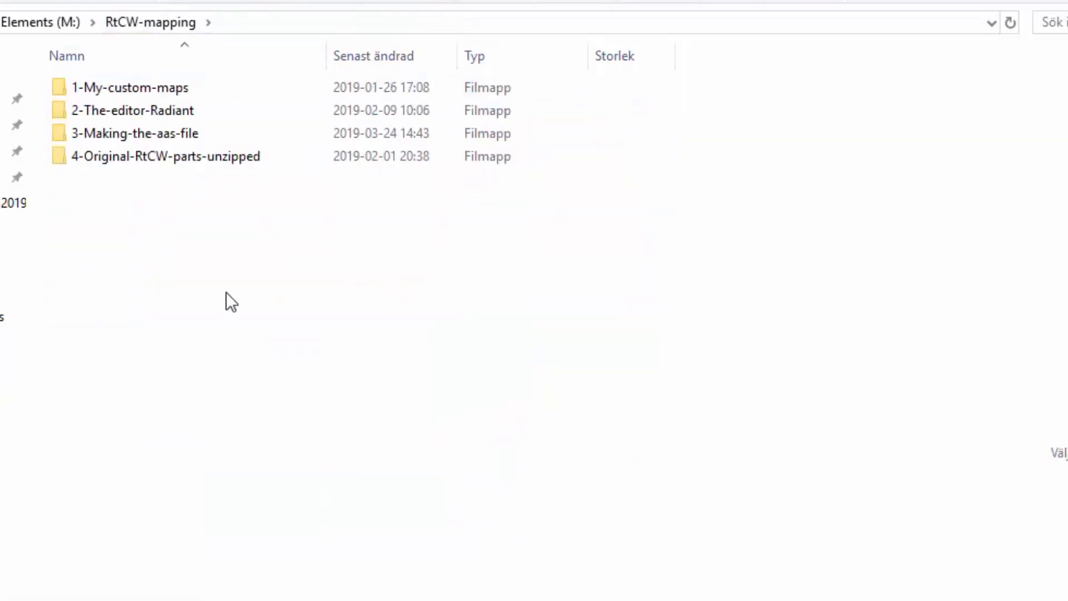
# - Paste the three copied BSP files into the 3-Making-the-aas-file folder
pyautogui.doubleClick(248, 135)
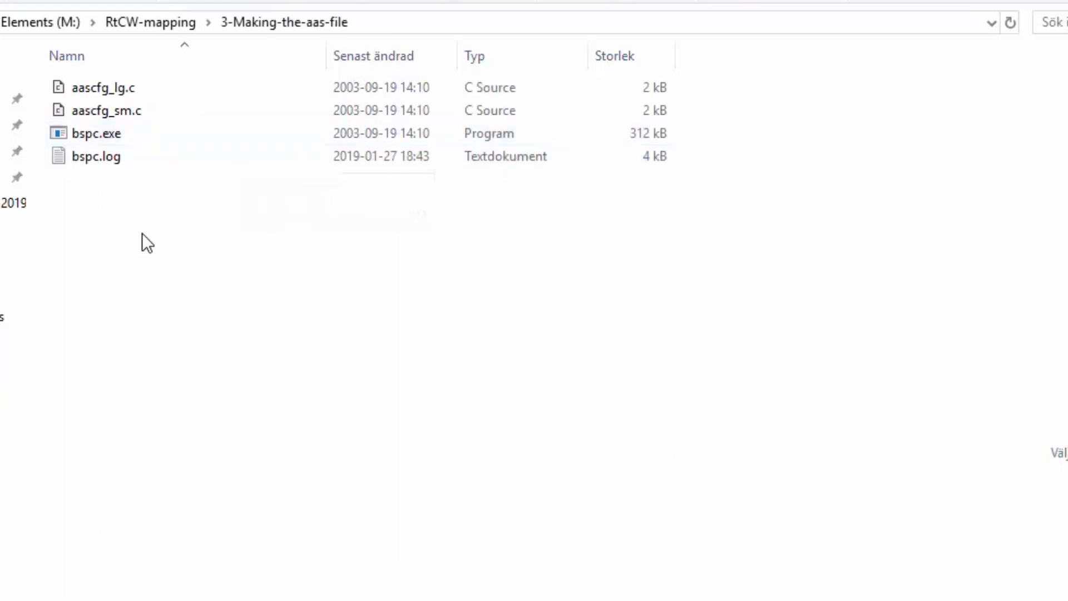
pyautogui.rightClick(134, 209)
pyautogui.click(15, 363)
pyautogui.click(146, 465)
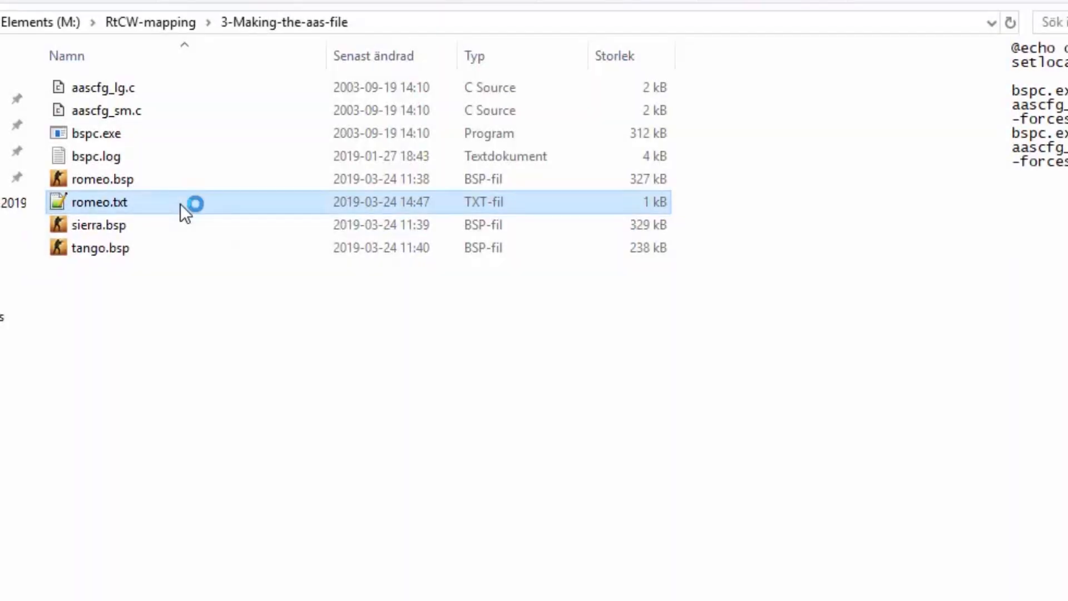
# - In romeo.txt in Notepad++, replace mapname.bsp with romeo.bsp in both bspc.exe command lines, save and close the editor
pyautogui.moveTo(620, 0); pyautogui.dragTo(445, 284)
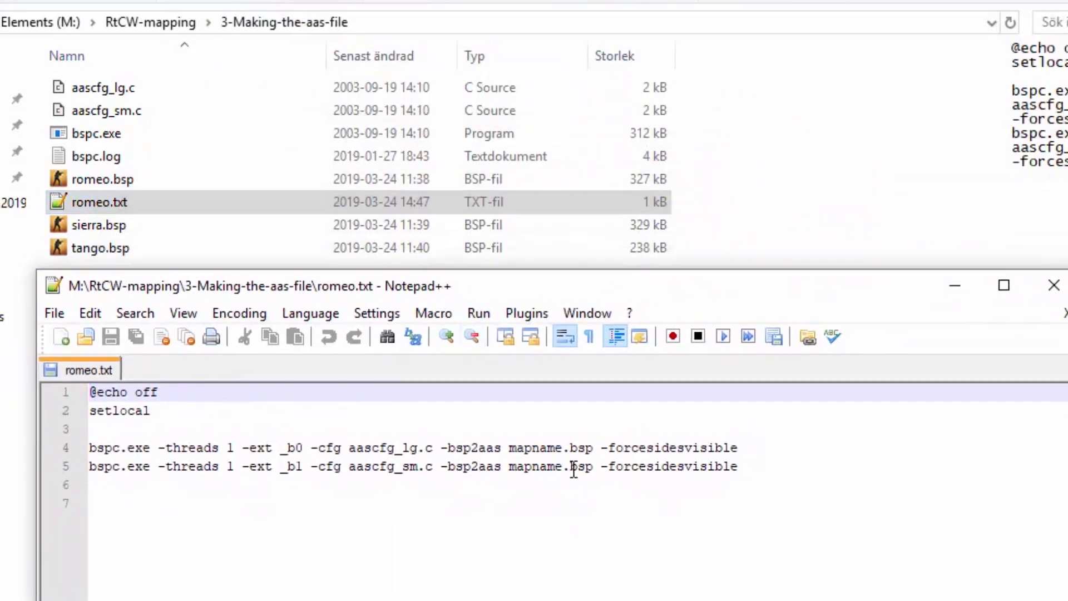
pyautogui.click(562, 453)
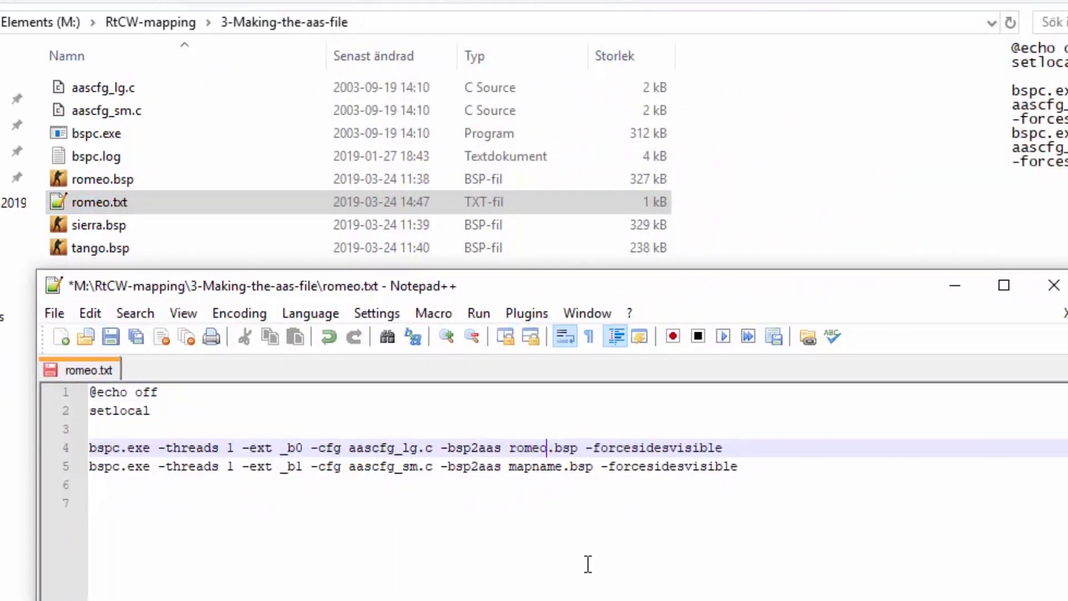
pyautogui.press('Down')
pyautogui.press('Right')
pyautogui.press('Right')
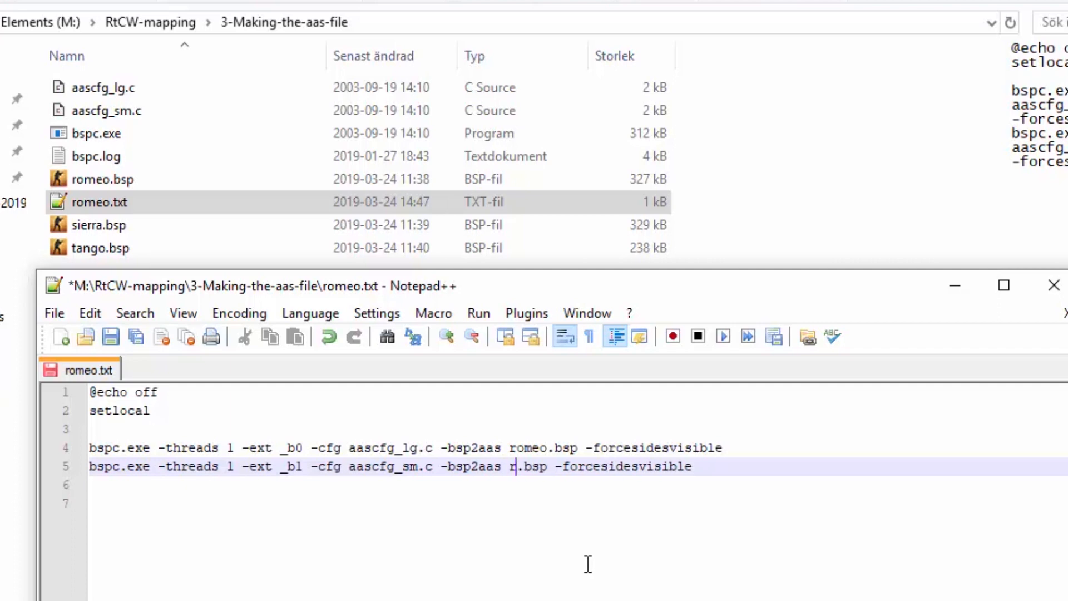
pyautogui.press('Down')
pyautogui.press('Down')
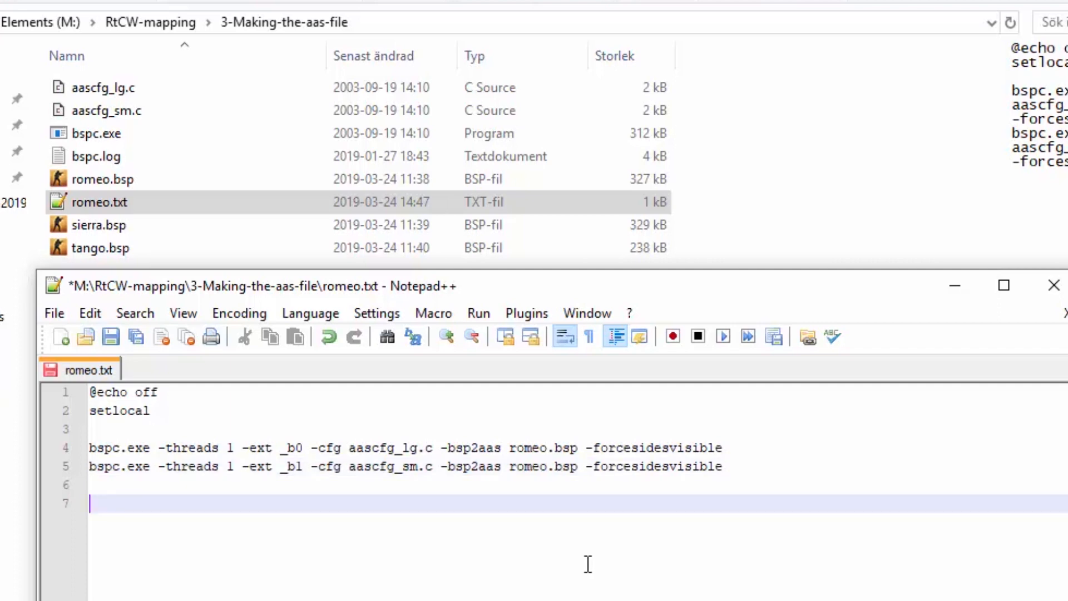
pyautogui.click(1052, 286)
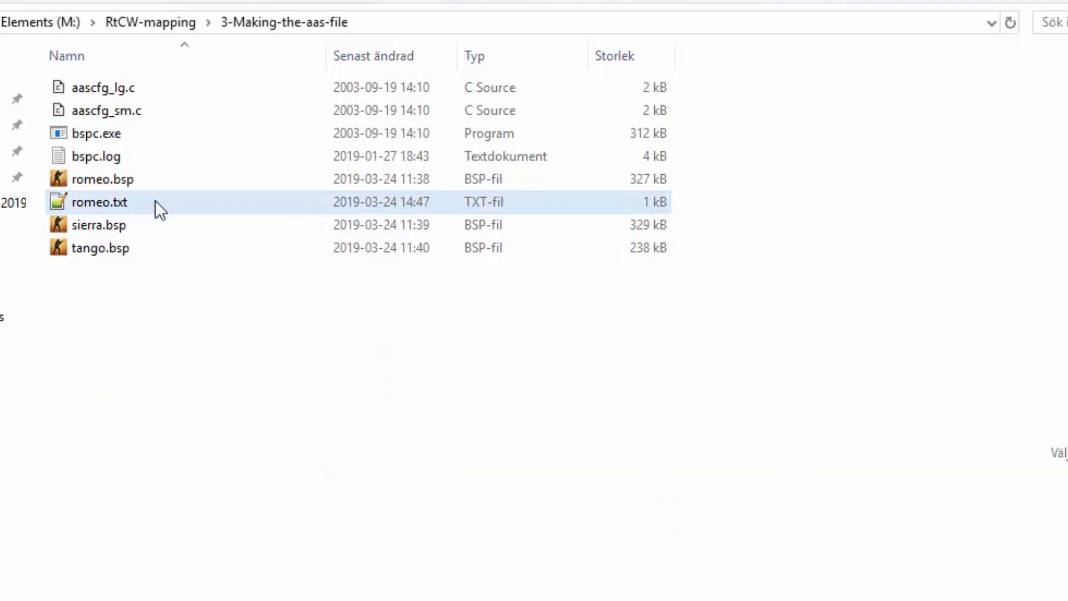
# - Duplicate romeo.txt in the 3-Making-the-aas-file folder and rename the copy sierra.txt
pyautogui.rightClick(155, 200)
pyautogui.press('Escape')
pyautogui.rightClick(136, 463)
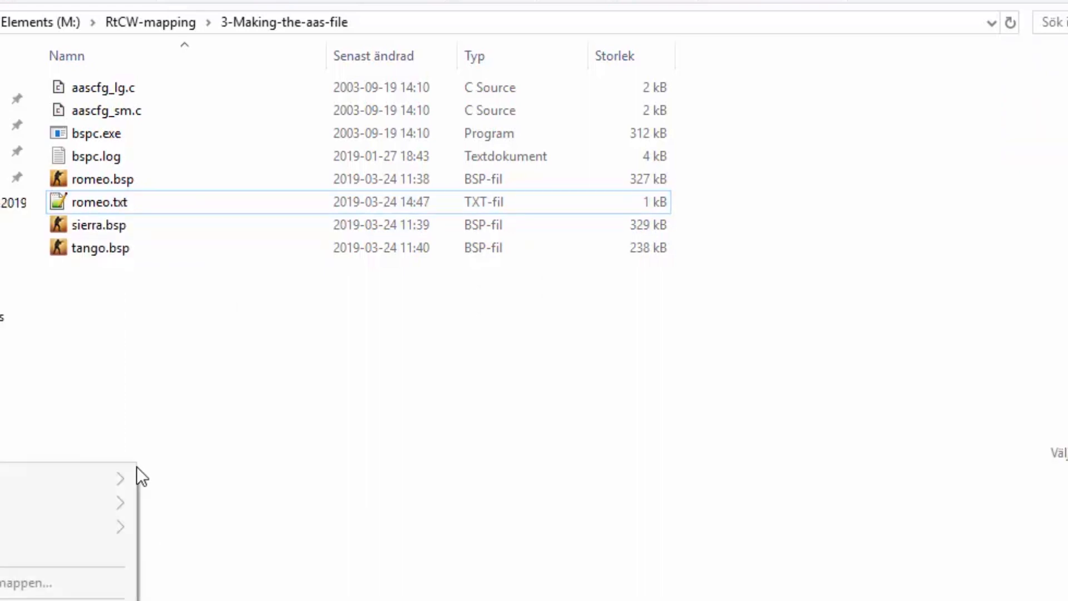
pyautogui.click(111, 600)
pyautogui.click(180, 395)
pyautogui.click(165, 182)
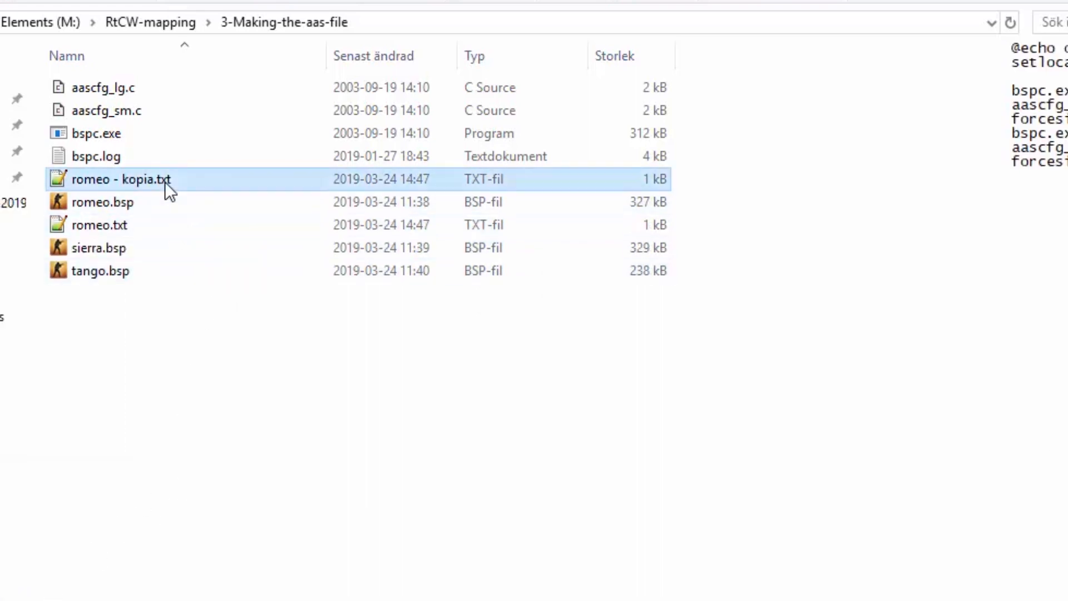
pyautogui.press('F2')
pyautogui.write('sierra')
pyautogui.press('Return')
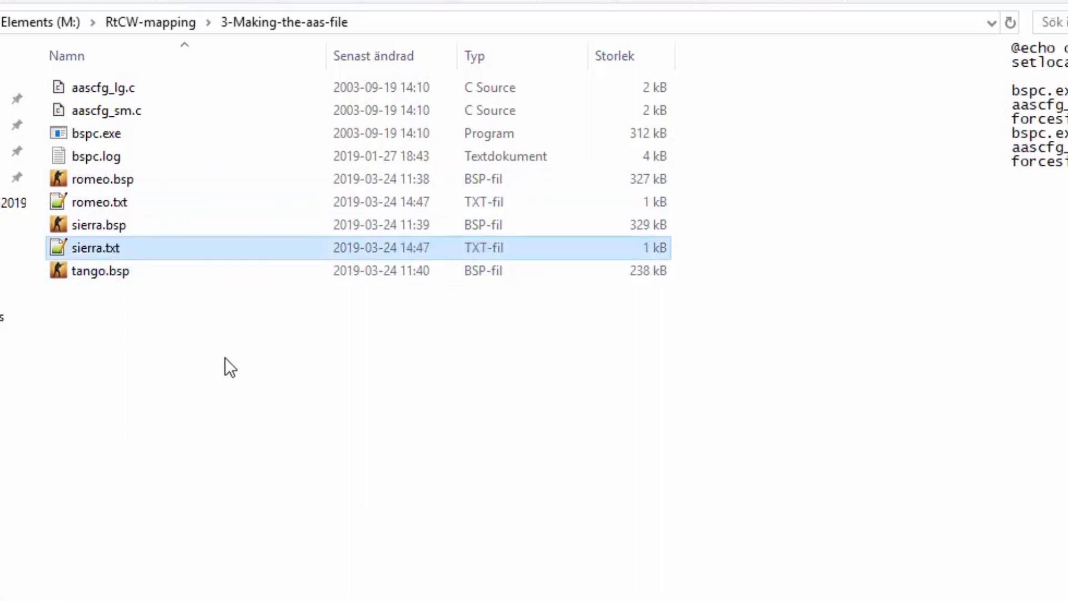
# - Open sierra.txt in Notepad++ and replace romeo.bsp with sierra.bsp in both bspc.exe command lines
pyautogui.click(228, 356)
pyautogui.rightClick(160, 202)
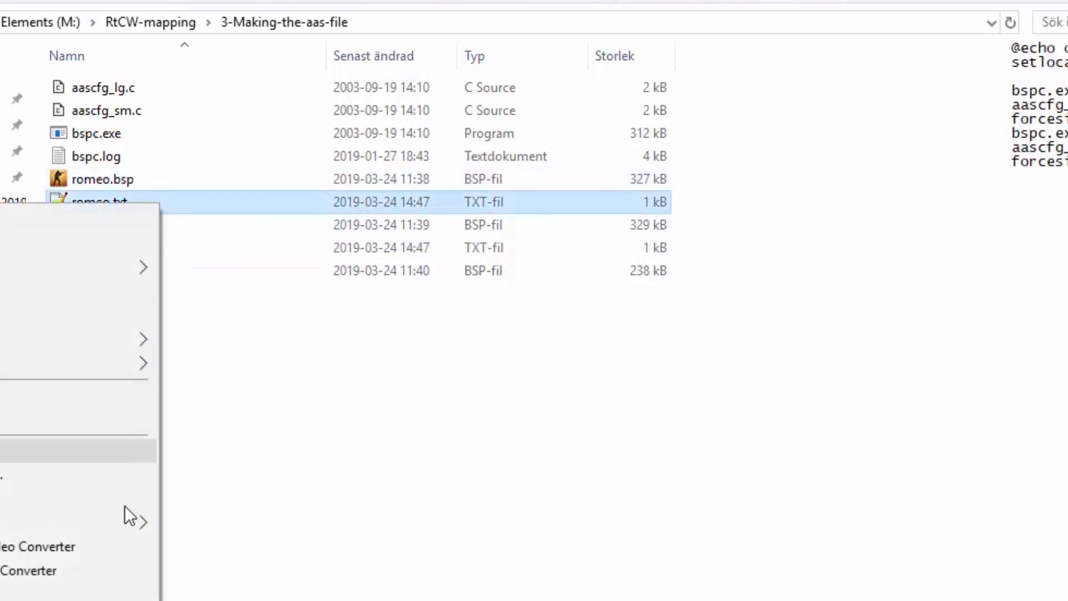
pyautogui.press('Escape')
pyautogui.doubleClick(175, 247)
pyautogui.click(557, 442)
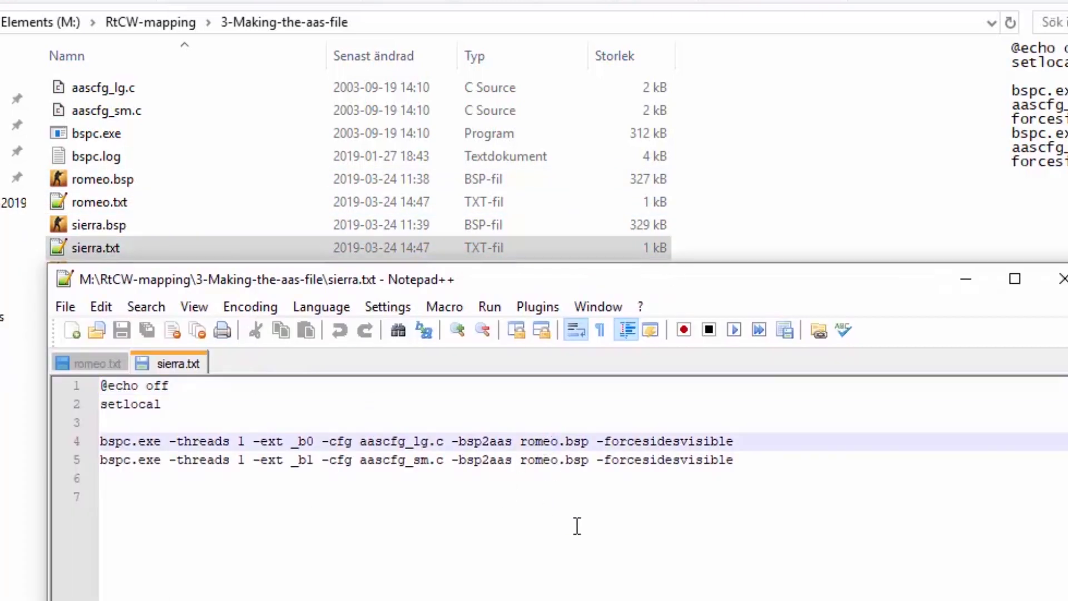
pyautogui.press('Down')
pyautogui.press('BackSpace')
pyautogui.press('BackSpace')
pyautogui.press('BackSpace')
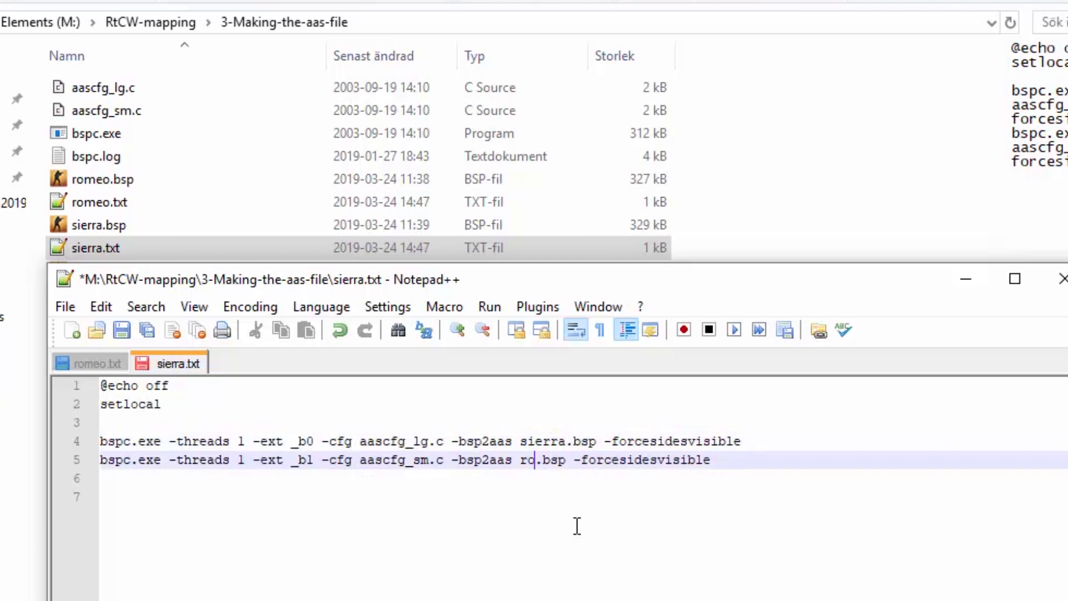
pyautogui.click(577, 526)
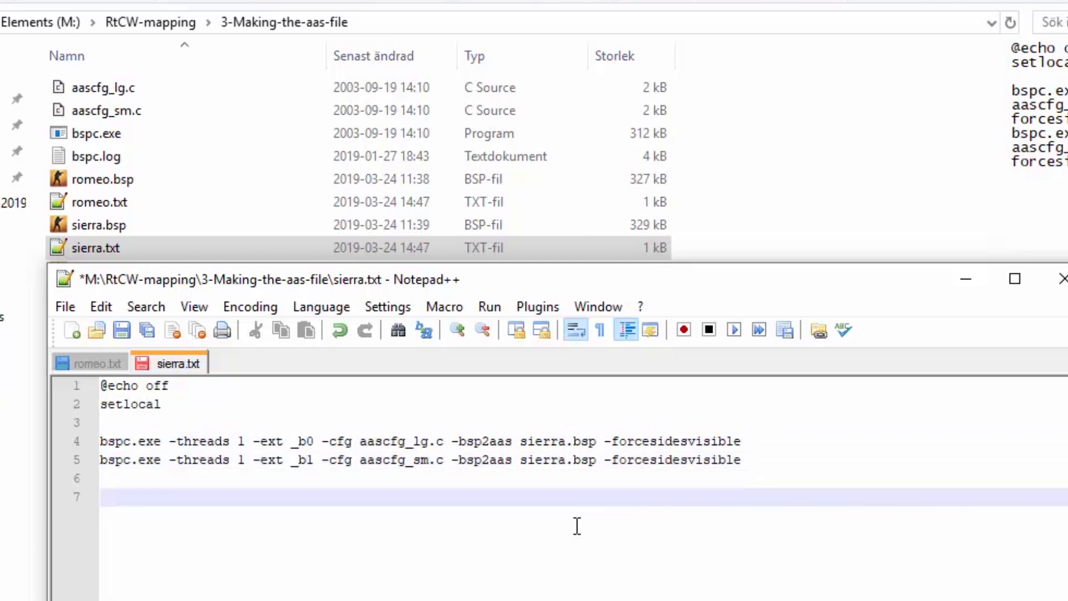
# - Duplicate romeo.txt in the 3-Making-the-aas-file folder and rename the copy tango.txt
pyautogui.click(158, 202)
pyautogui.hotkey('ctrl', 'c')
pyautogui.rightClick(155, 397)
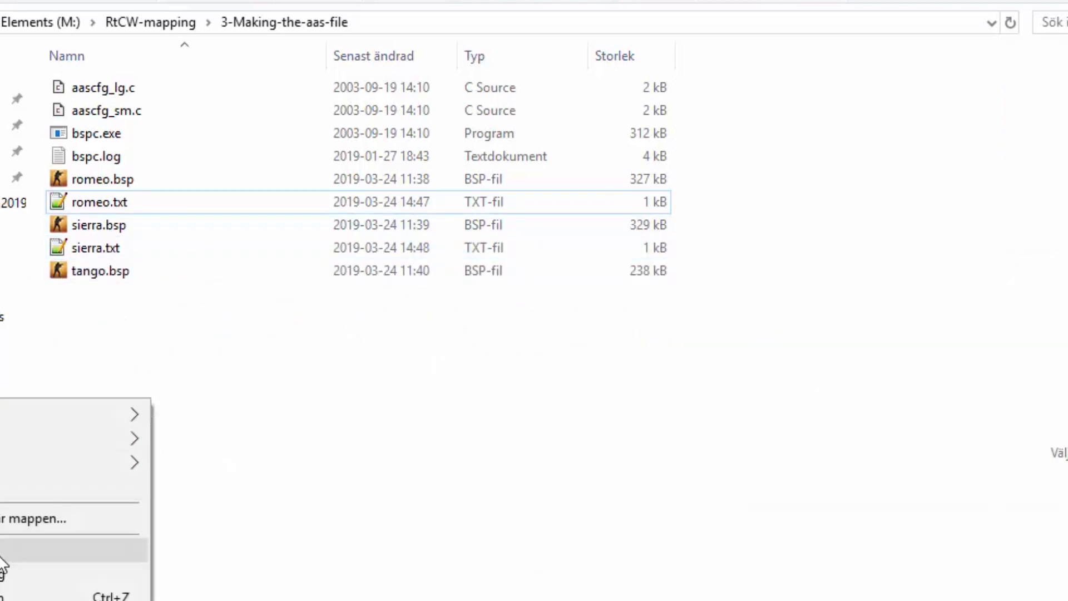
pyautogui.click(2, 553)
pyautogui.press('F2')
pyautogui.press('Right')
pyautogui.press('BackSpace')
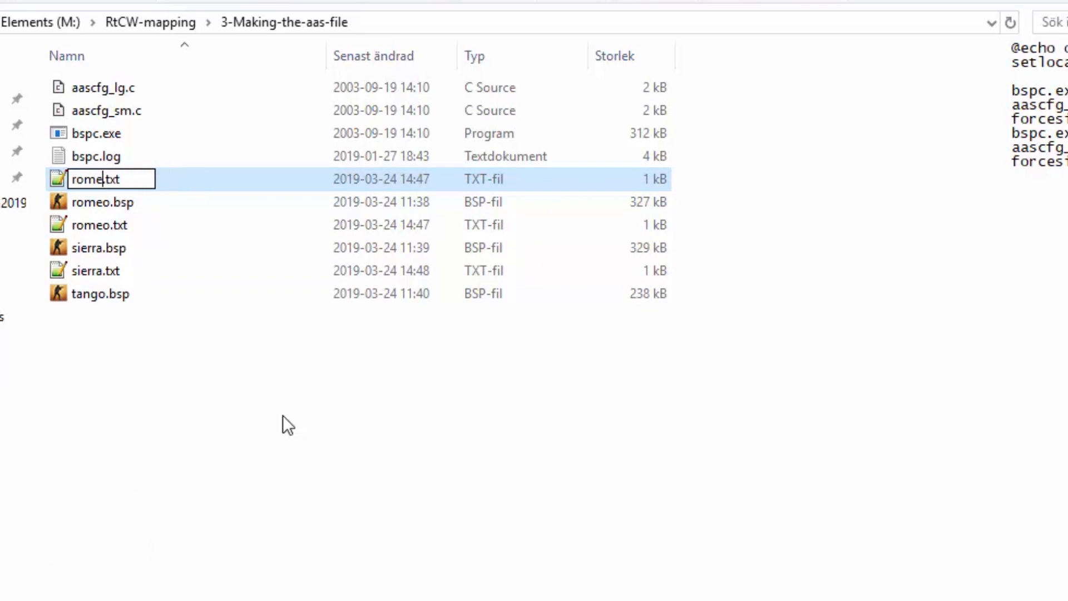
pyautogui.write('tango')
pyautogui.press('Return')
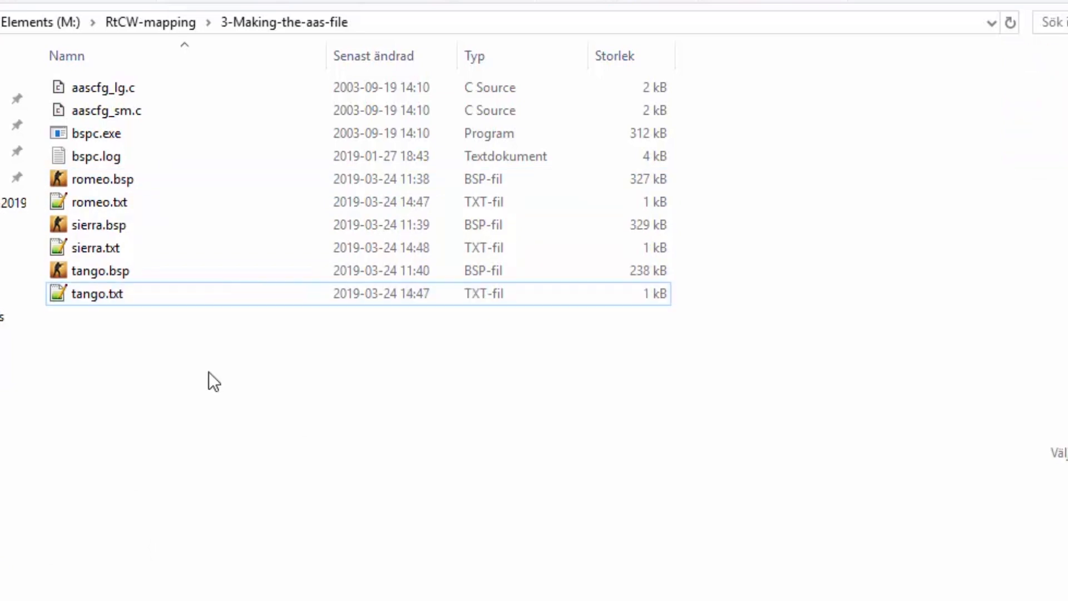
# - In tango.txt in Notepad++, replace romeo.bsp with tango.bsp in both bspc.exe command lines, save and close the editor
pyautogui.doubleClick(150, 295)
pyautogui.click(558, 491)
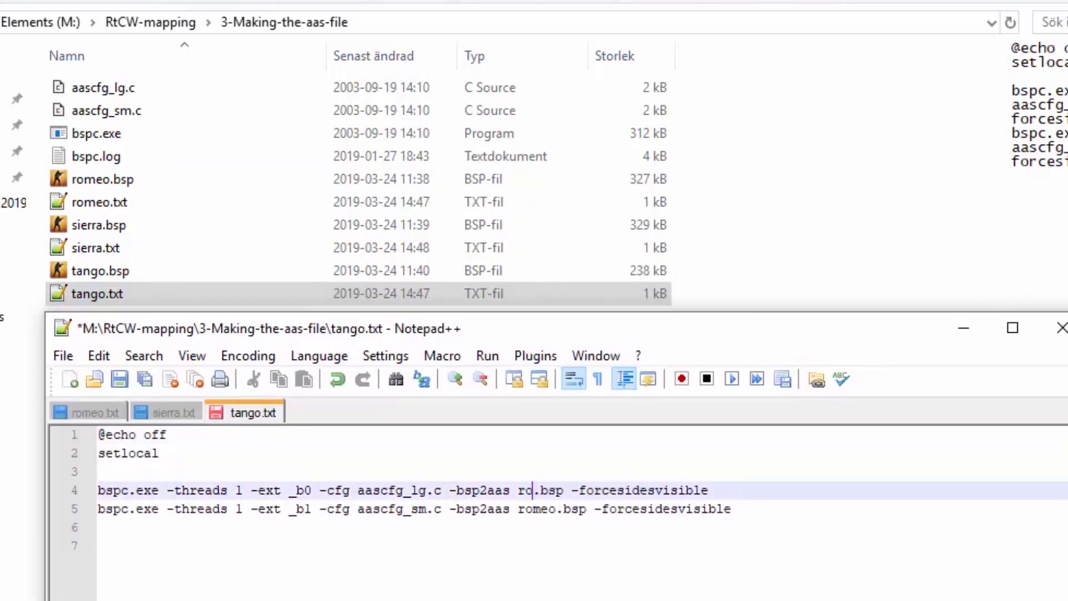
pyautogui.press('Down')
pyautogui.press('BackSpace')
pyautogui.press('BackSpace')
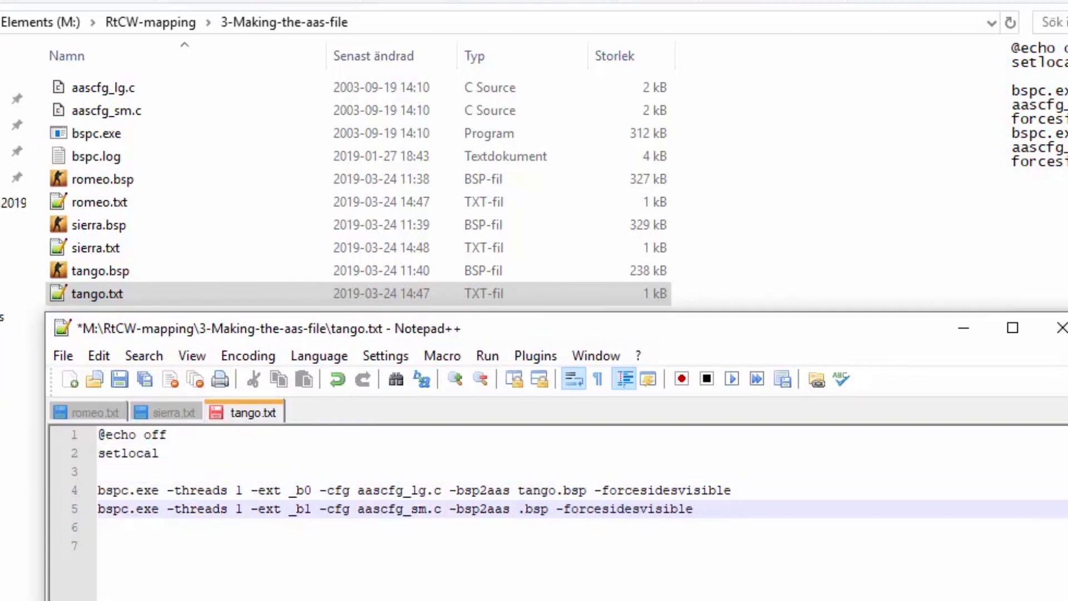
pyautogui.click(99, 545)
pyautogui.hotkey('ctrl', 's')
pyautogui.click(304, 441)
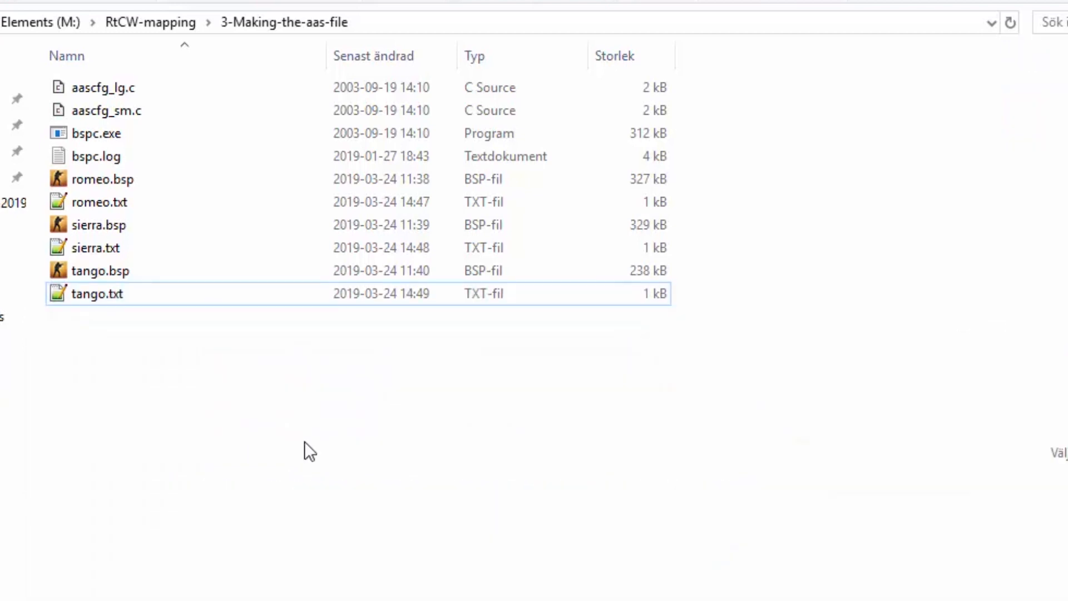
# - Change the extension of romeo.txt so the file is named romeo.bat
pyautogui.click(148, 202)
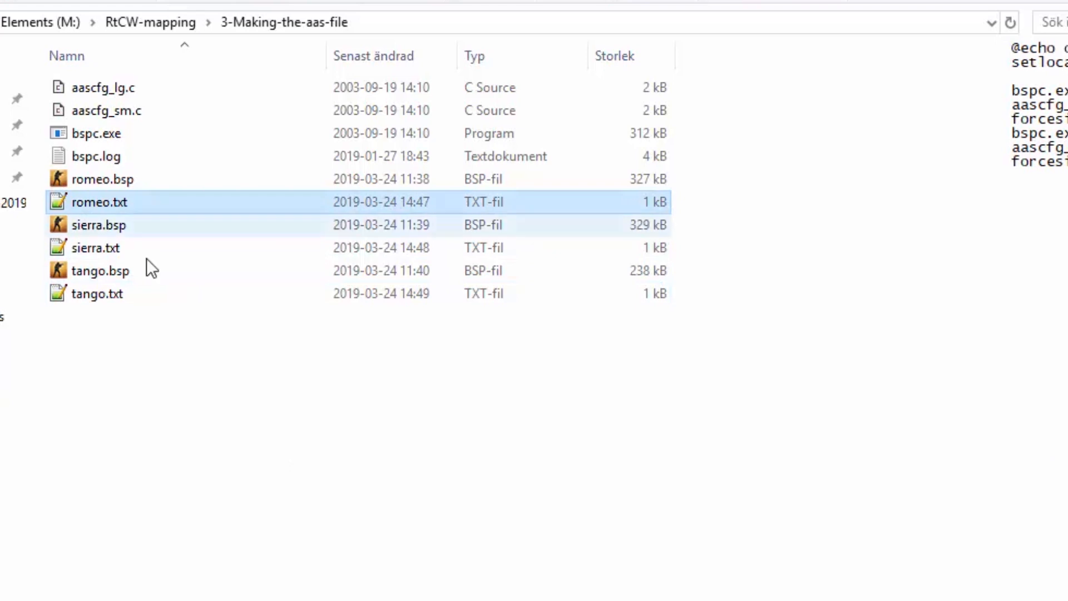
pyautogui.press('F2')
pyautogui.press('End')
pyautogui.press('BackSpace')
pyautogui.press('BackSpace')
pyautogui.press('BackSpace')
pyautogui.write('bat')
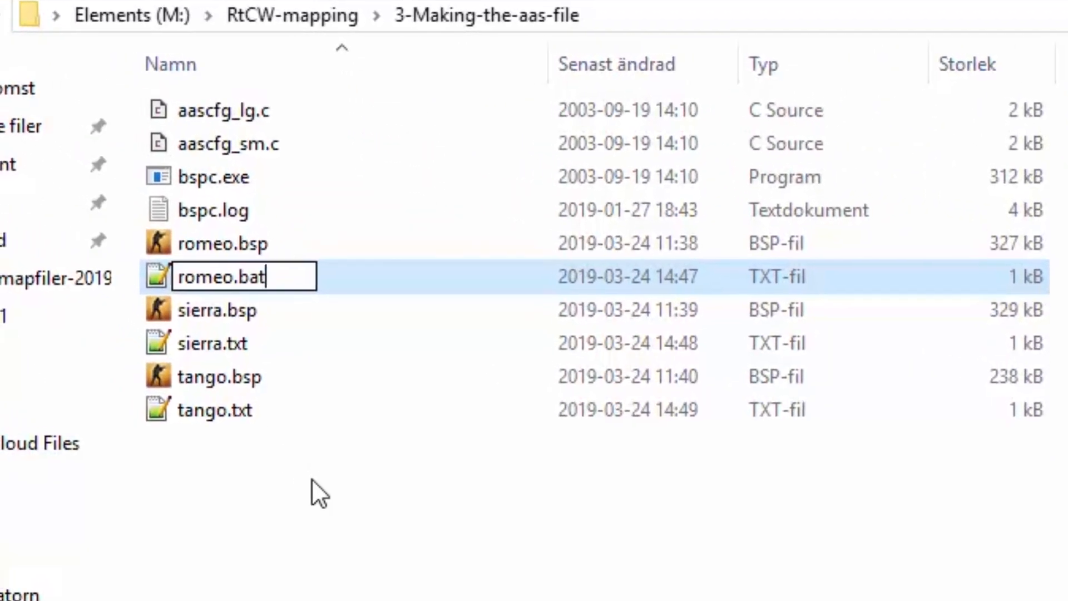
pyautogui.press('Return')
# - Change the extension of sierra.txt so the file is named sierra.bat
pyautogui.click(270, 342)
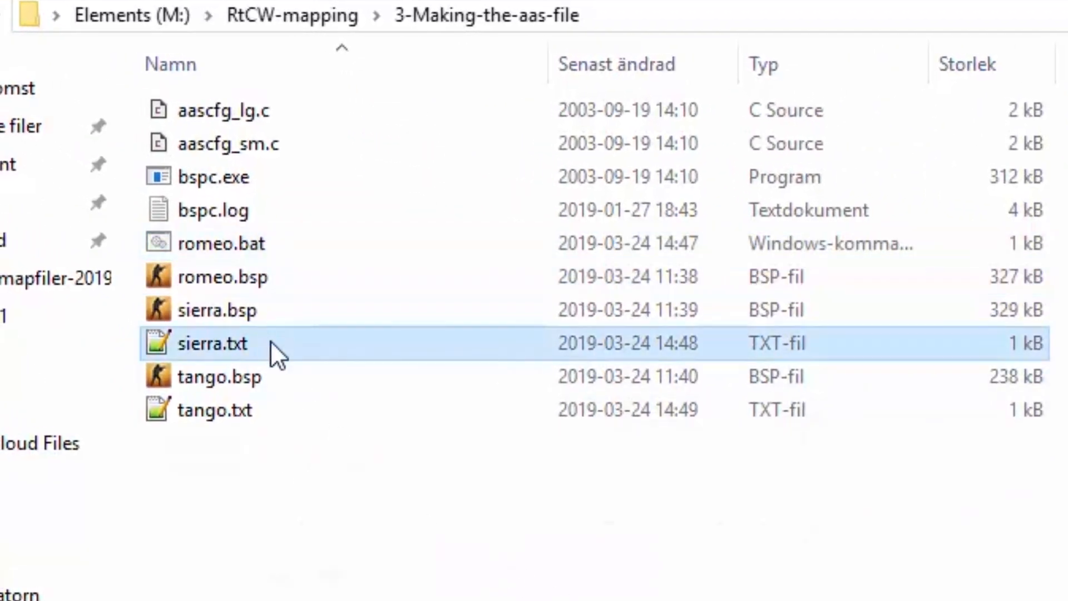
pyautogui.press('F2')
pyautogui.press('End')
pyautogui.press('BackSpace')
pyautogui.press('BackSpace')
pyautogui.press('BackSpace')
pyautogui.write('bat')
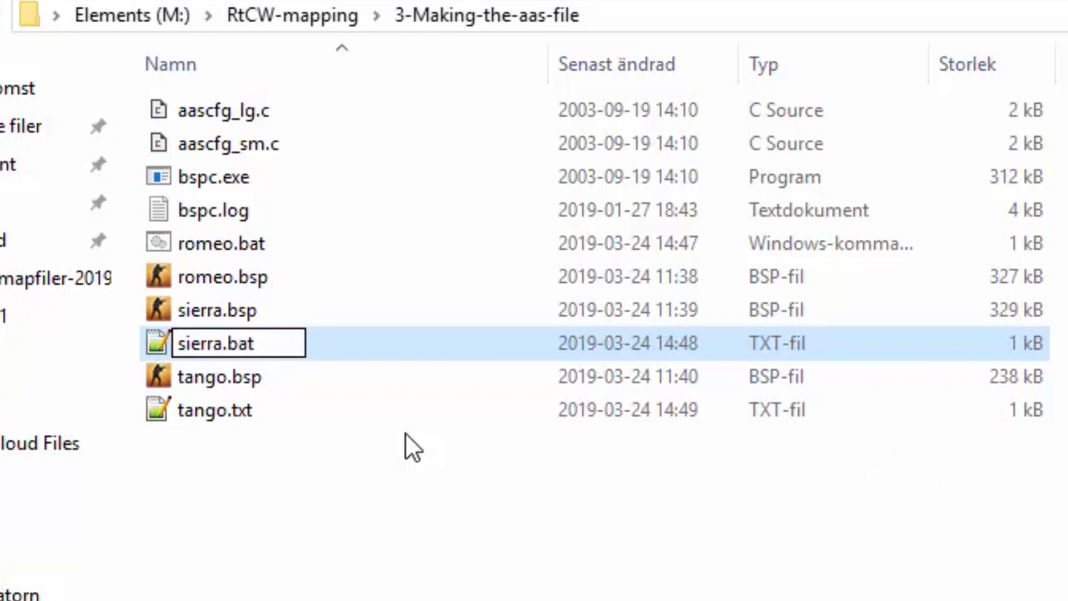
pyautogui.press('Return')
# - Change the extension of tango.txt so the file is named tango.bat
pyautogui.click(282, 411)
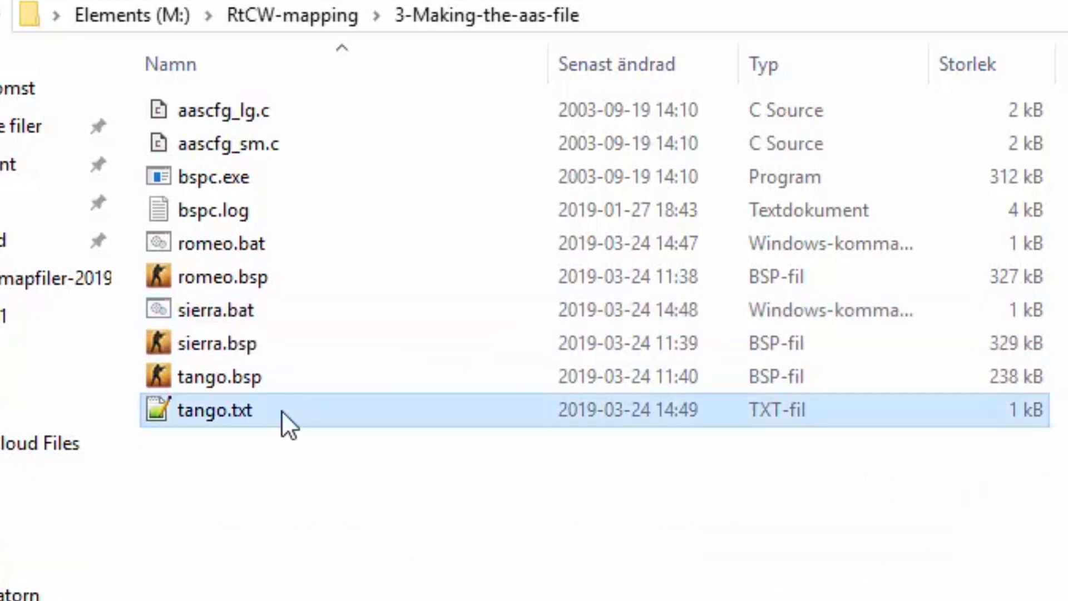
pyautogui.press('F2')
pyautogui.press('End')
pyautogui.press('BackSpace')
pyautogui.press('BackSpace')
pyautogui.press('BackSpace')
pyautogui.write('bat')
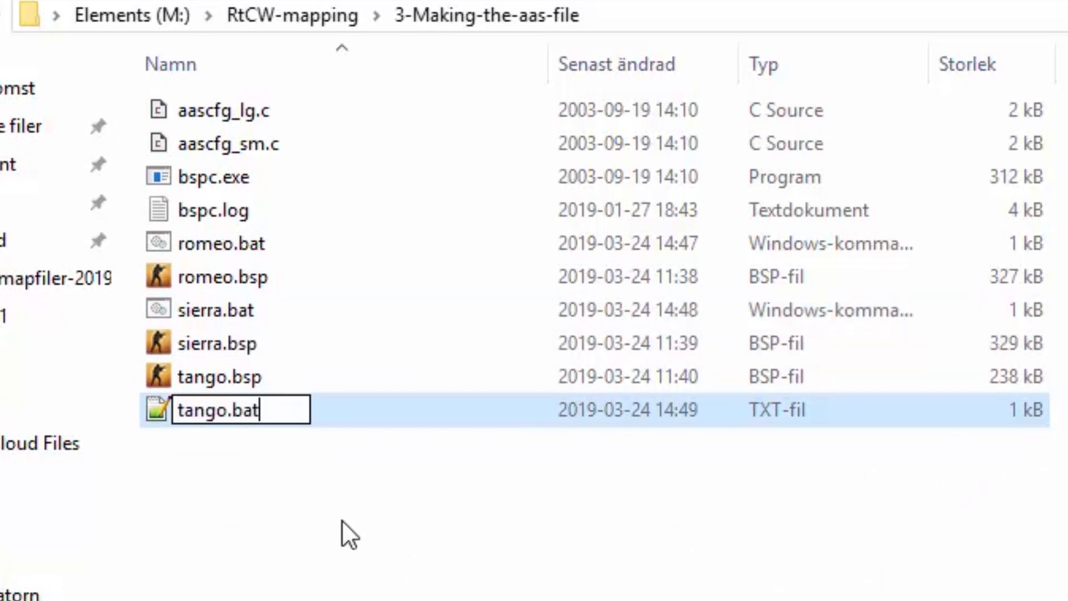
pyautogui.press('Return')
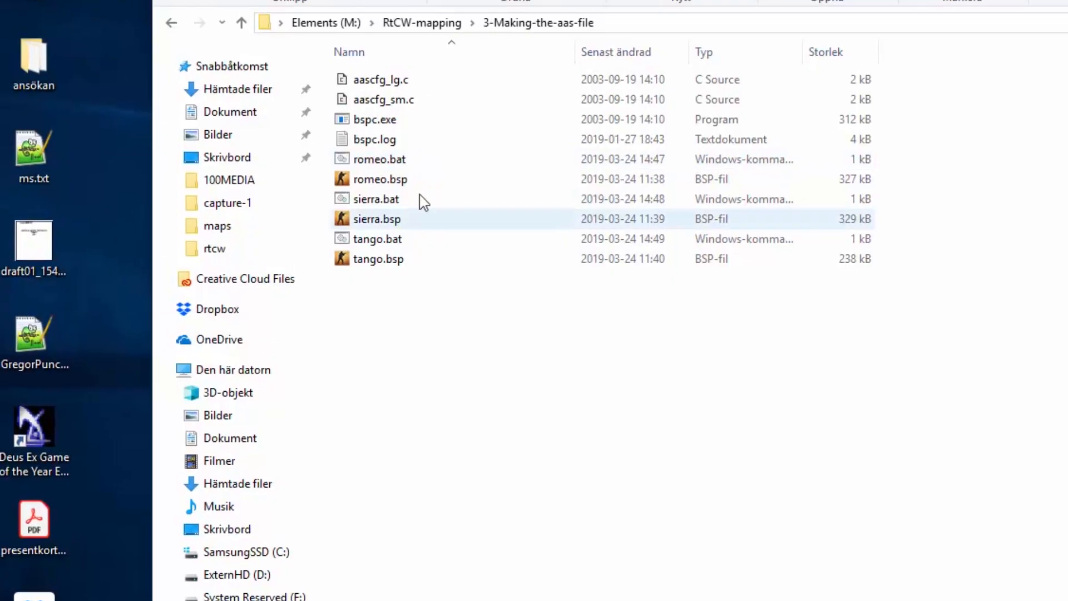
# - Run romeo.bat and rename the generated romeo._b0aas file to romeo_b0.aas
pyautogui.click(435, 163)
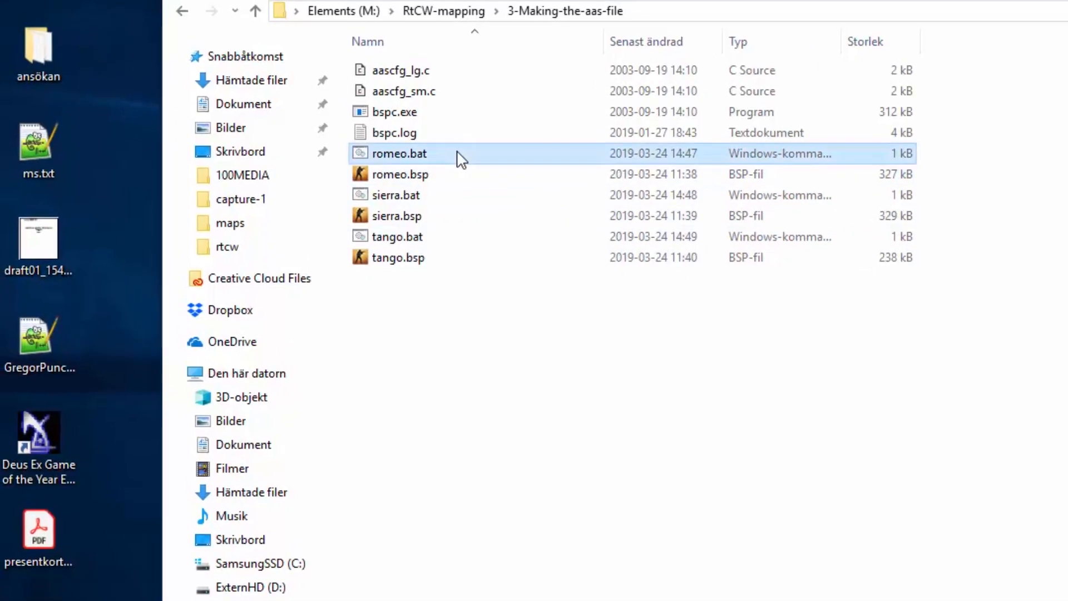
pyautogui.doubleClick(459, 159)
pyautogui.click(420, 158)
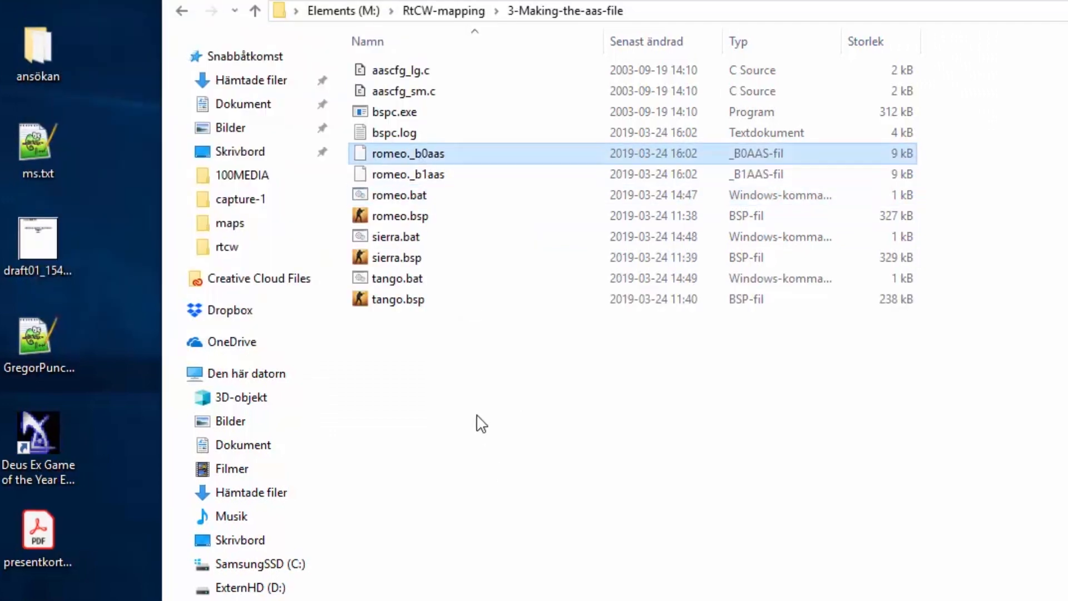
pyautogui.press('F2')
pyautogui.press('Right')
pyautogui.press('Right')
pyautogui.press('BackSpace')
pyautogui.press('Right')
pyautogui.press('Right')
pyautogui.press('Right')
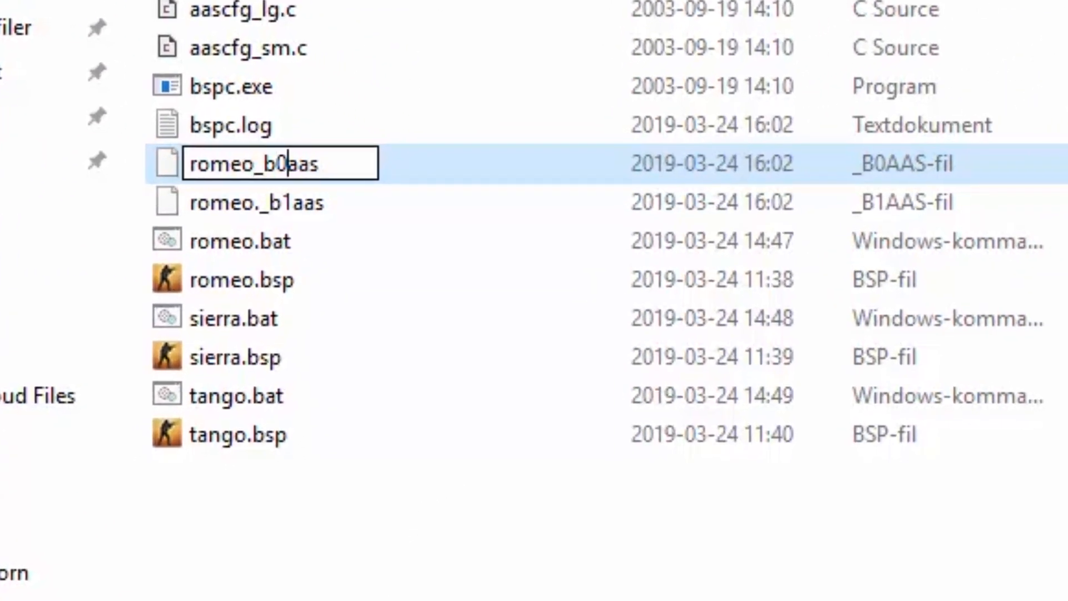
pyautogui.write('.')
pyautogui.press('Return')
pyautogui.press('Return')
# - Rename the romeo._b1aas file to romeo_b1.aas and accept the extension change
pyautogui.click(261, 167)
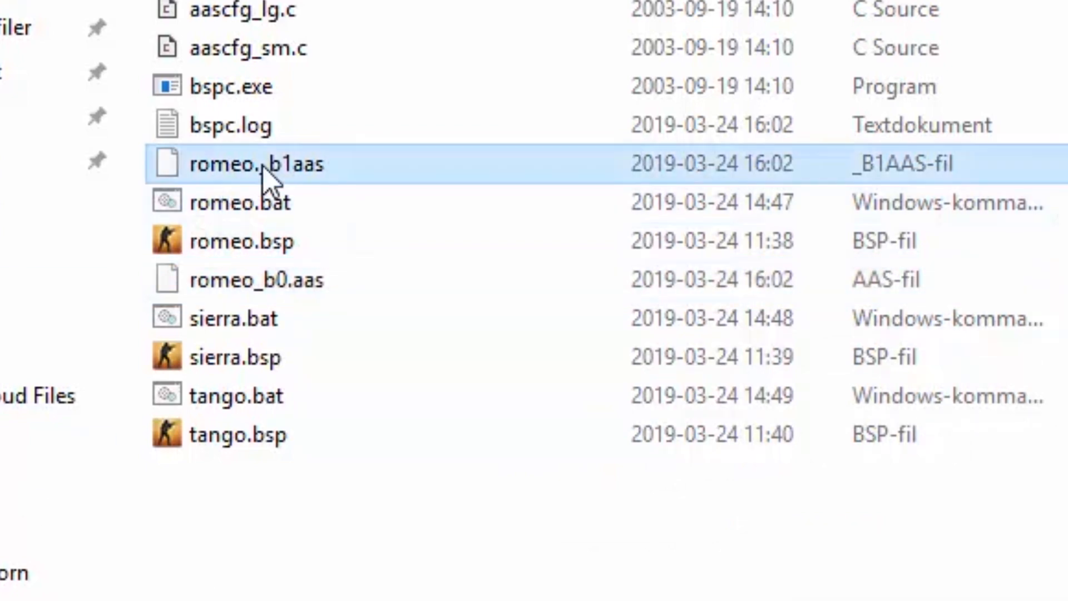
pyautogui.press('F2')
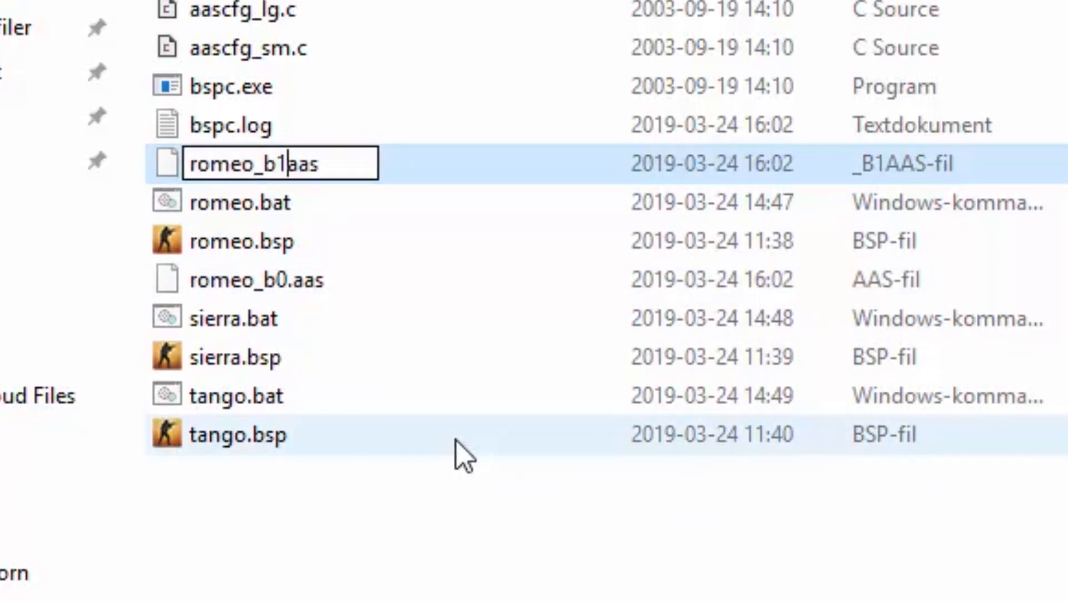
pyautogui.write('.')
pyautogui.press('Return')
pyautogui.press('Return')
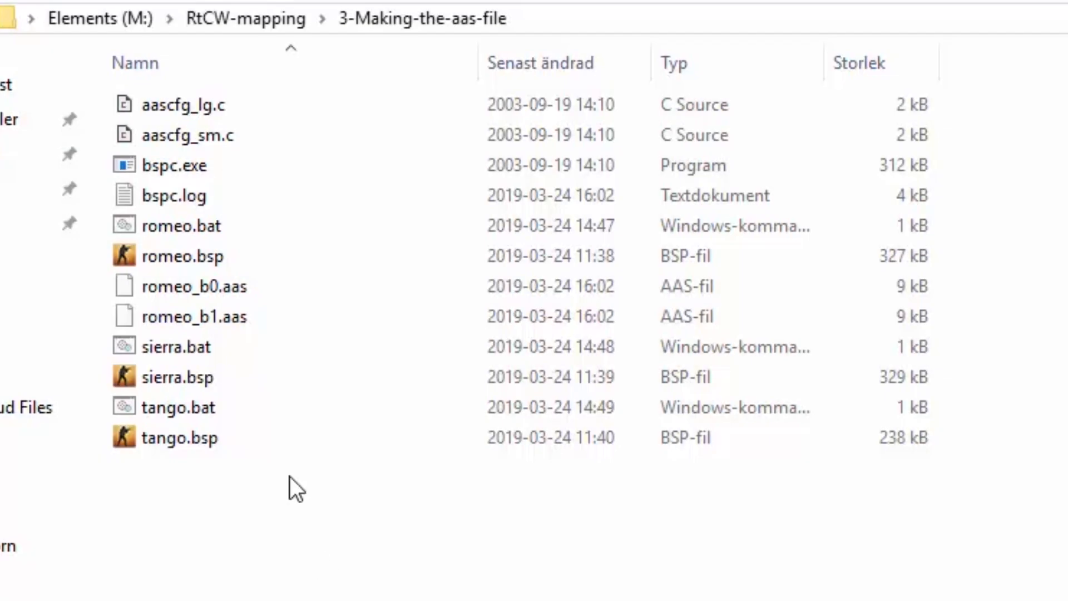
# - Run sierra.bat and rename the generated sierra._b0aas file to sierra_b0.aas
pyautogui.click(343, 318)
pyautogui.doubleClick(261, 346)
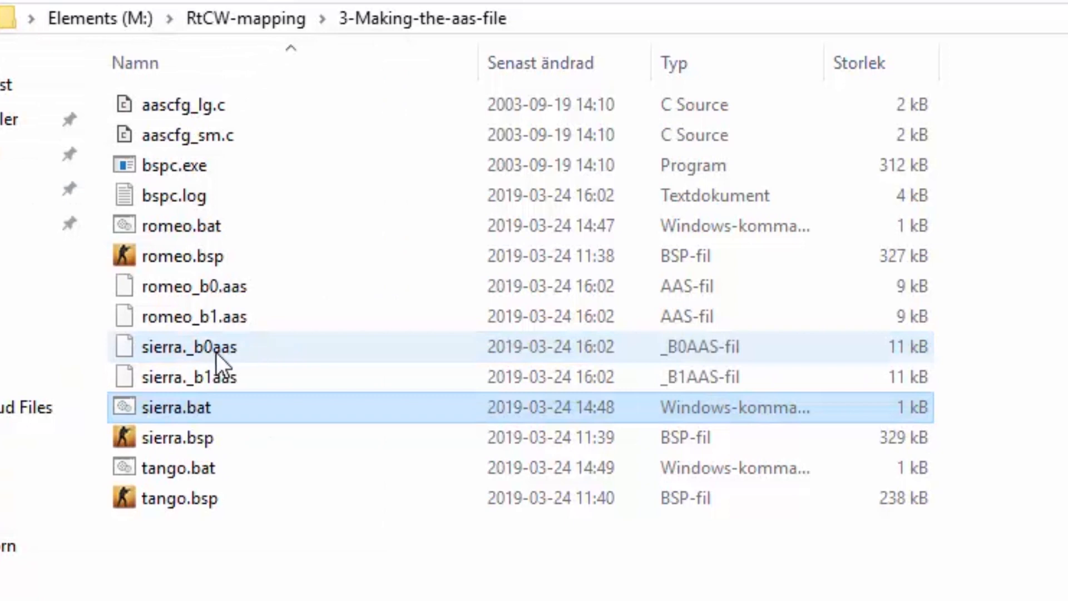
pyautogui.click(210, 352)
pyautogui.press('F2')
pyautogui.press('Right')
pyautogui.press('Delete')
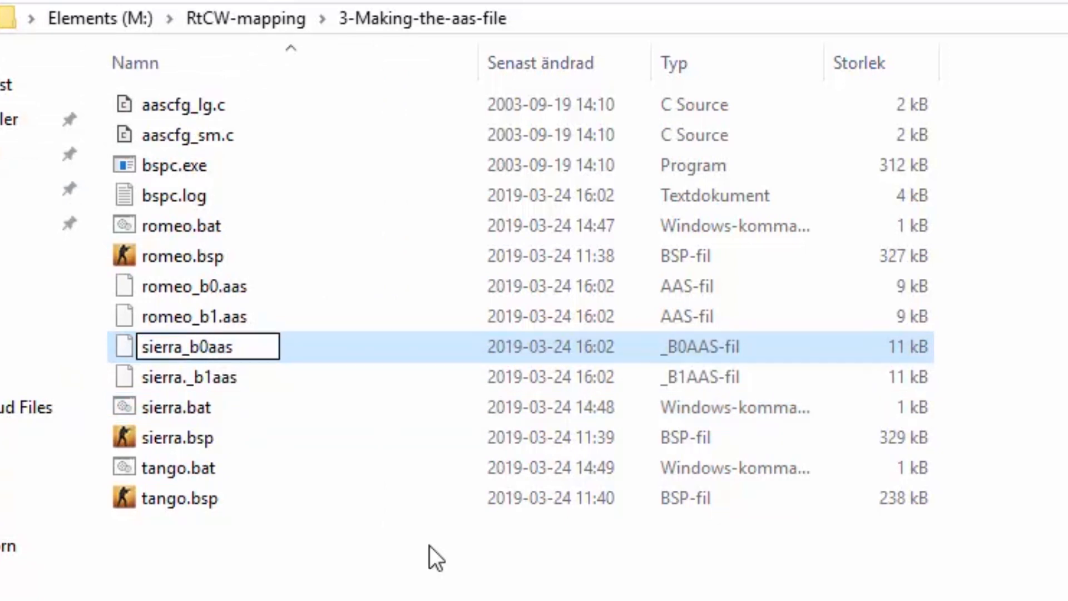
pyautogui.press('Right')
pyautogui.press('Right')
pyautogui.press('Right')
pyautogui.write('.')
pyautogui.press('Return')
pyautogui.press('Return')
# - Rename the sierra._b1aas file to sierra_b1.aas and accept the extension change
pyautogui.click(226, 355)
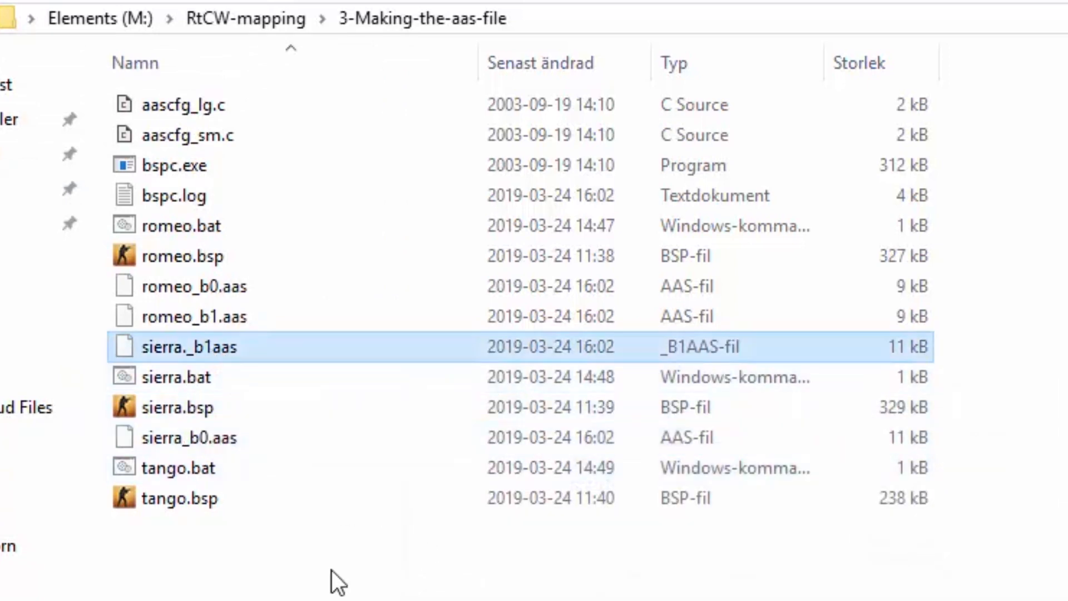
pyautogui.press('Return')
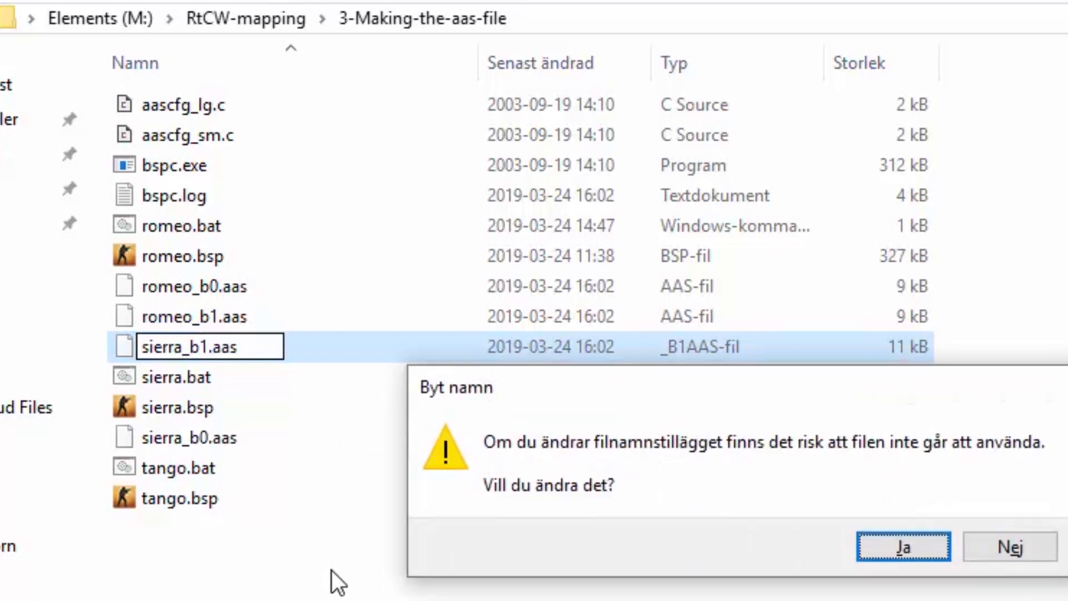
pyautogui.press('Return')
# - Run tango.bat and rename the generated tango._b0aas file to tango_b0.aas
pyautogui.click(229, 472)
pyautogui.doubleClick(229, 472)
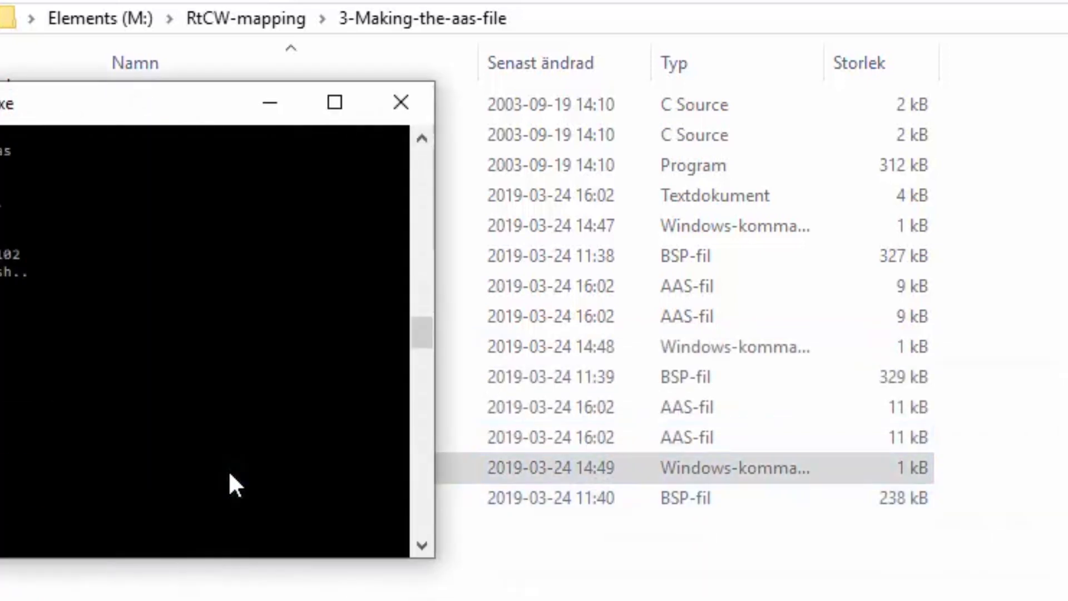
pyautogui.click(191, 473)
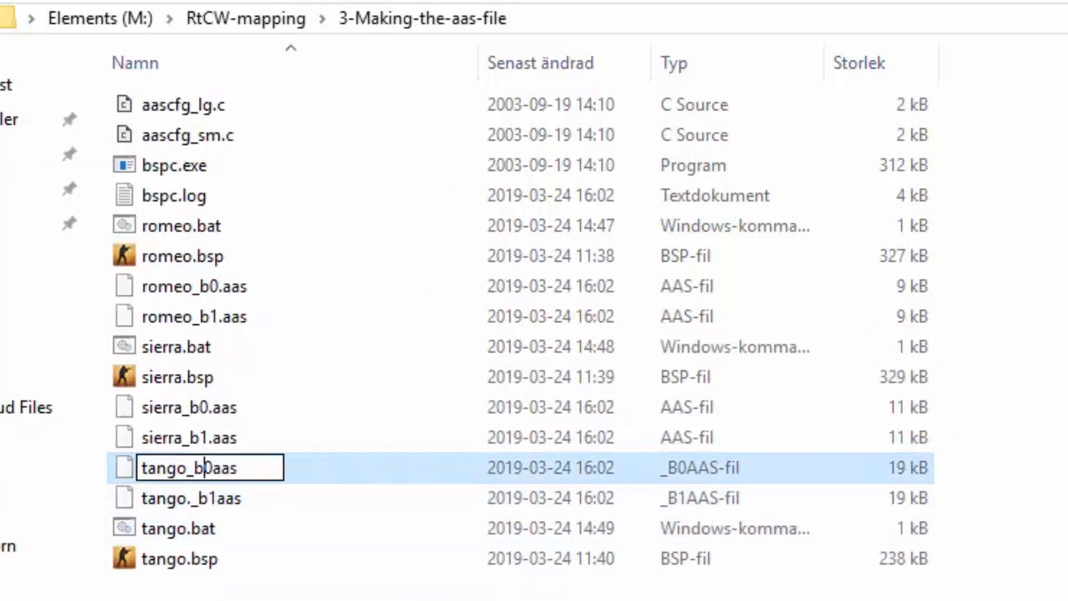
pyautogui.press('Return')
pyautogui.press('Return')
# - Rename the tango._b1aas file to tango_b1.aas and accept the extension change
pyautogui.click(192, 469)
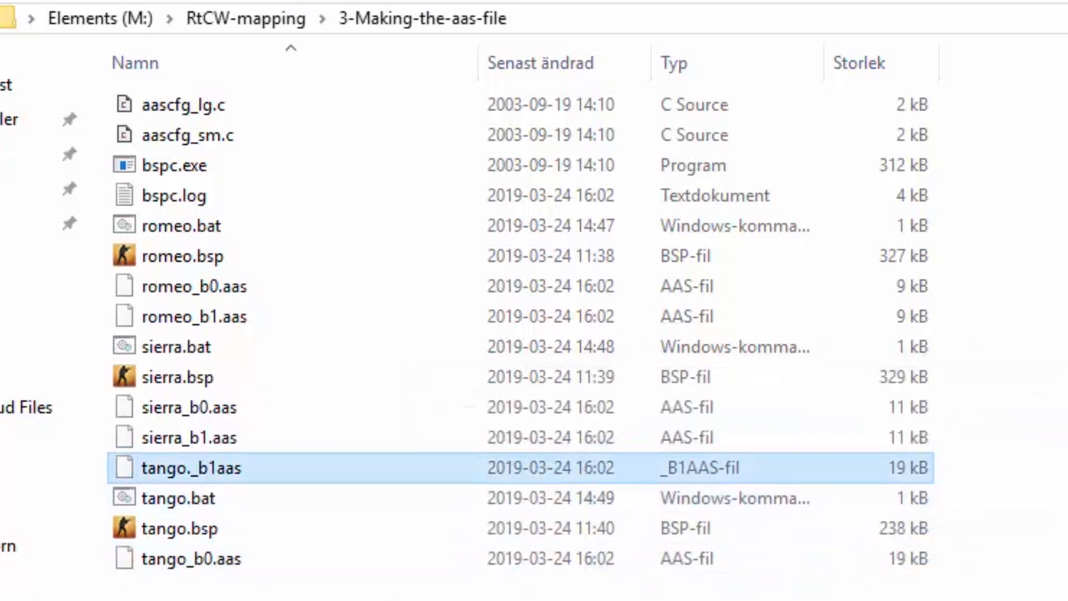
pyautogui.write('.')
pyautogui.press('Return')
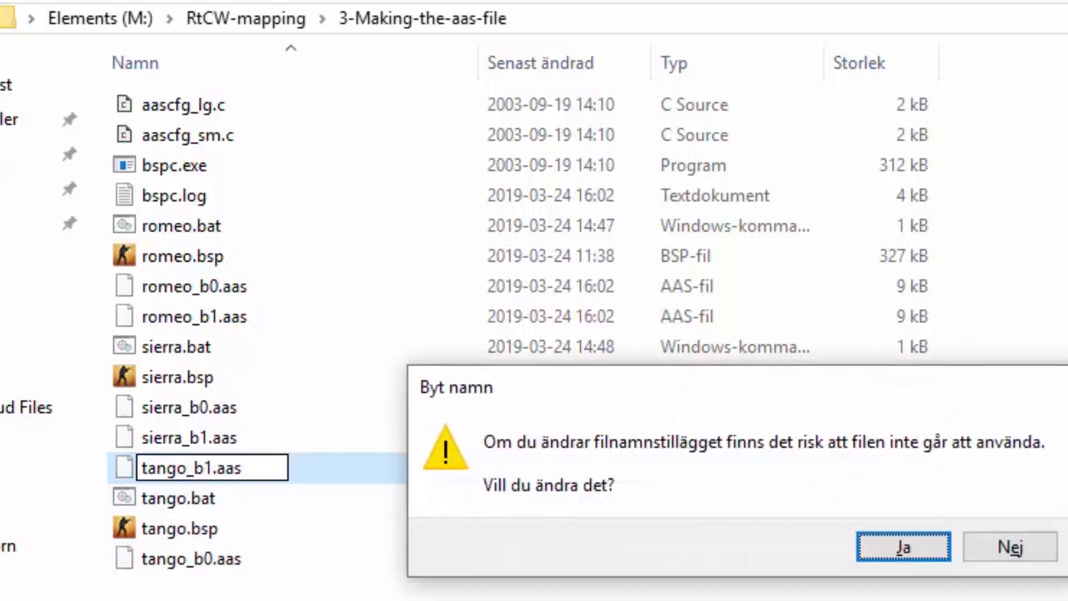
pyautogui.press('Return')
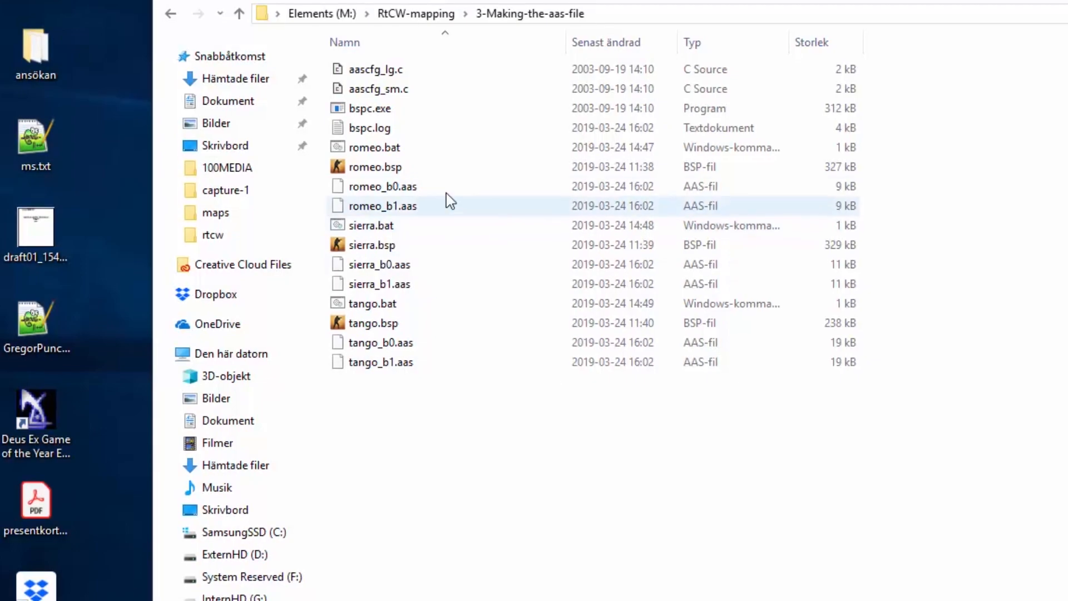
# - Copy the _b0 and _b1 AAS files of romeo, sierra and tango from the 3-Making-the-aas-file folder
pyautogui.click(294, 289)
pyautogui.keyDown('ctrl'); pyautogui.click(440, 206); pyautogui.keyUp('ctrl')
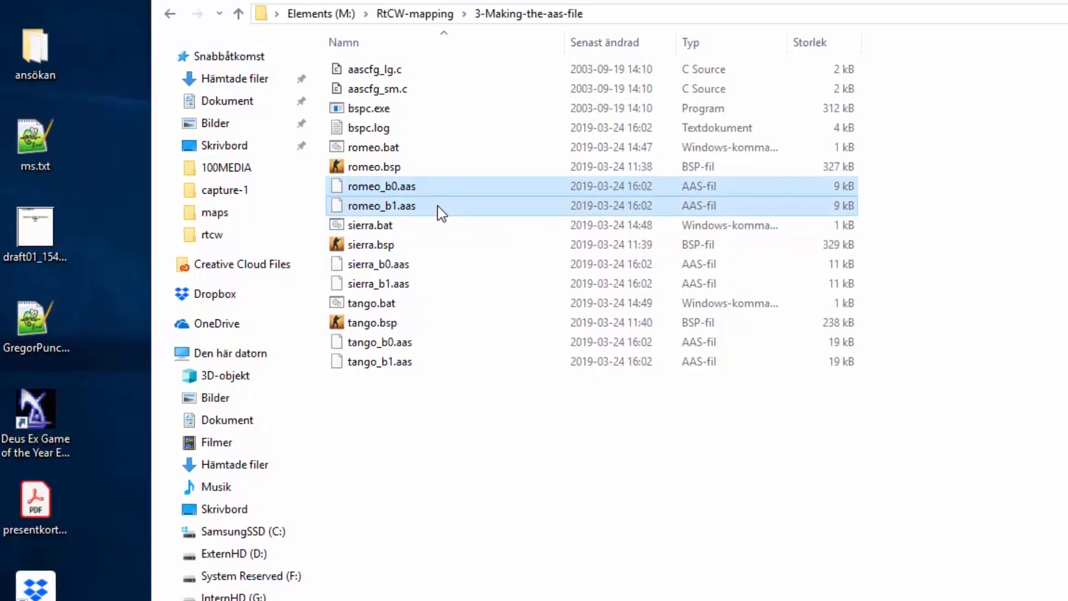
pyautogui.keyDown('ctrl'); pyautogui.click(423, 264); pyautogui.keyUp('ctrl')
pyautogui.keyDown('ctrl'); pyautogui.click(440, 283); pyautogui.keyUp('ctrl')
pyautogui.keyDown('ctrl'); pyautogui.click(430, 342); pyautogui.keyUp('ctrl')
pyautogui.keyDown('ctrl'); pyautogui.click(430, 362); pyautogui.keyUp('ctrl')
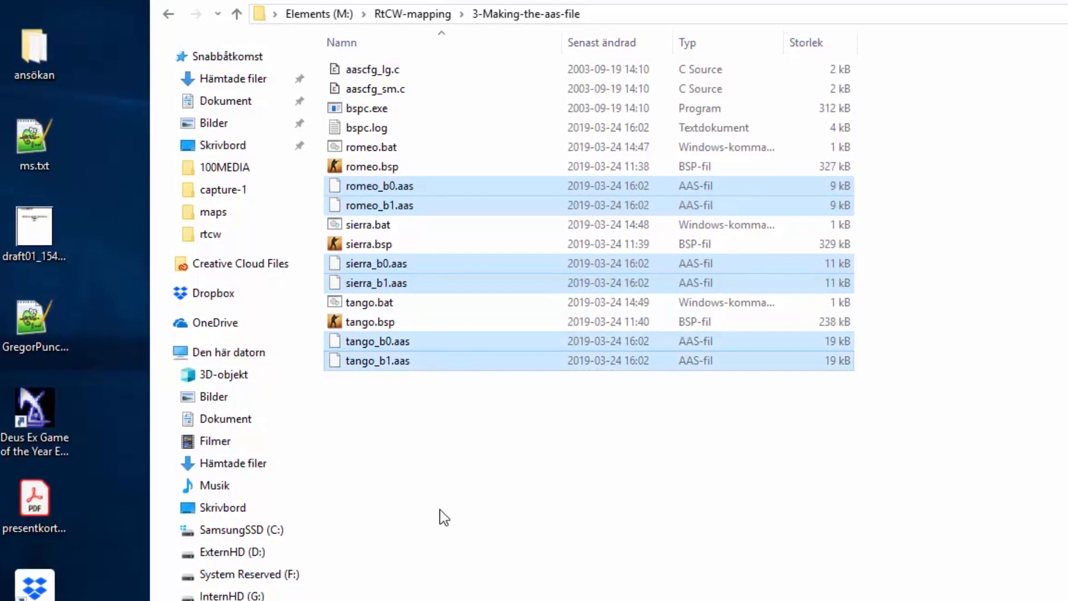
pyautogui.rightClick(432, 364)
pyautogui.click(499, 526)
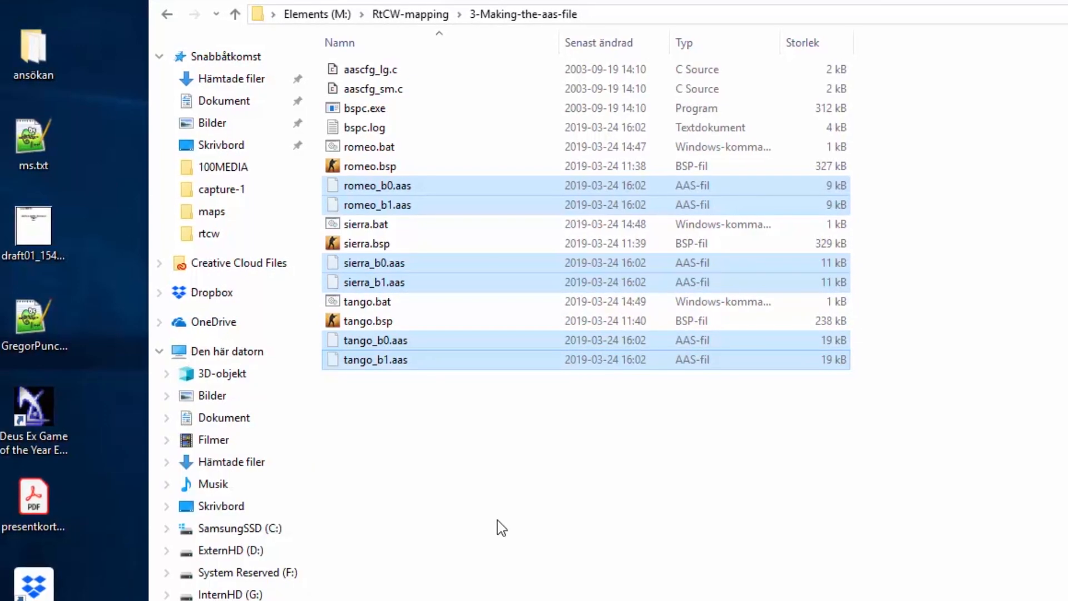
# - Paste the six AAS files into the maps folder of the Romeo project under 1-My-custom-maps
pyautogui.click(415, 14)
pyautogui.doubleClick(466, 71)
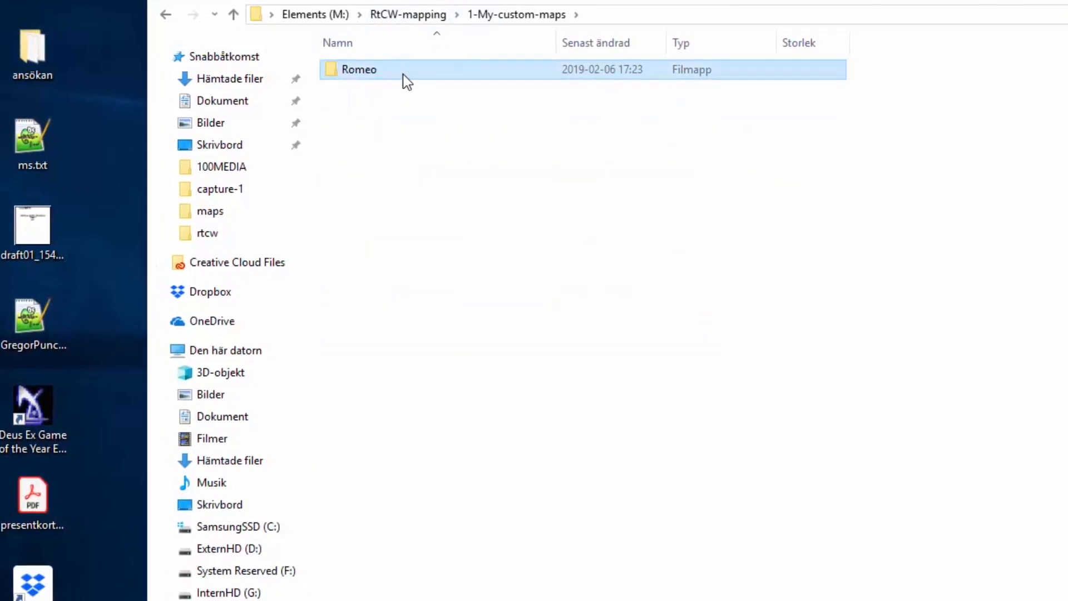
pyautogui.doubleClick(401, 72)
pyautogui.doubleClick(453, 130)
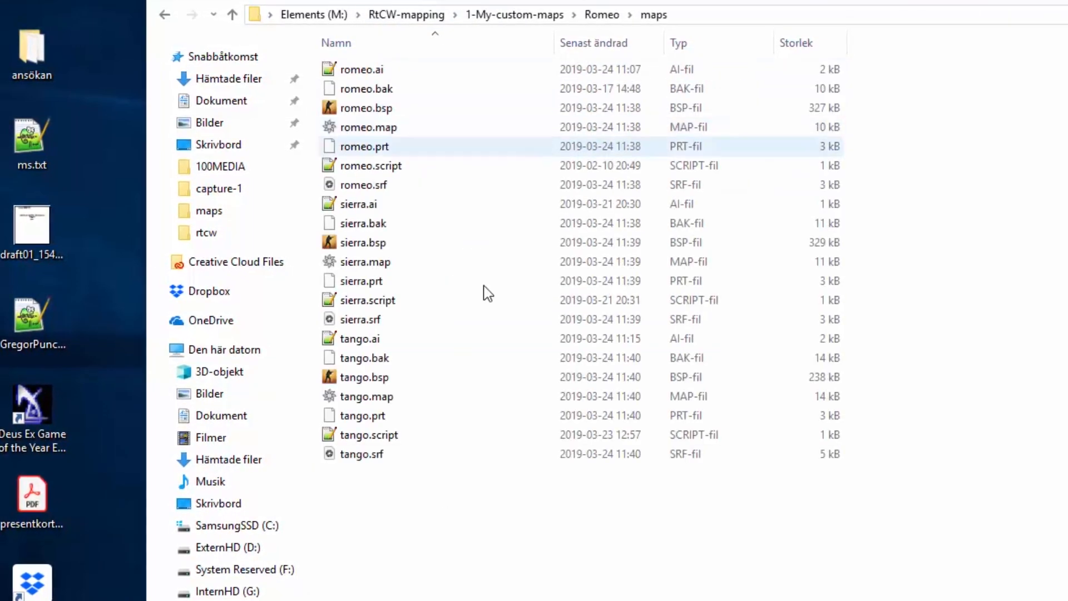
pyautogui.rightClick(405, 491)
pyautogui.click(362, 600)
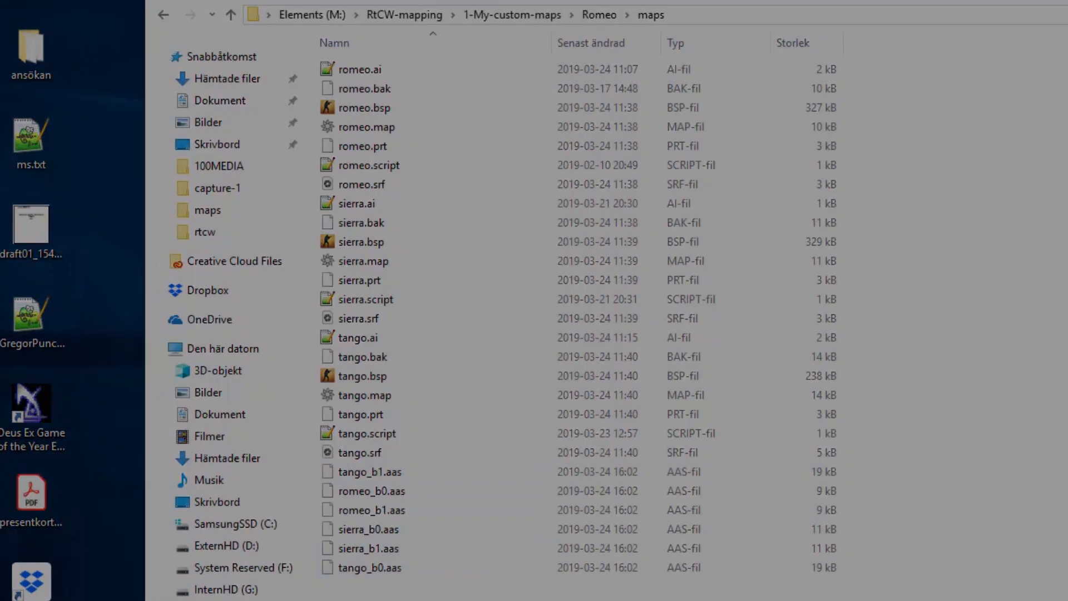
# - Compress the Romeo project's eight folders from cameras through textures into a single archive named Romeo.zip
pyautogui.click(523, 15)
pyautogui.doubleClick(454, 70)
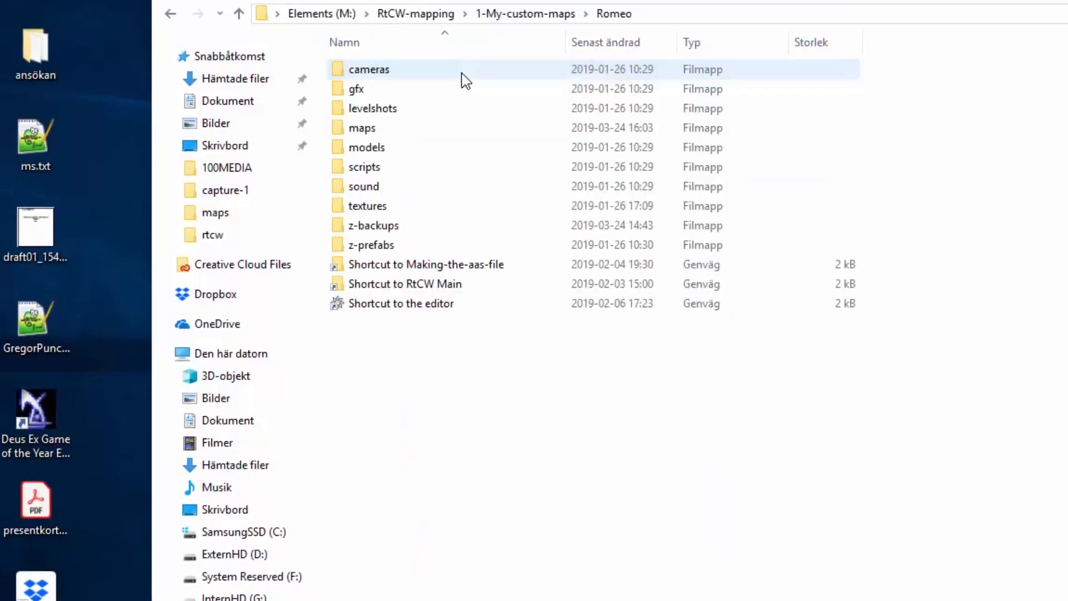
pyautogui.click(402, 70)
pyautogui.keyDown('shift'); pyautogui.click(403, 205); pyautogui.keyUp('shift')
pyautogui.rightClick(403, 205)
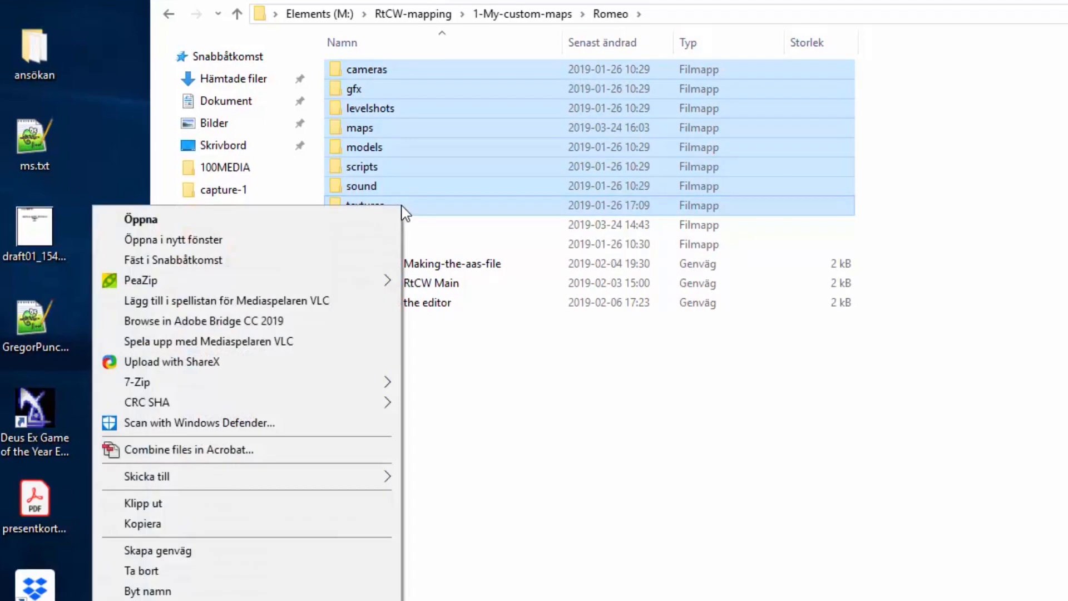
pyautogui.moveTo(215, 384)
pyautogui.click(478, 529)
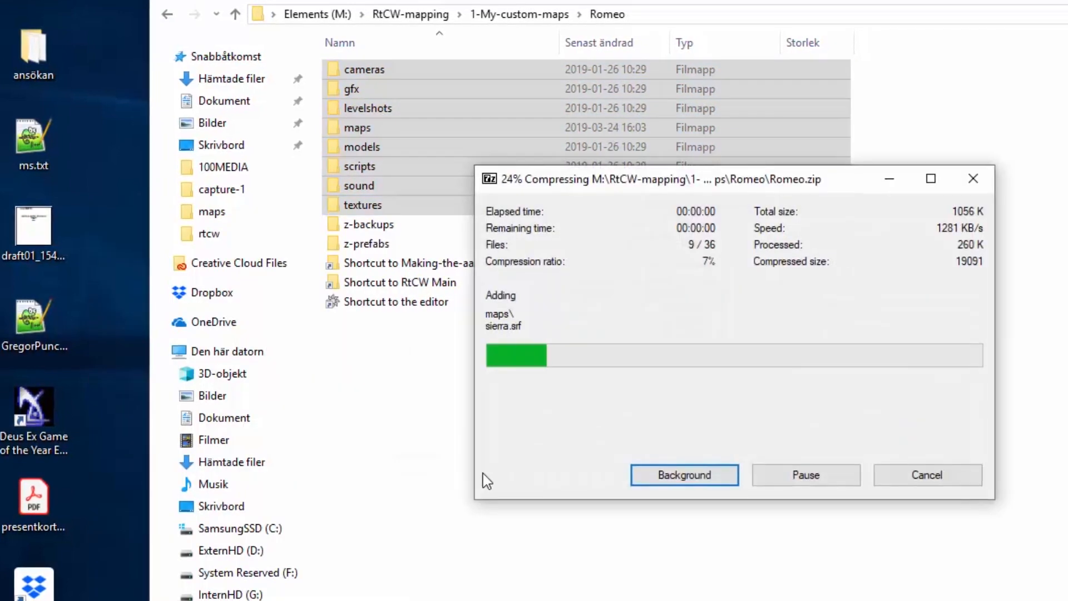
# - Rename the Romeo.zip archive to Romeo.pk3 and accept the extension change
pyautogui.click(417, 263)
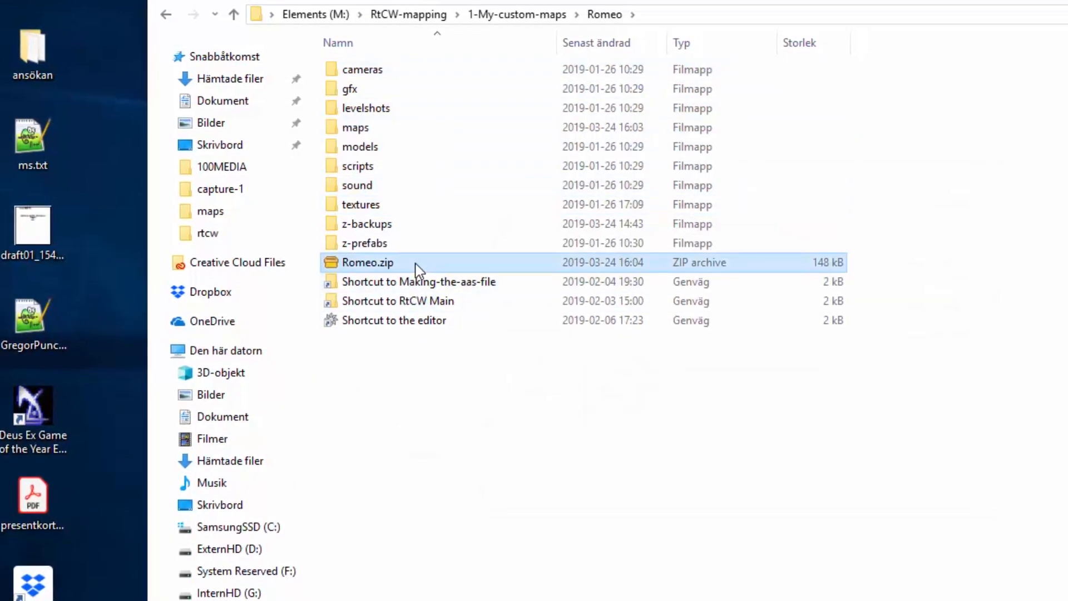
pyautogui.press('End')
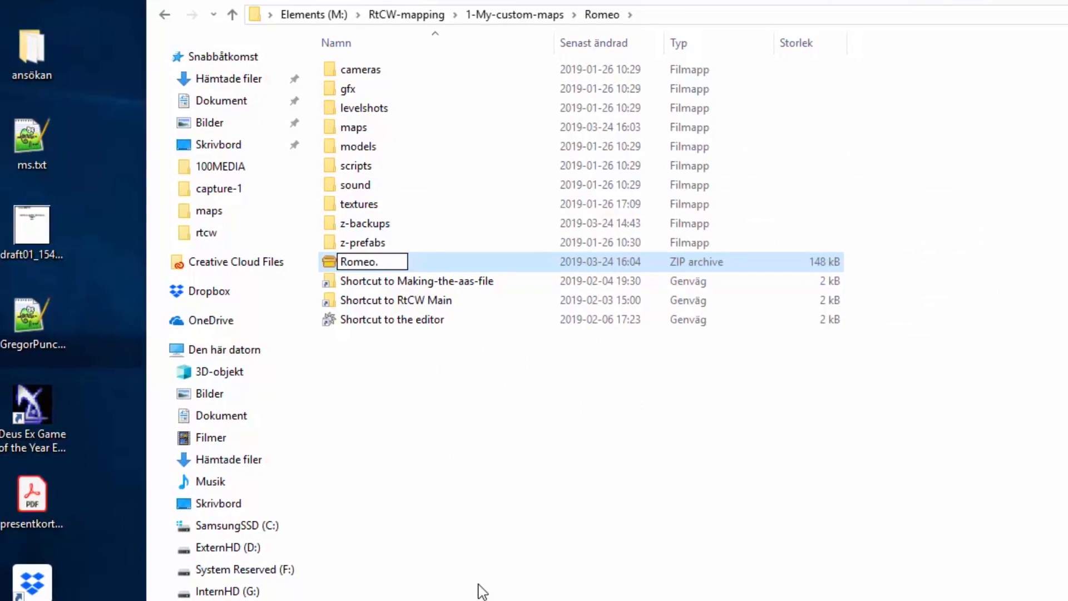
pyautogui.write('pk3')
pyautogui.press('Return')
pyautogui.press('Return')
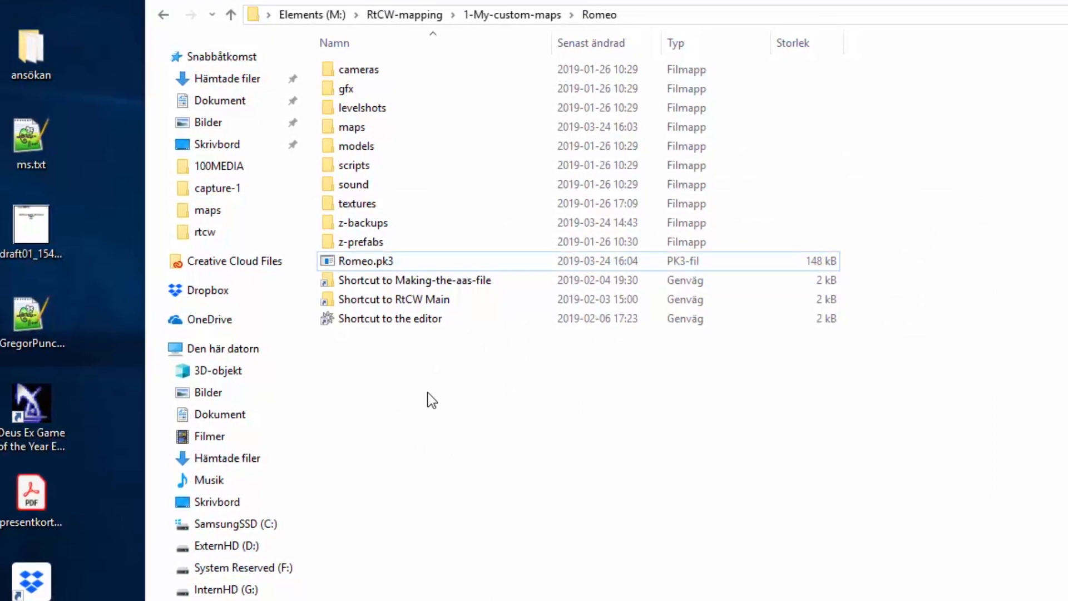
# - Copy Romeo.pk3 into the Main folder of the Return to Castle Wolfenstein installation
pyautogui.rightClick(332, 266)
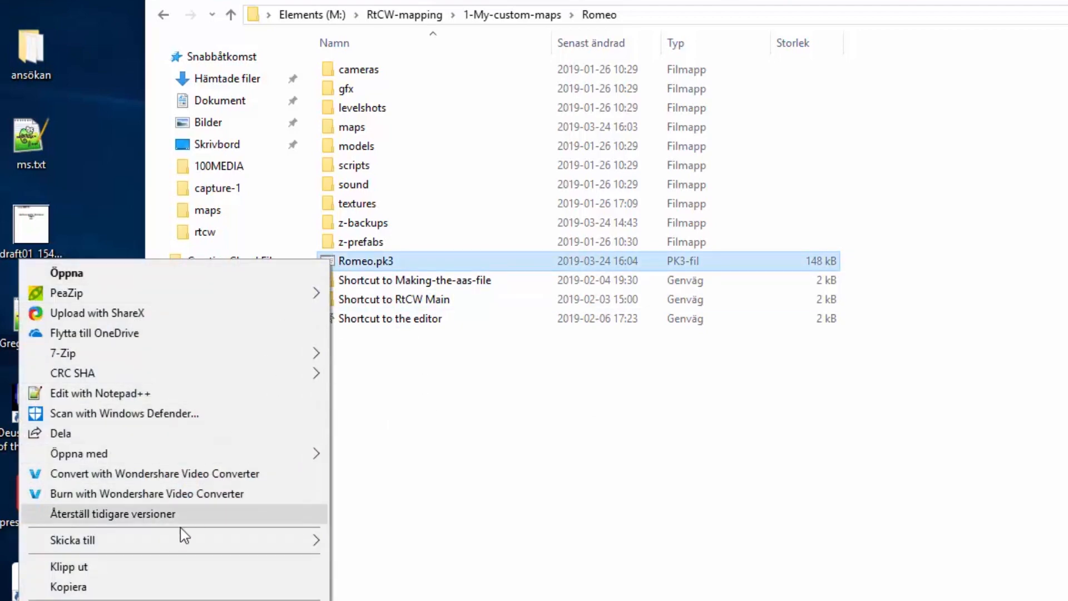
pyautogui.click(122, 591)
pyautogui.click(464, 298)
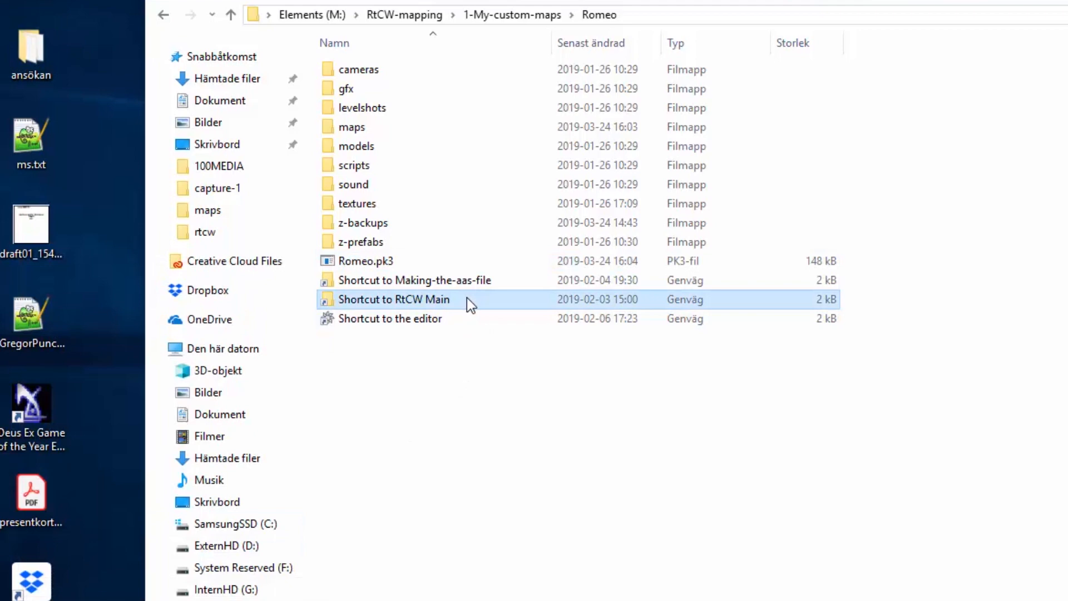
pyautogui.doubleClick(466, 298)
pyautogui.rightClick(466, 289)
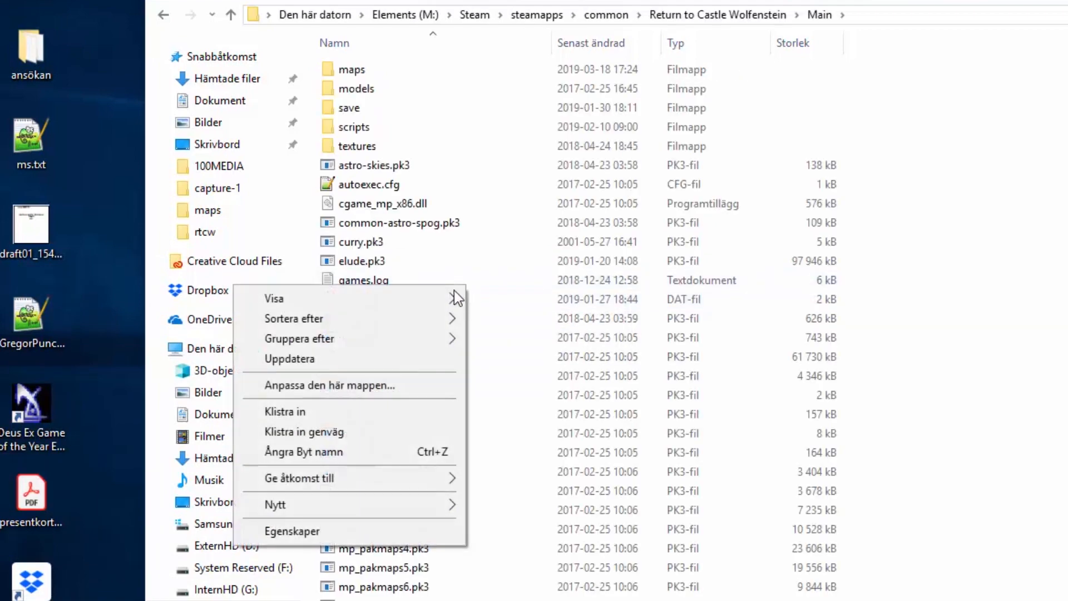
pyautogui.click(362, 411)
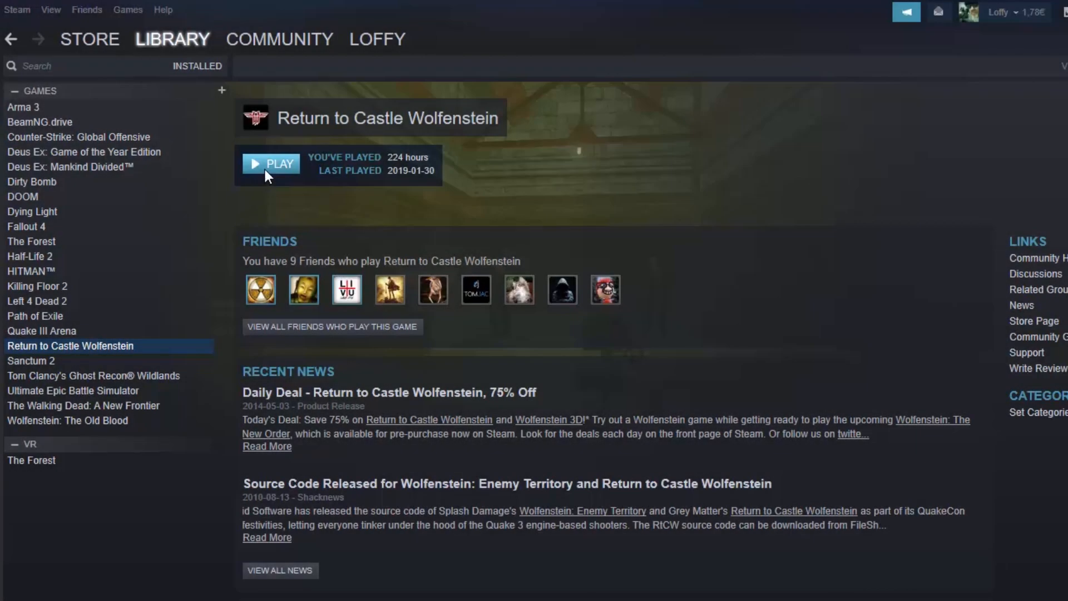
# - Switch to Steam, launch single-player Return to Castle Wolfenstein, and begin entering a /spde command in the game console
pyautogui.click(266, 167)
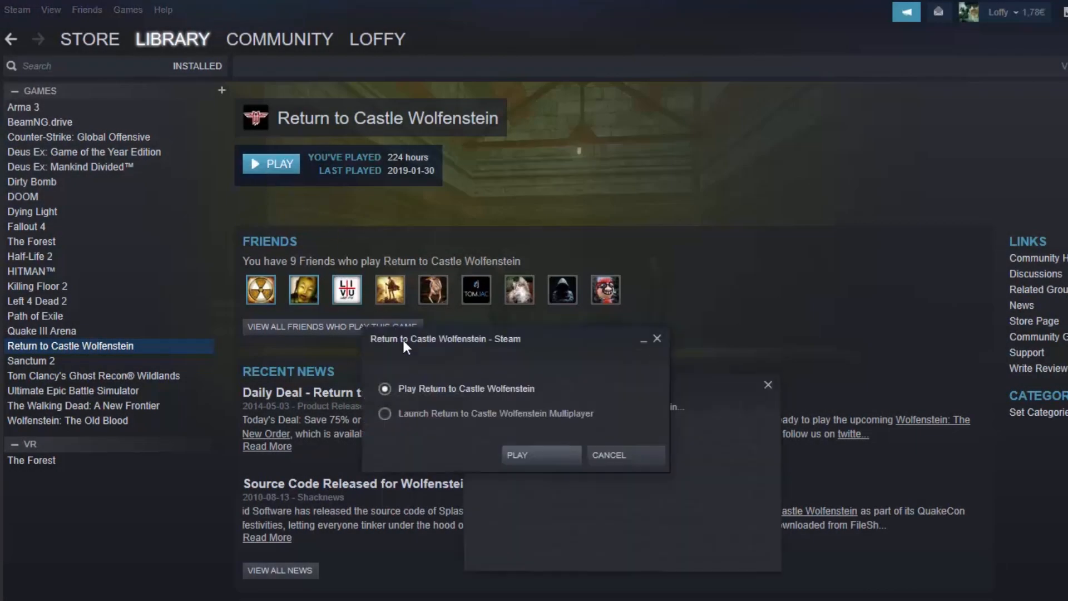
pyautogui.click(525, 453)
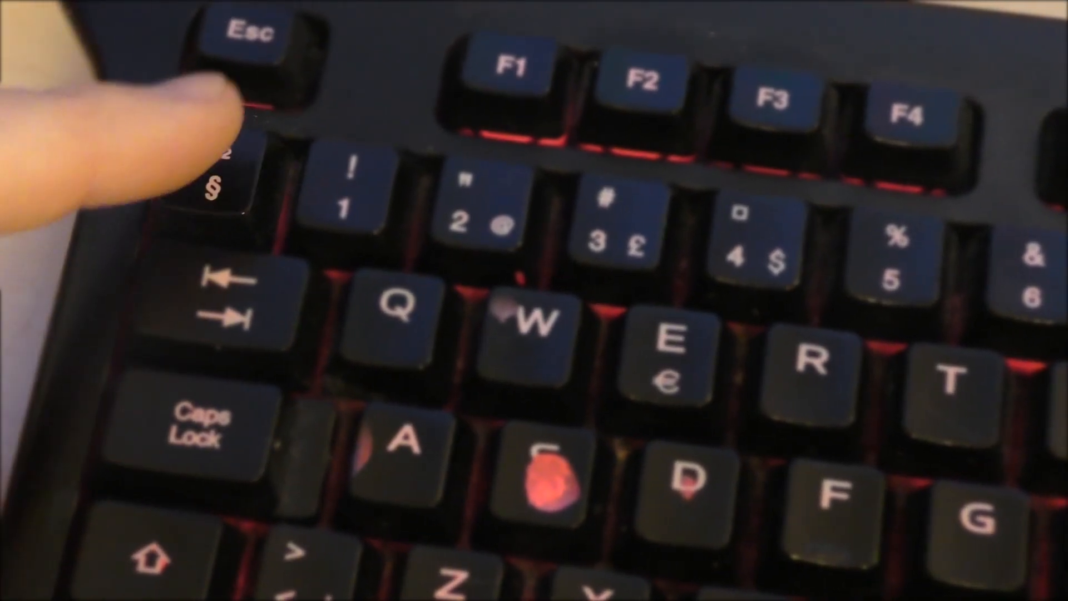
pyautogui.press('`')
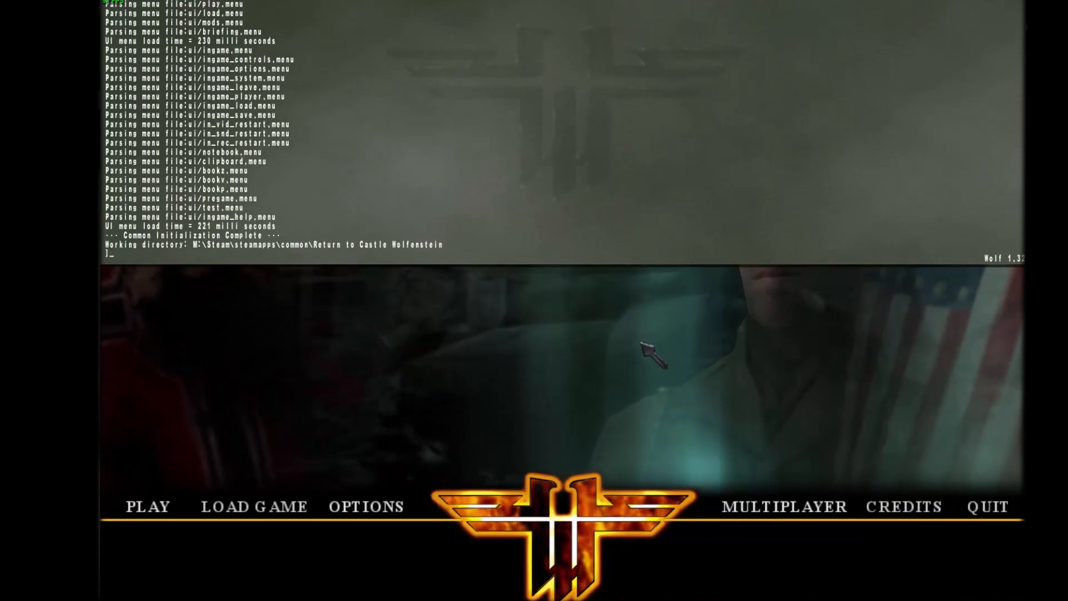
pyautogui.write('/spde')
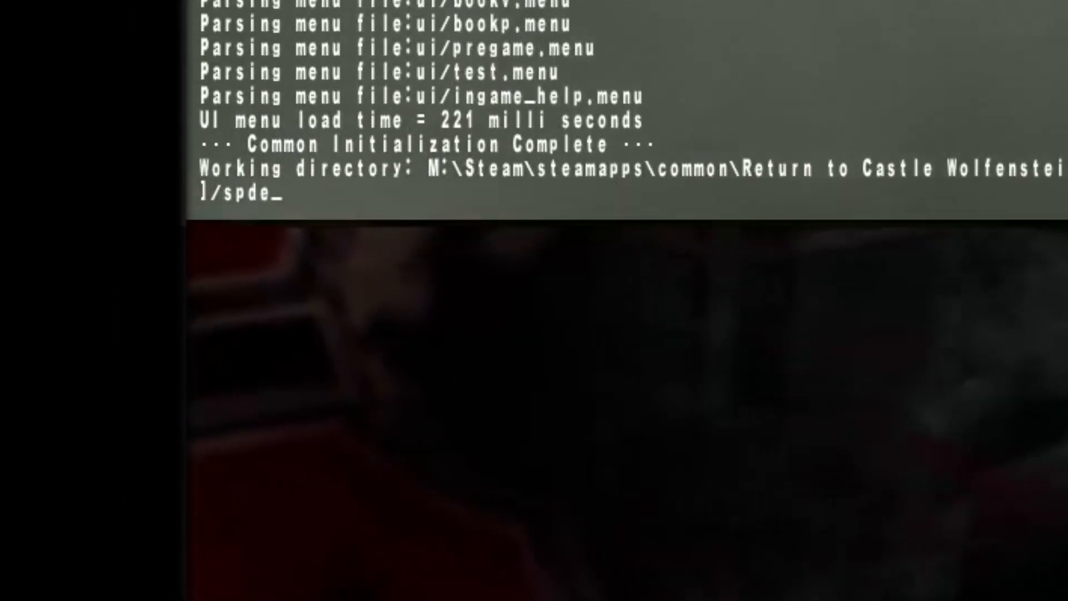